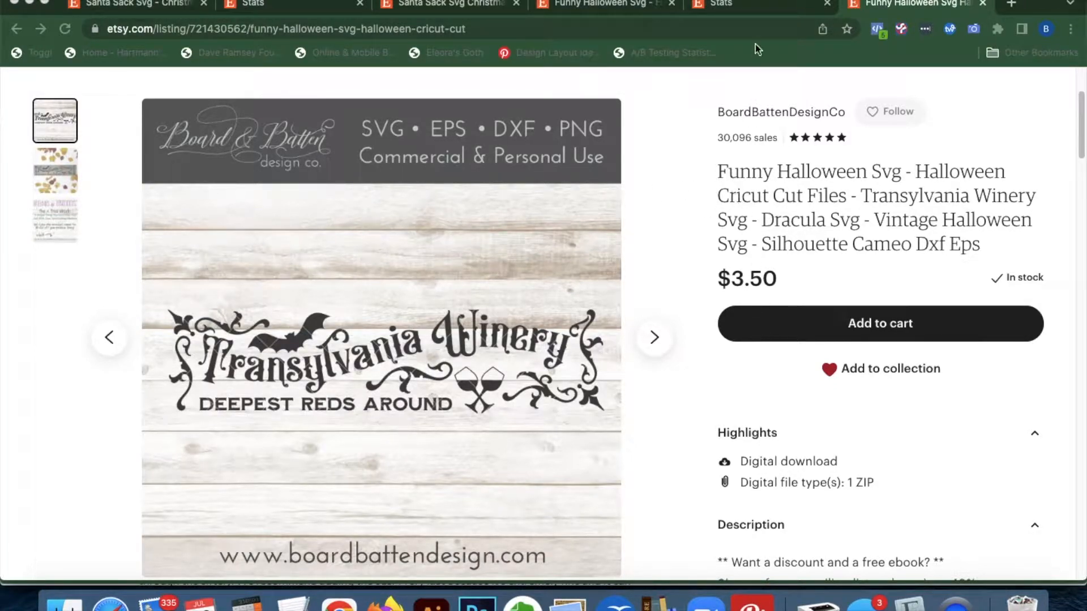
# Open the listing's Stats and scroll down to the Search terms table, led by 'halloween svg' with 92 visits
pyautogui.click(742, 5)
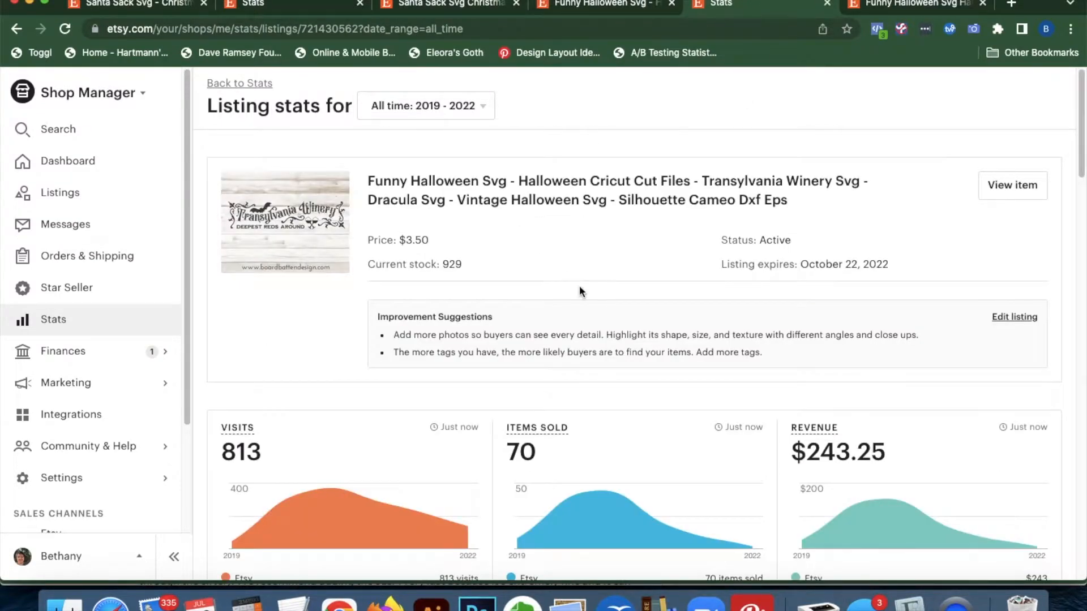
pyautogui.scroll(-2, 711, 410)
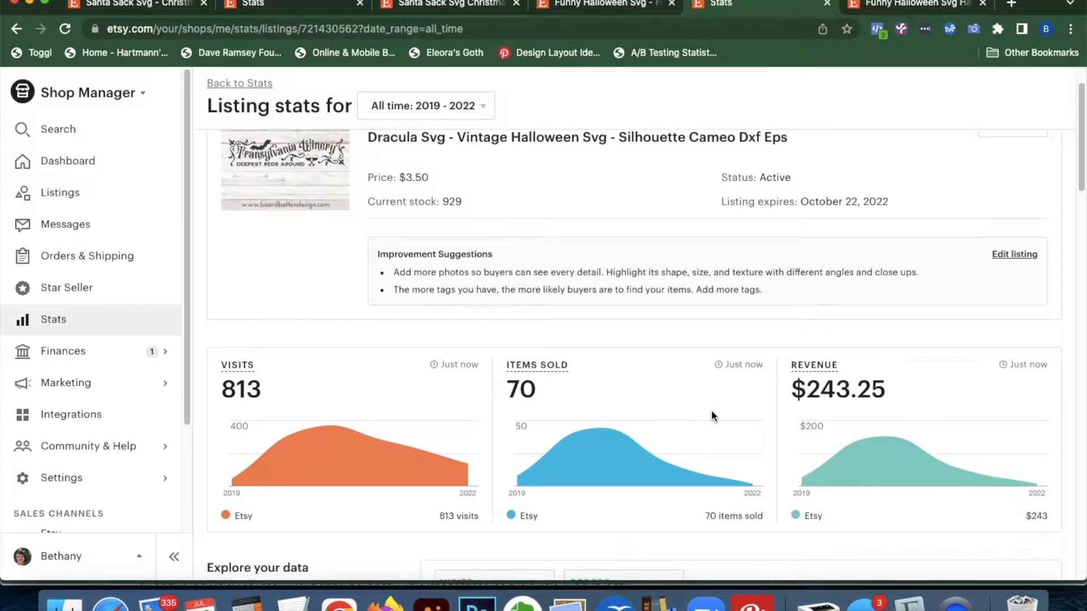
pyautogui.scroll(-2, 711, 410)
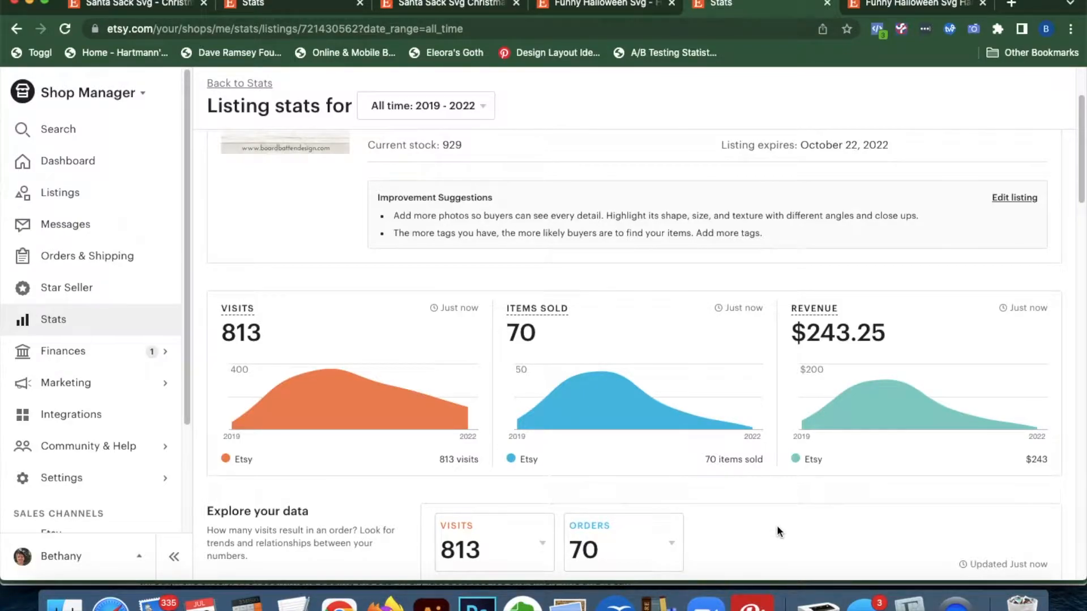
pyautogui.scroll(-5, 777, 525)
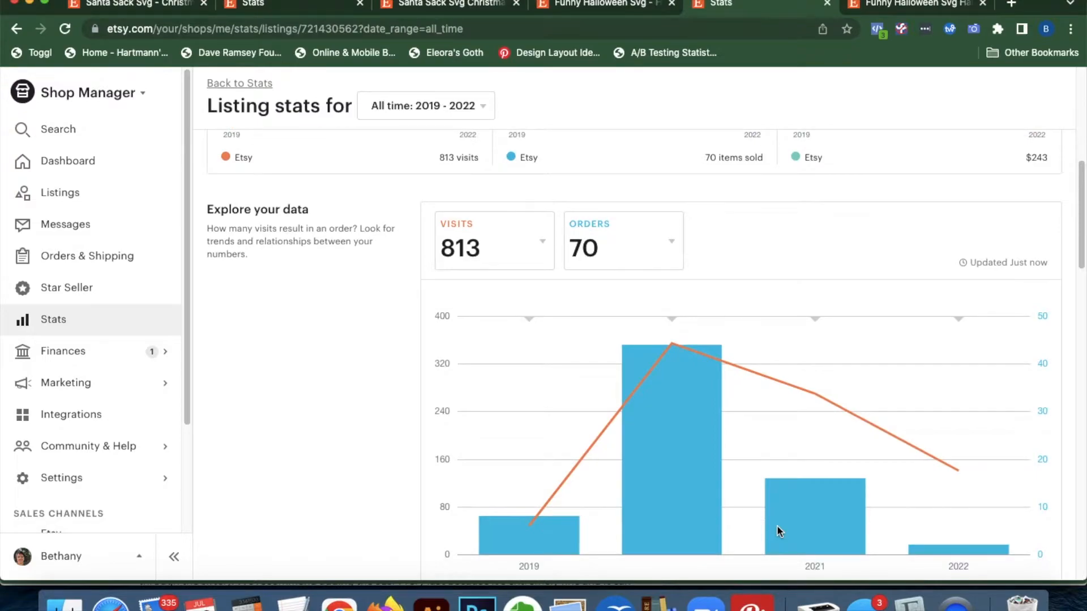
pyautogui.scroll(-8, 776, 524)
pyautogui.scroll(15, 640, 345)
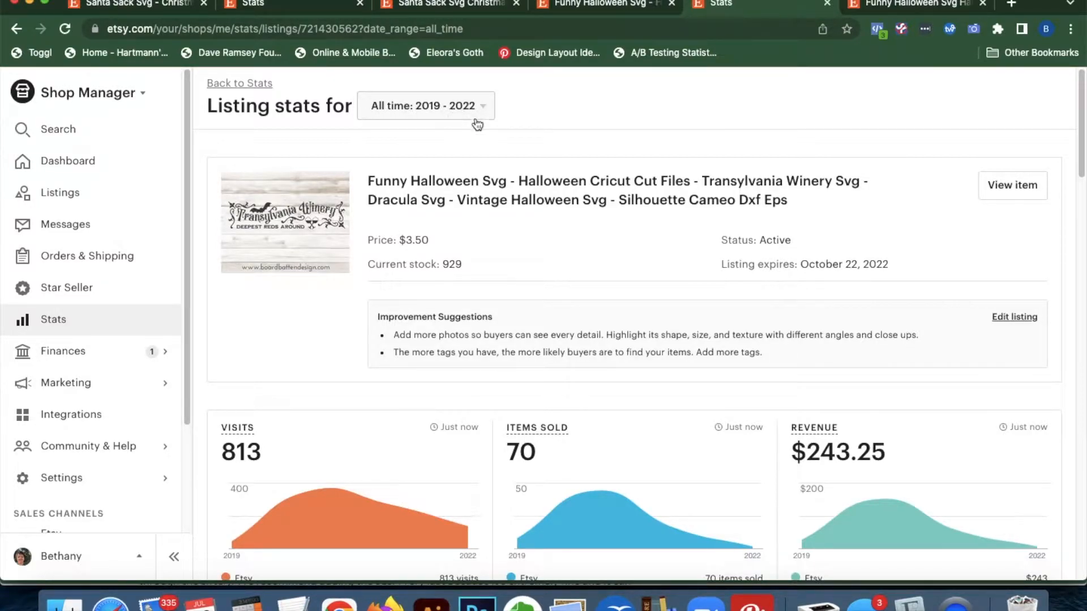
pyautogui.scroll(-15, 634, 436)
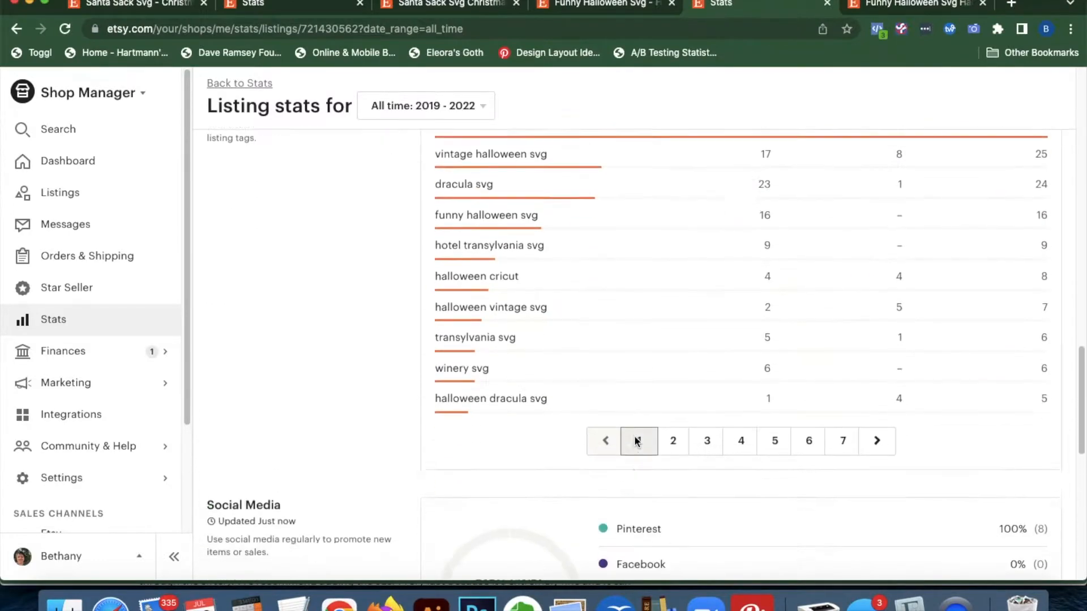
pyautogui.scroll(3, 554, 328)
# Compare the top search term 'halloween svg' with 'Funny Halloween Svg' at the start of the listing title
pyautogui.scroll(-1, 711, 365)
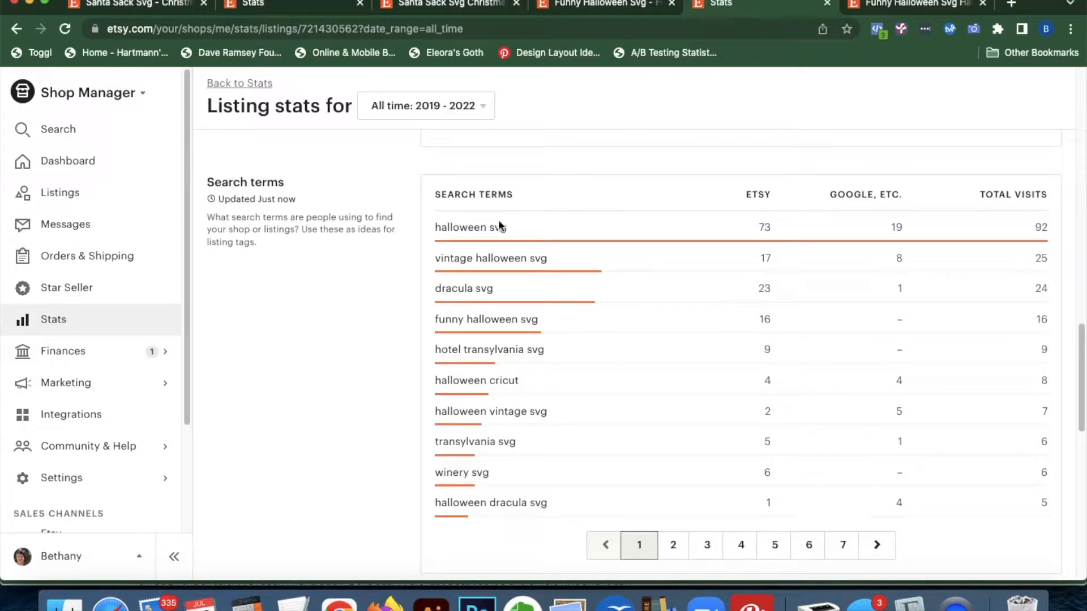
pyautogui.moveTo(531, 229); pyautogui.dragTo(432, 235)
pyautogui.click(442, 229)
pyautogui.click(906, 6)
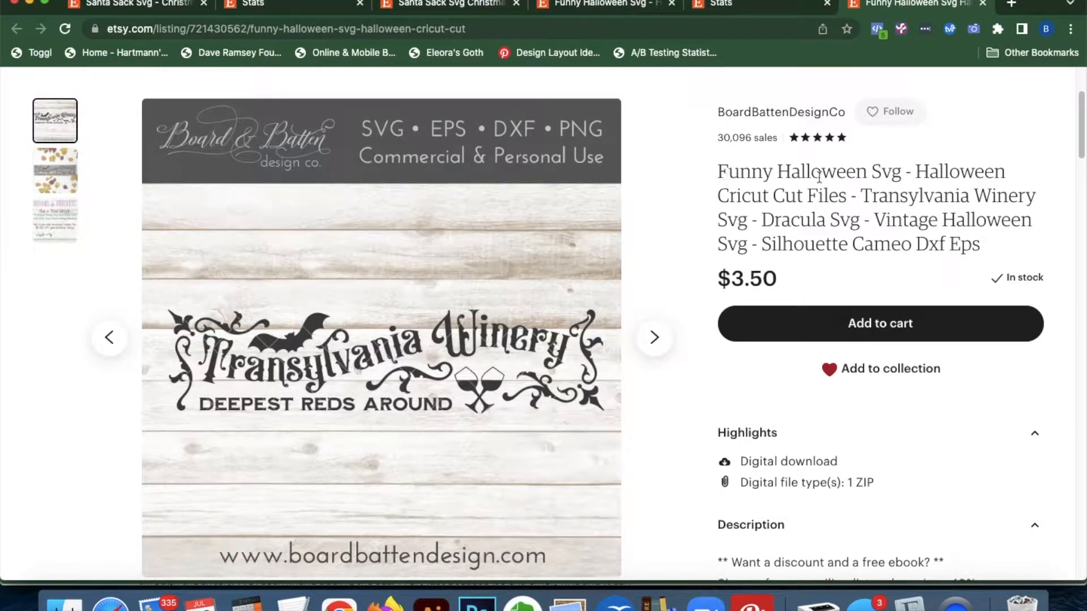
pyautogui.moveTo(900, 177); pyautogui.dragTo(718, 172)
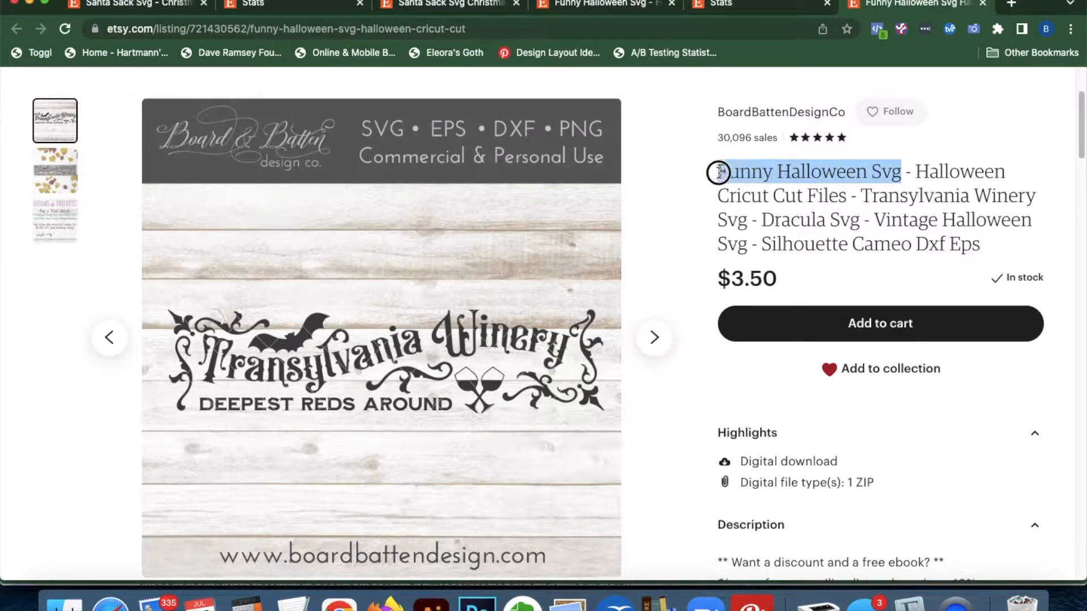
pyautogui.click(916, 171)
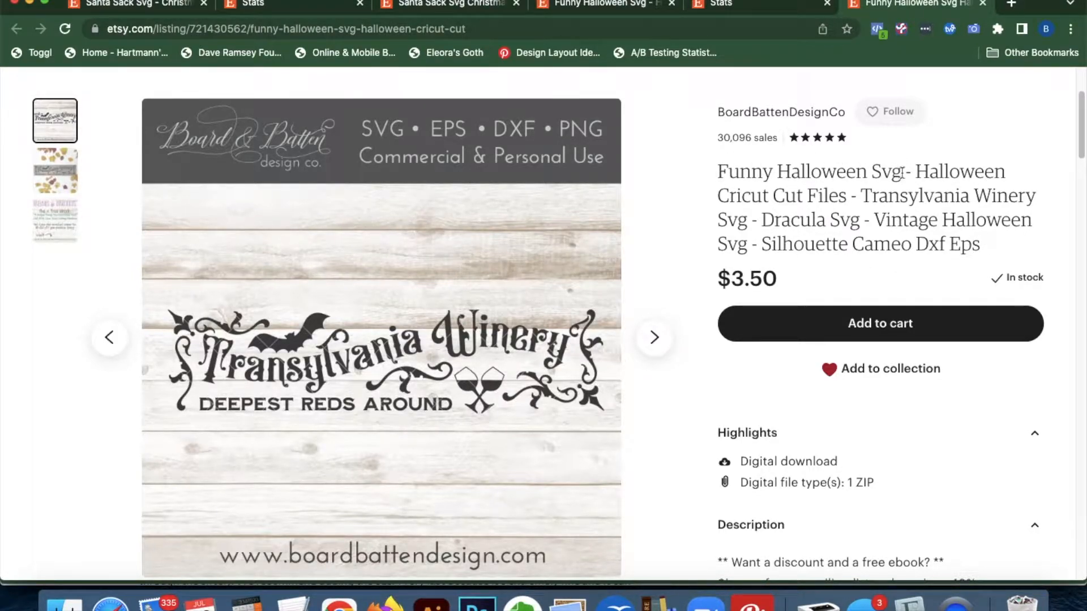
pyautogui.moveTo(903, 172); pyautogui.dragTo(784, 174)
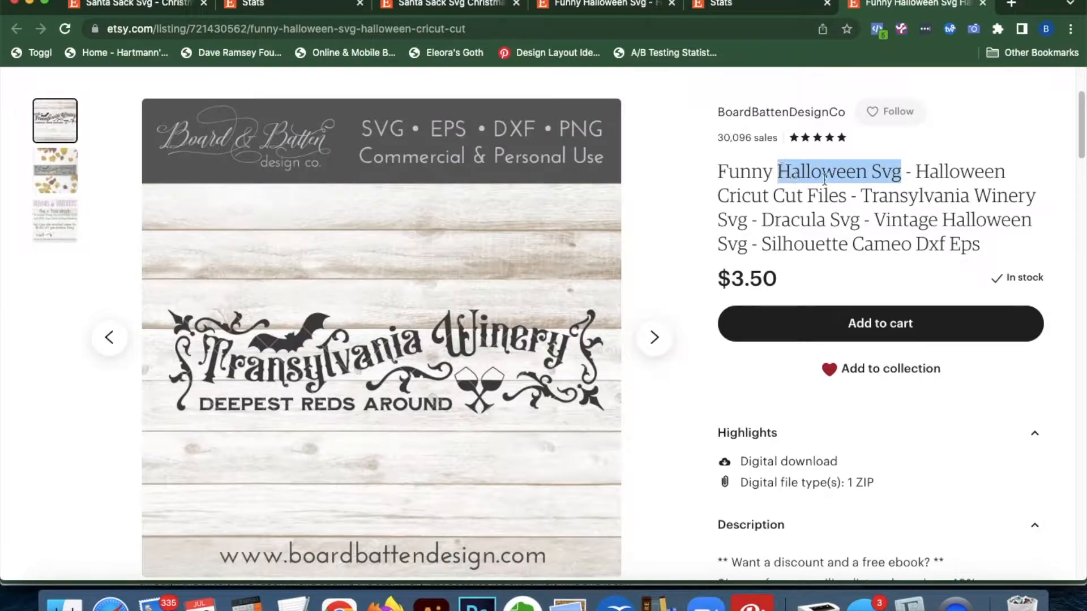
pyautogui.doubleClick(750, 172)
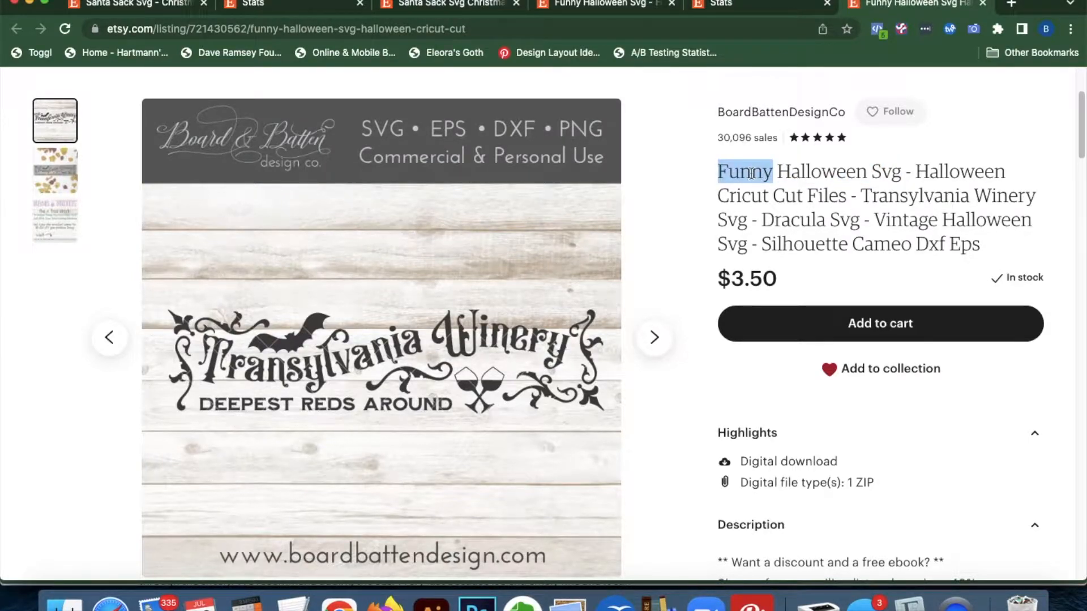
# Check the 'funny halloween svg' search term against the title, then open the listing editor at Listing details
pyautogui.click(721, 5)
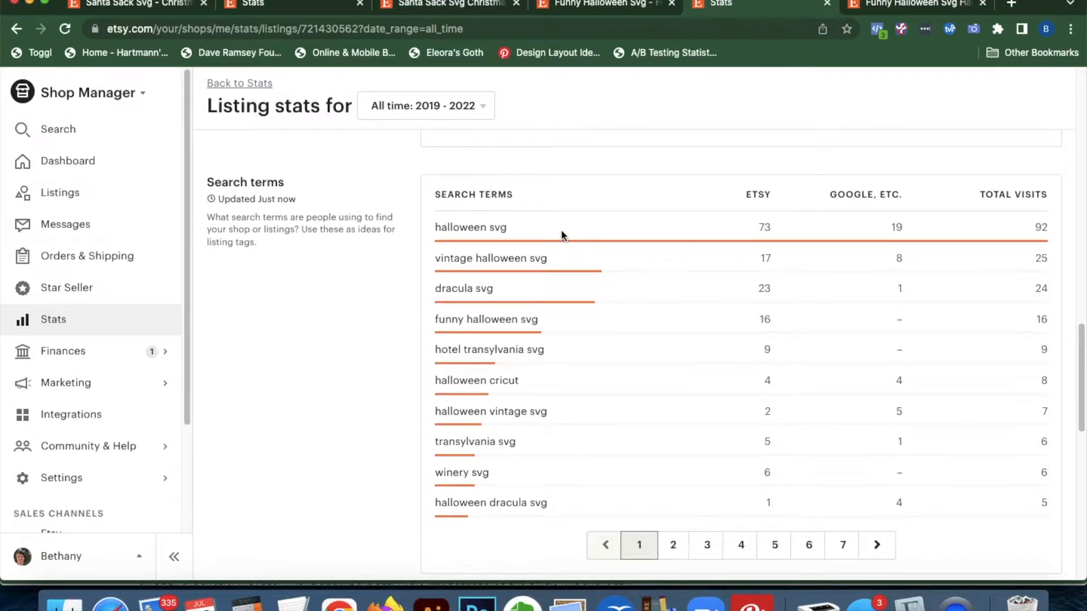
pyautogui.moveTo(541, 322); pyautogui.dragTo(433, 321)
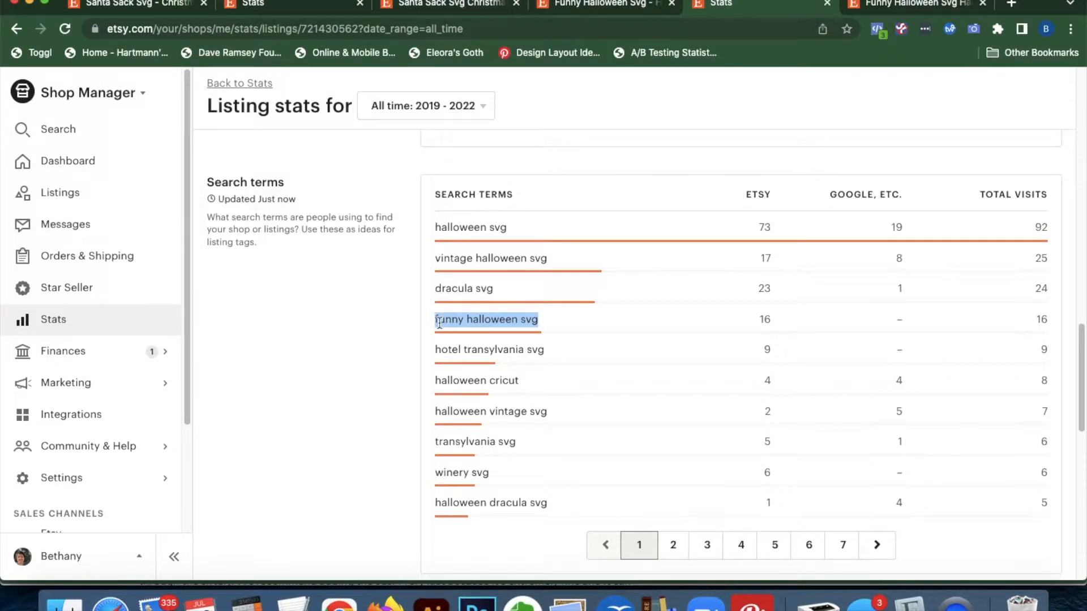
pyautogui.hotkey('ctrl', 'Tab')
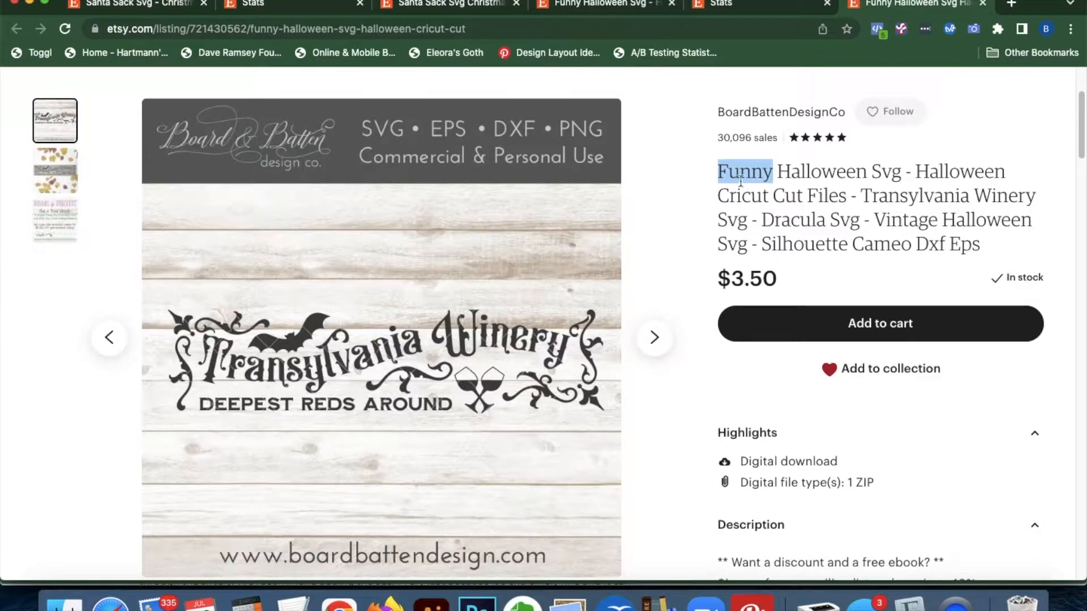
pyautogui.click(719, 171)
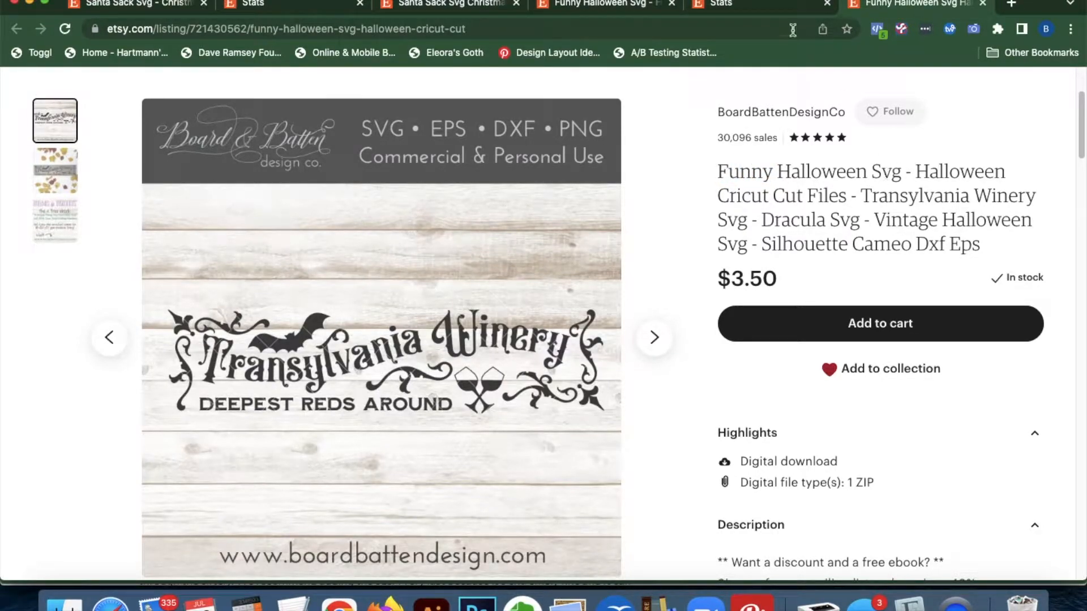
pyautogui.click(759, 5)
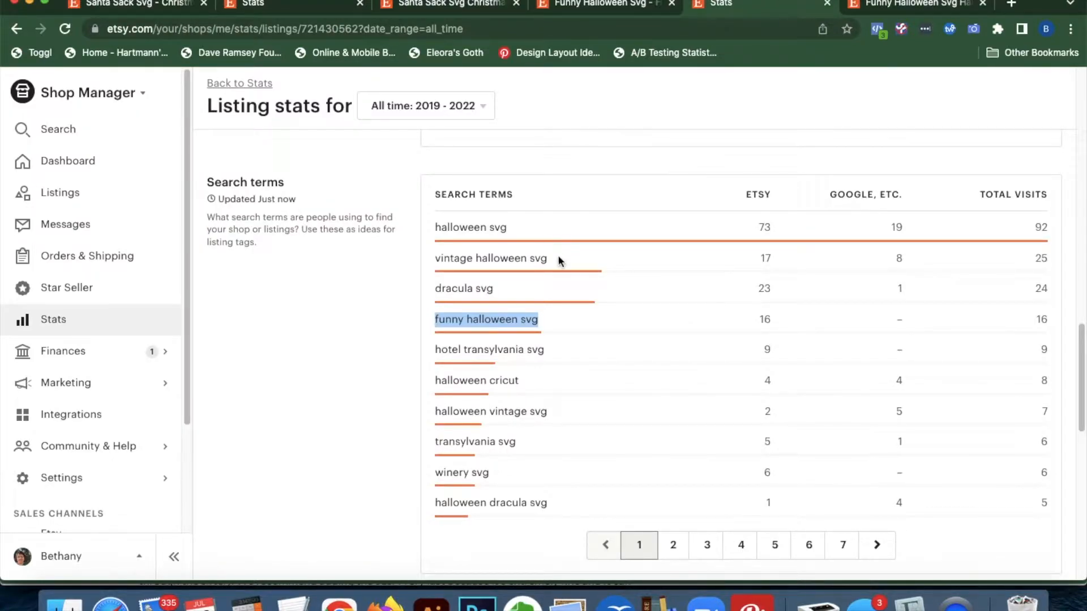
pyautogui.click(892, 11)
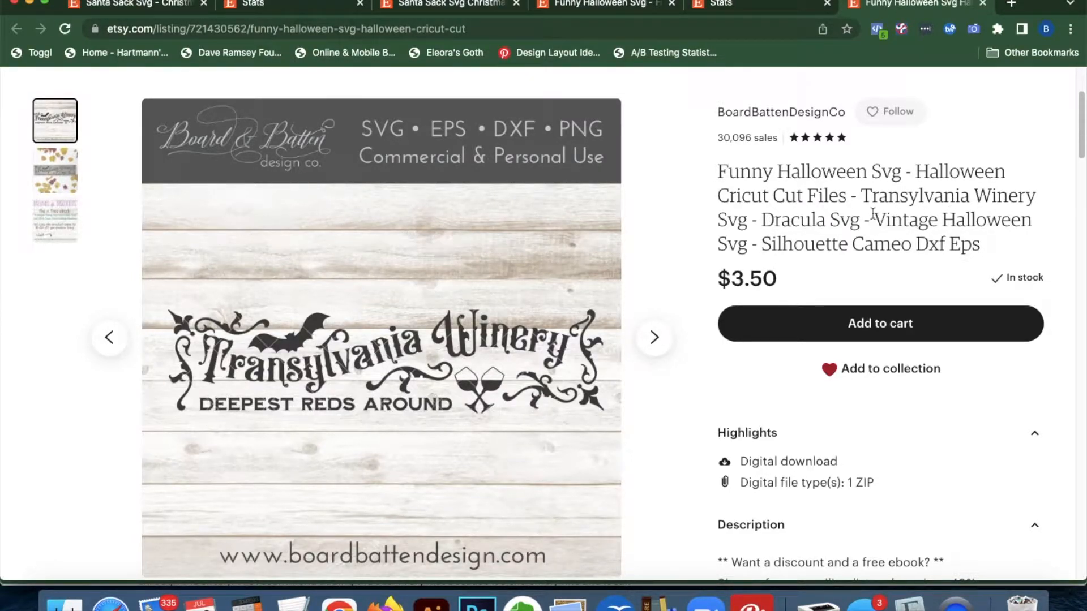
pyautogui.click(604, 8)
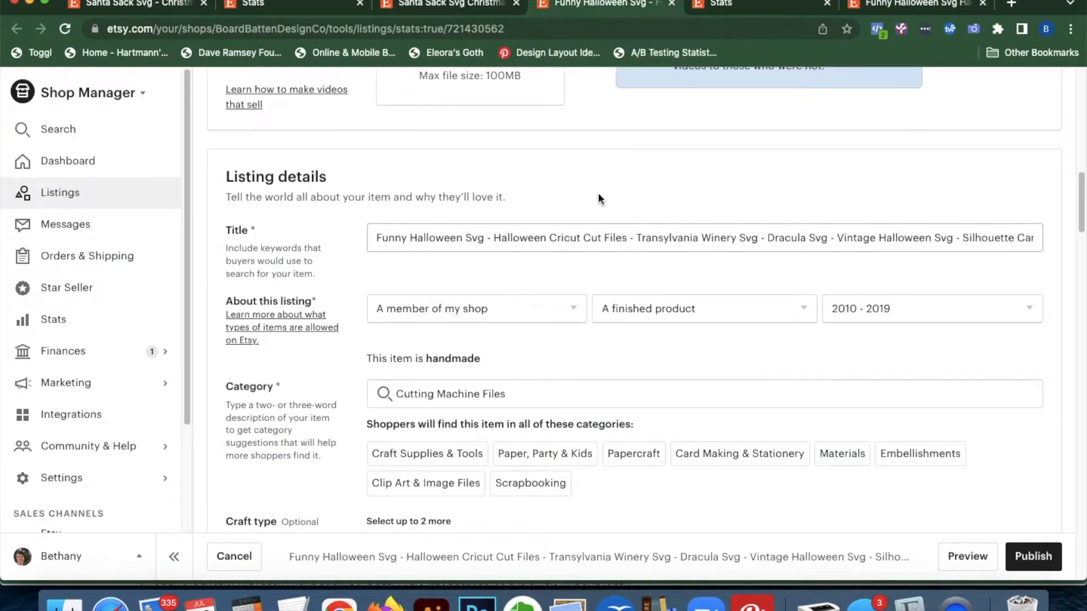
# Move 'Vintage Halloween Svg' in the title to sit right after 'Funny Halloween Svg'
pyautogui.scroll(-10, 609, 383)
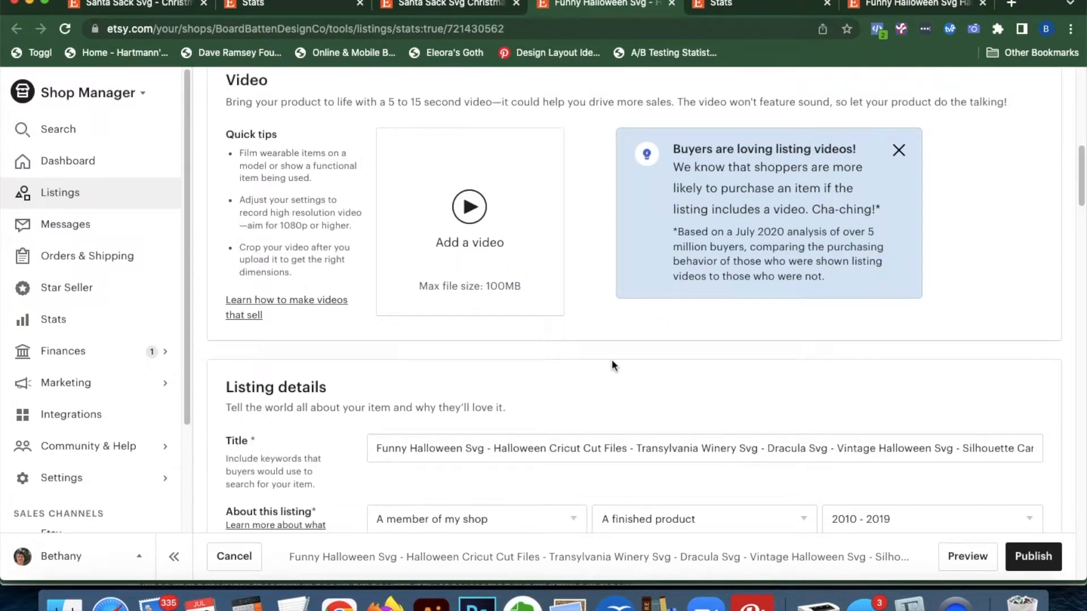
pyautogui.scroll(-5, 611, 364)
pyautogui.scroll(1, 624, 229)
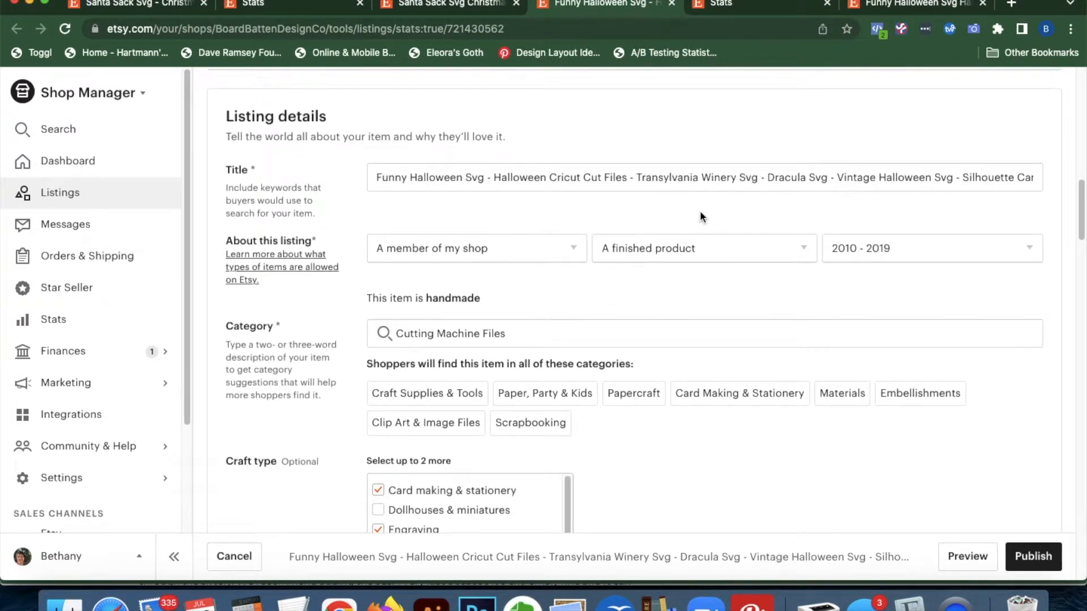
pyautogui.click(963, 178)
pyautogui.doubleClick(963, 178)
pyautogui.moveTo(838, 177); pyautogui.dragTo(964, 182)
pyautogui.press('super+c')
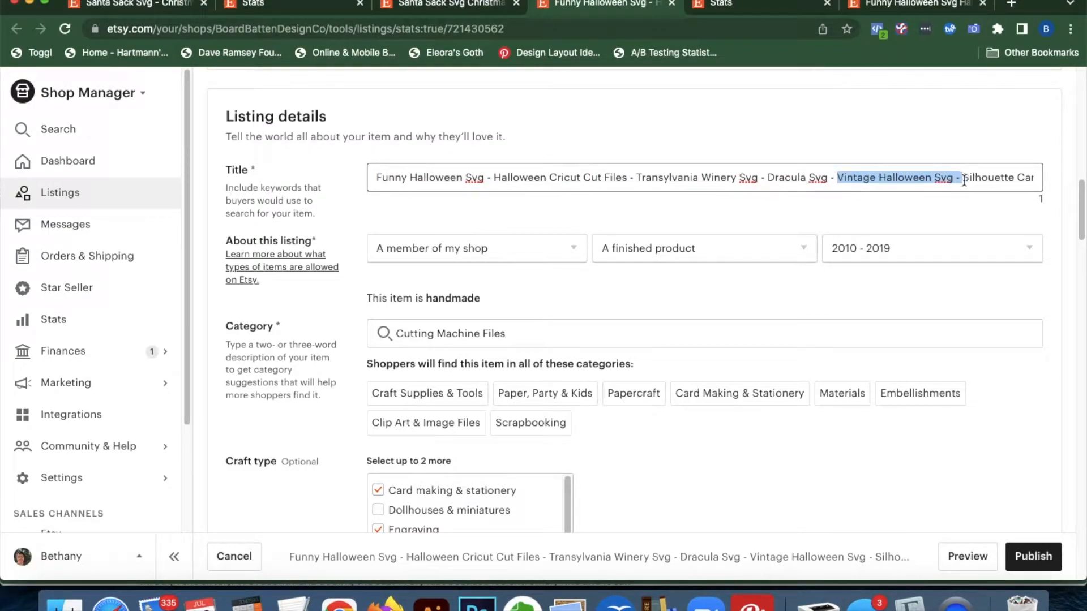
pyautogui.press('BackSpace')
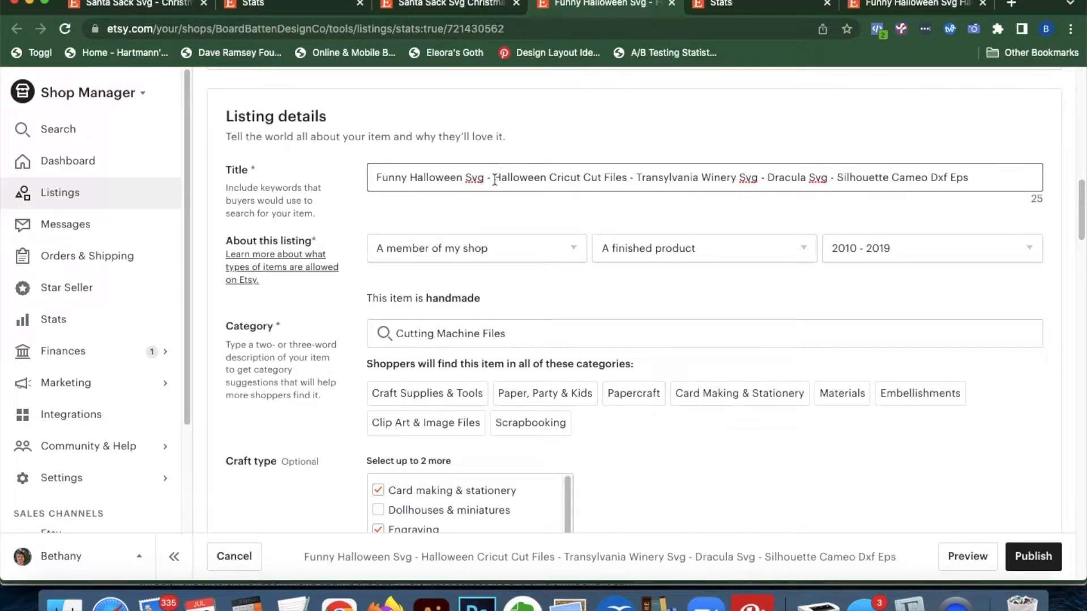
pyautogui.press('super+v')
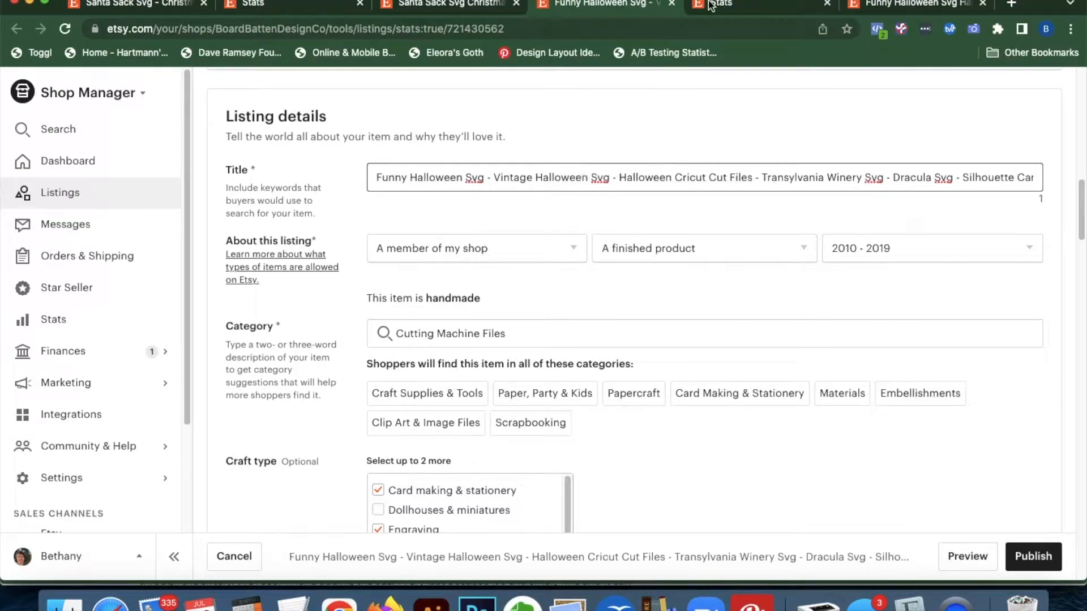
# Look up the 'hotel transylvania svg' search term (9 visits) in the stats
pyautogui.click(726, 4)
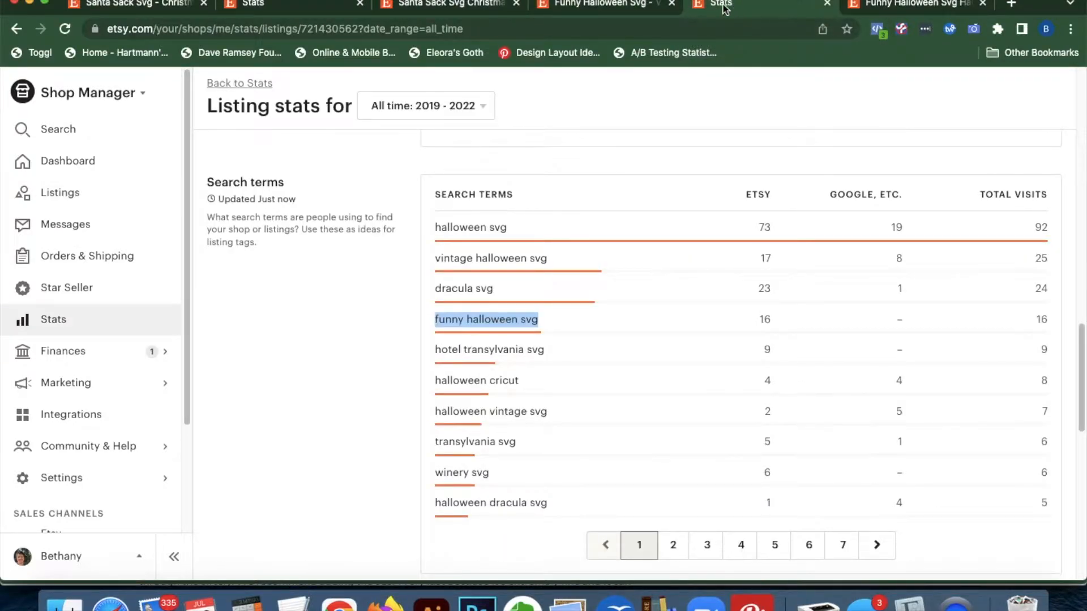
pyautogui.click(553, 354)
pyautogui.tripleClick(442, 352)
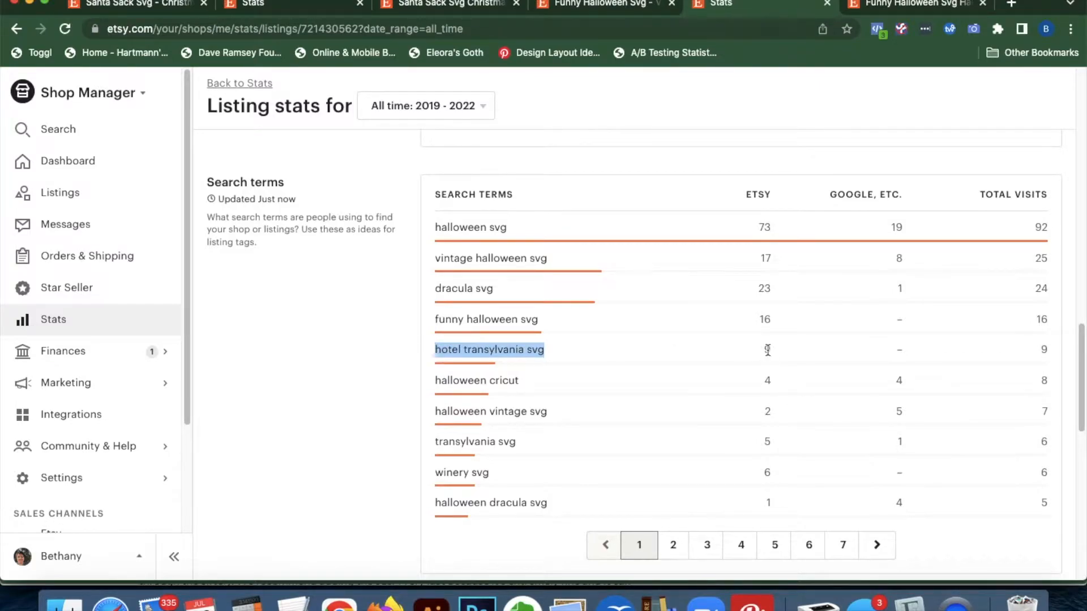
pyautogui.click(643, 353)
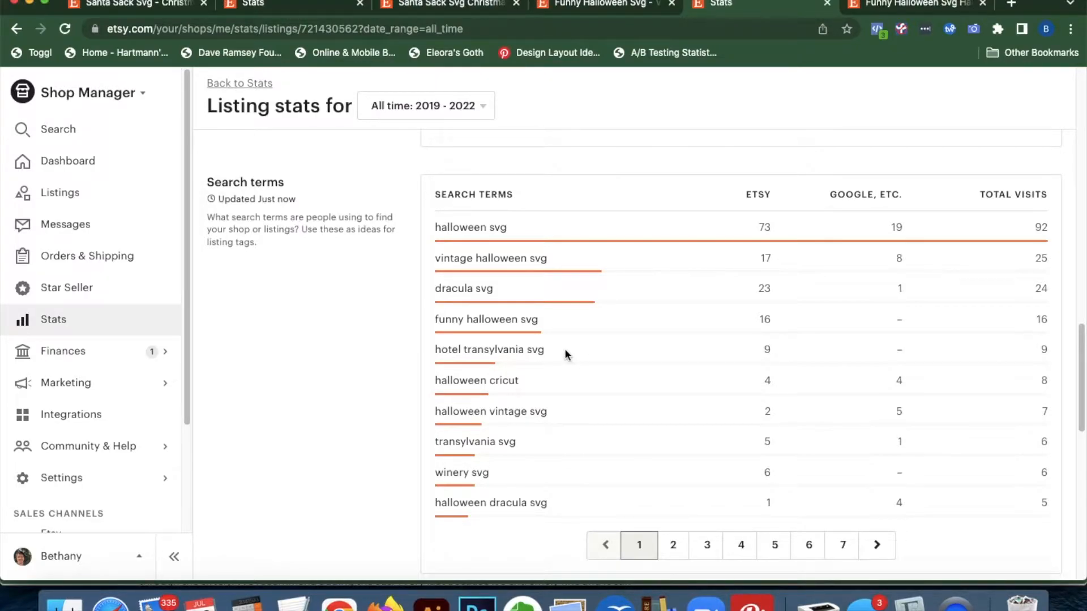
# Note the 'dracula svg' search term and move 'Dracula Svg' to follow 'Vintage Halloween Svg' in the title
pyautogui.click(877, 7)
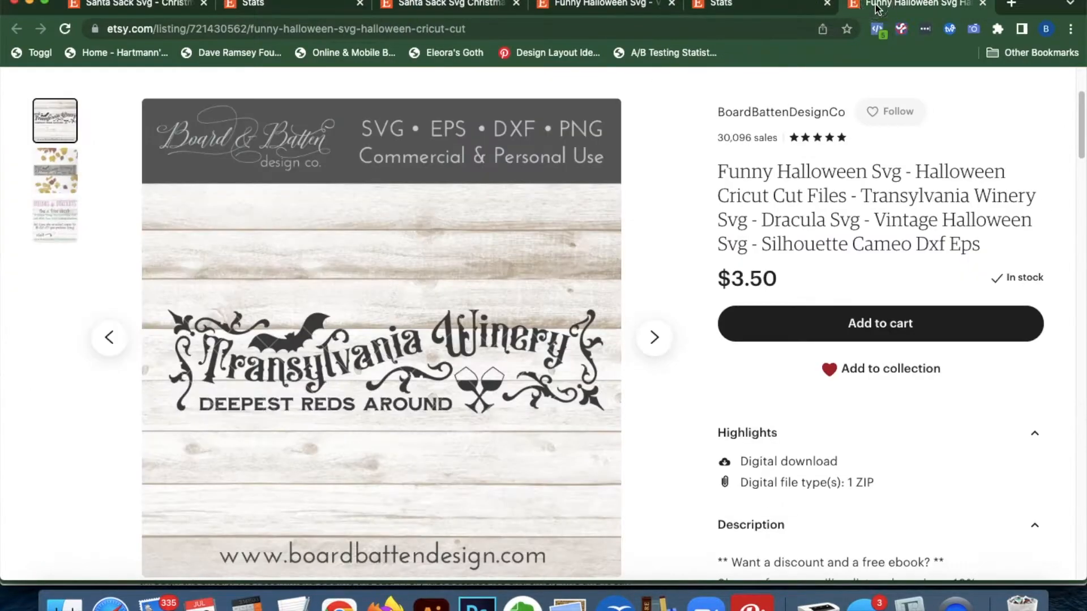
pyautogui.click(747, 10)
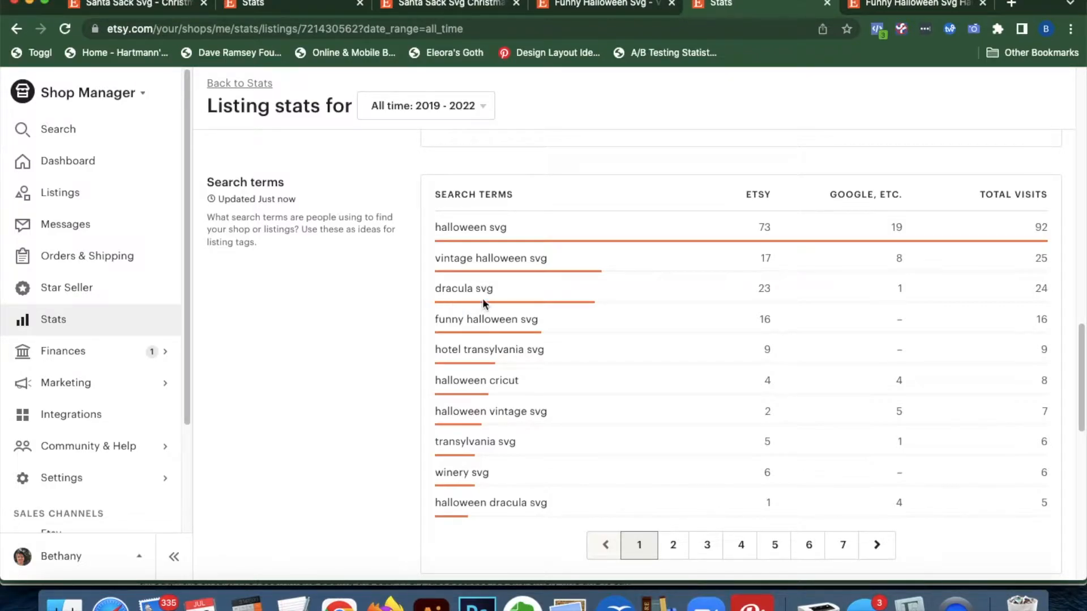
pyautogui.moveTo(438, 289); pyautogui.dragTo(503, 287)
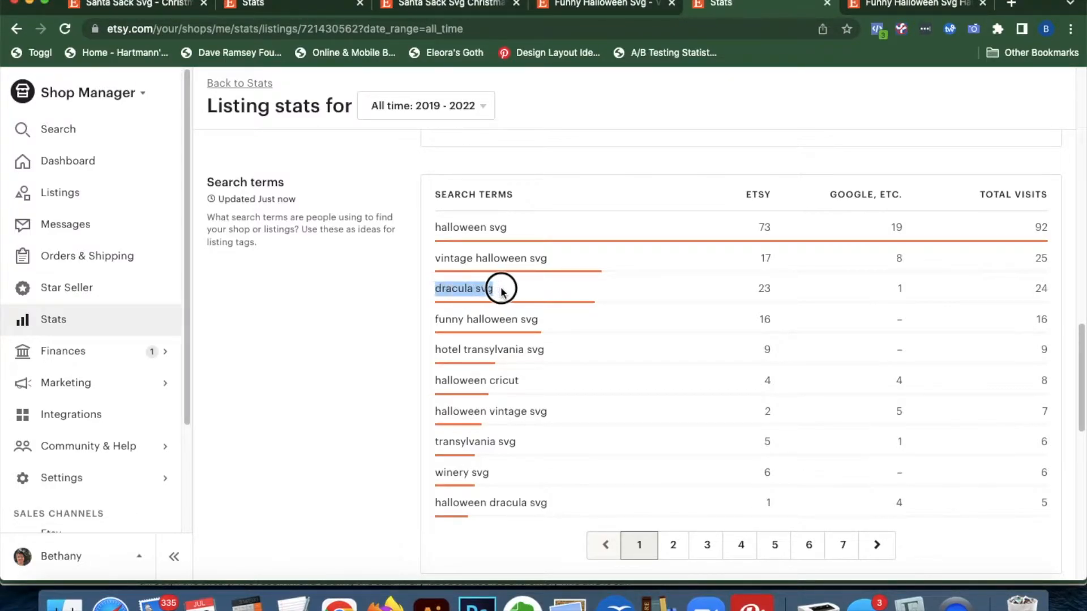
pyautogui.click(603, 7)
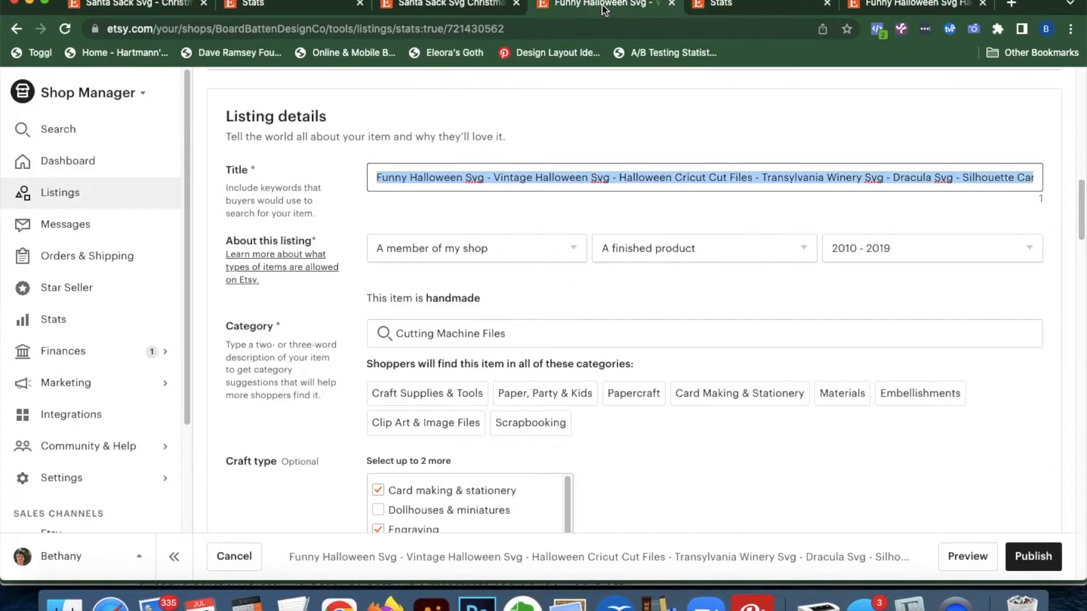
pyautogui.click(949, 180)
pyautogui.moveTo(962, 178); pyautogui.dragTo(895, 182)
pyautogui.press('super+c')
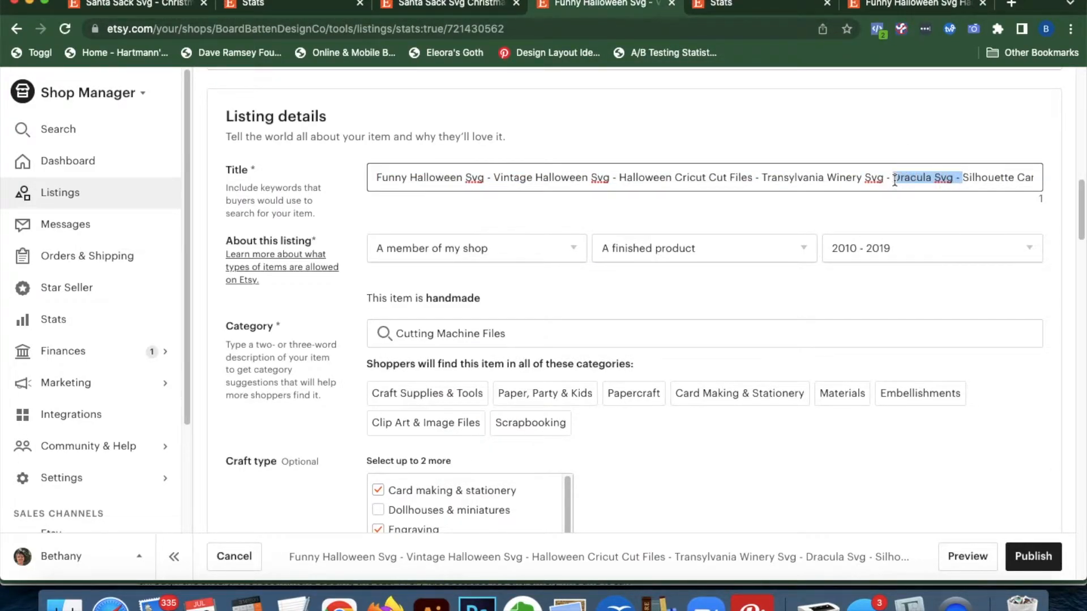
pyautogui.press('BackSpace')
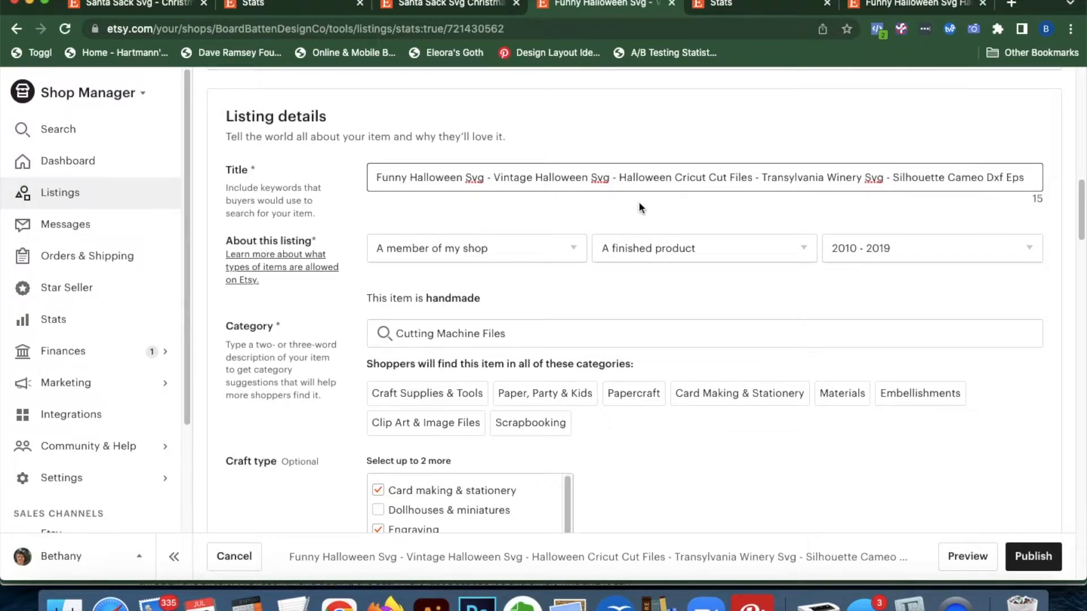
pyautogui.press('super+v')
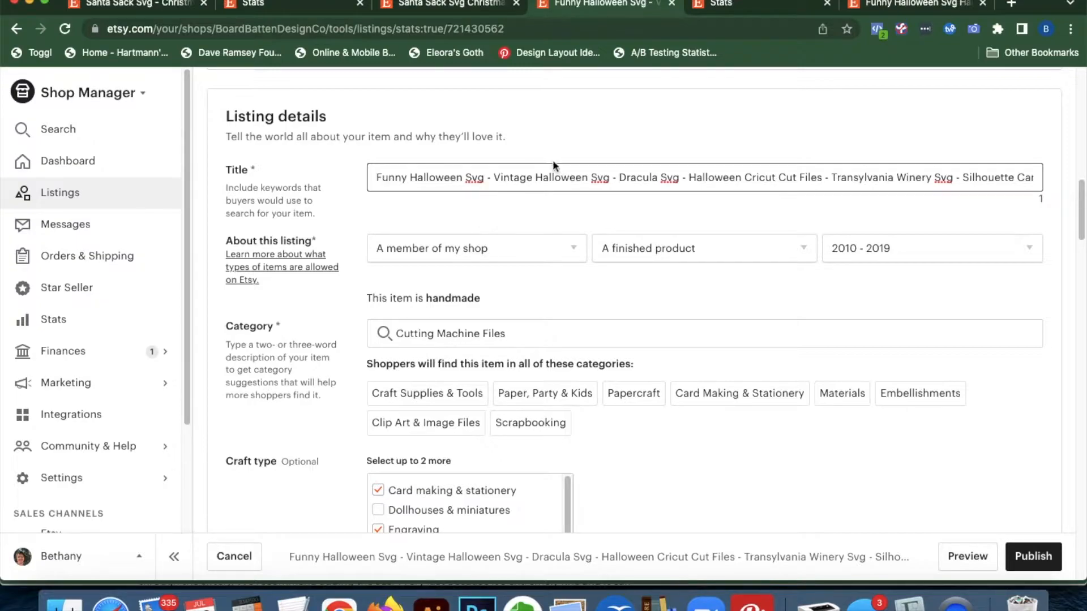
# Compare the 'halloween cricut' search term with 'Halloween Cricut Cut Files' in the live title
pyautogui.click(751, 3)
pyautogui.click(532, 391)
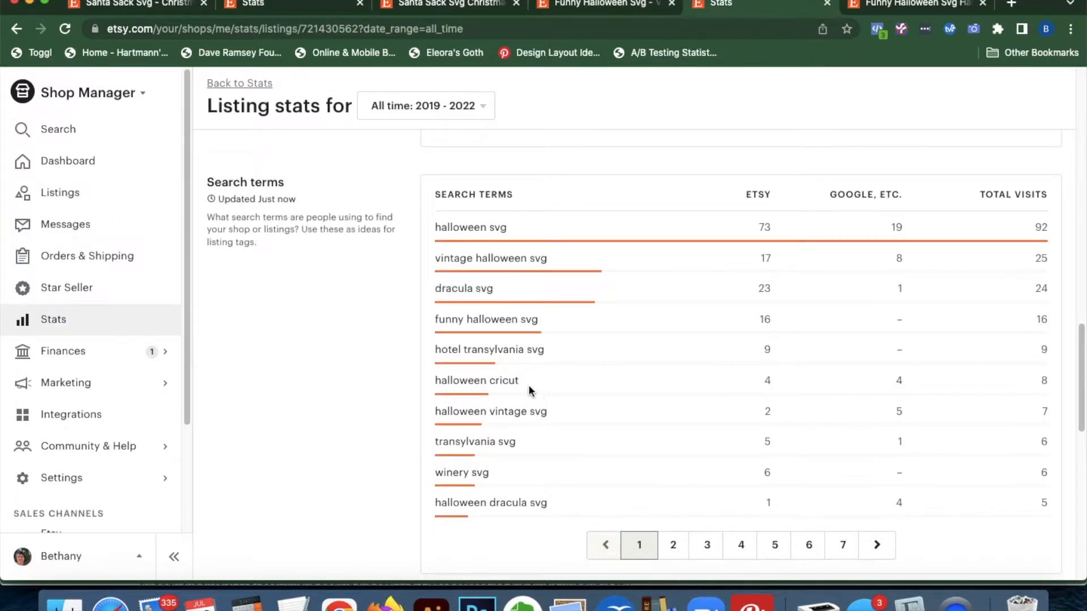
pyautogui.moveTo(532, 391); pyautogui.dragTo(434, 381)
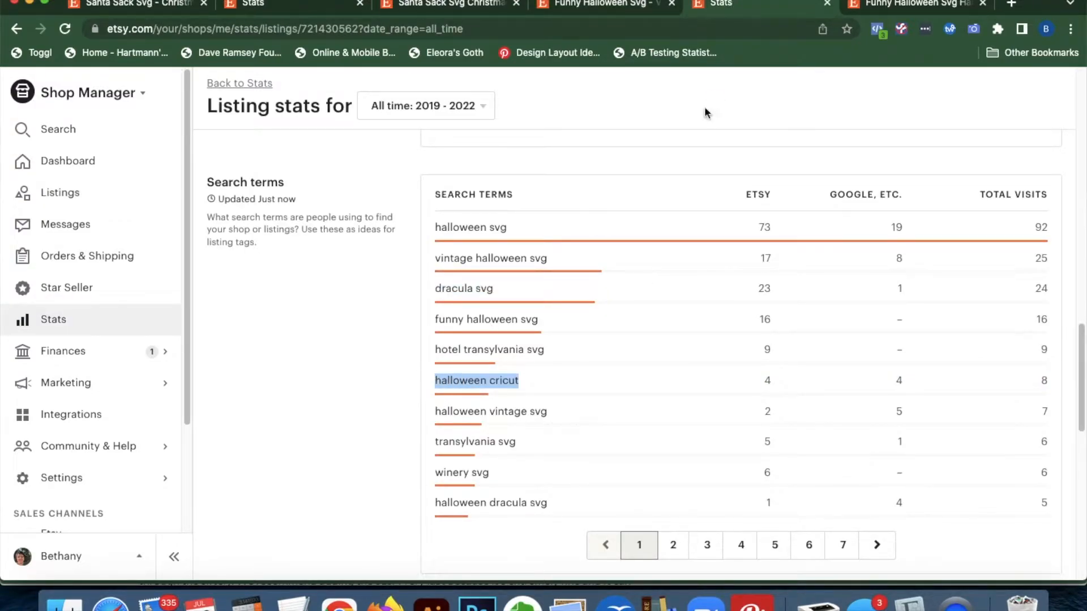
pyautogui.click(623, 4)
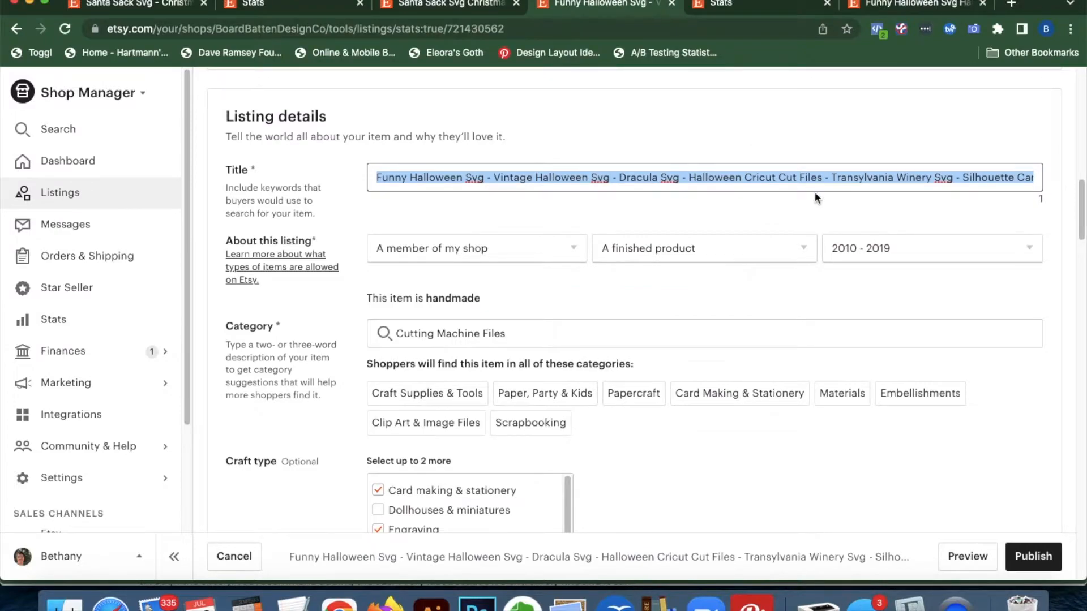
pyautogui.click(827, 177)
pyautogui.click(940, 10)
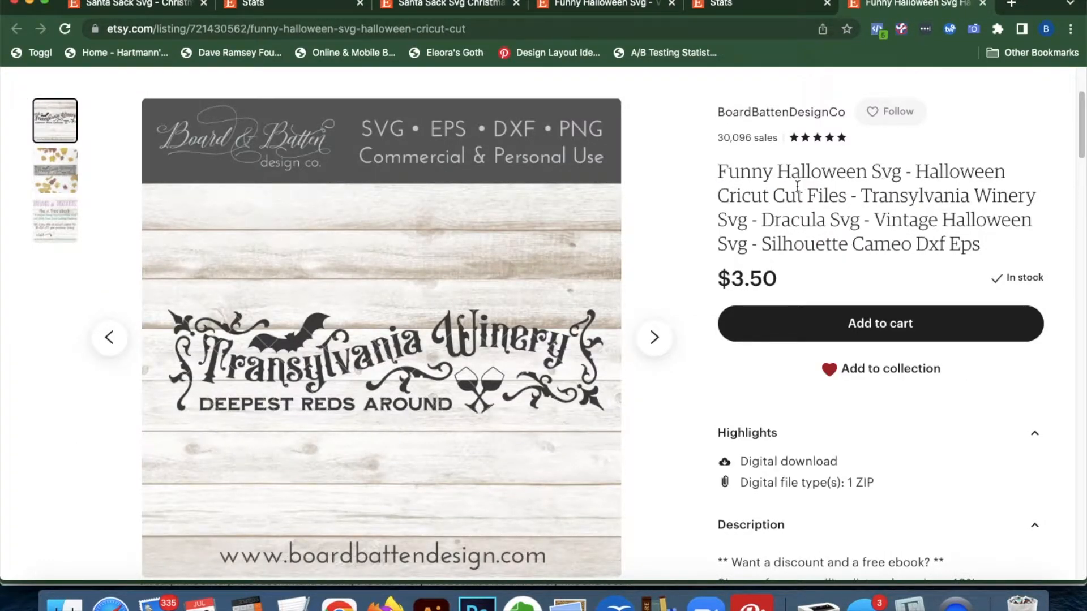
pyautogui.moveTo(916, 171); pyautogui.dragTo(848, 197)
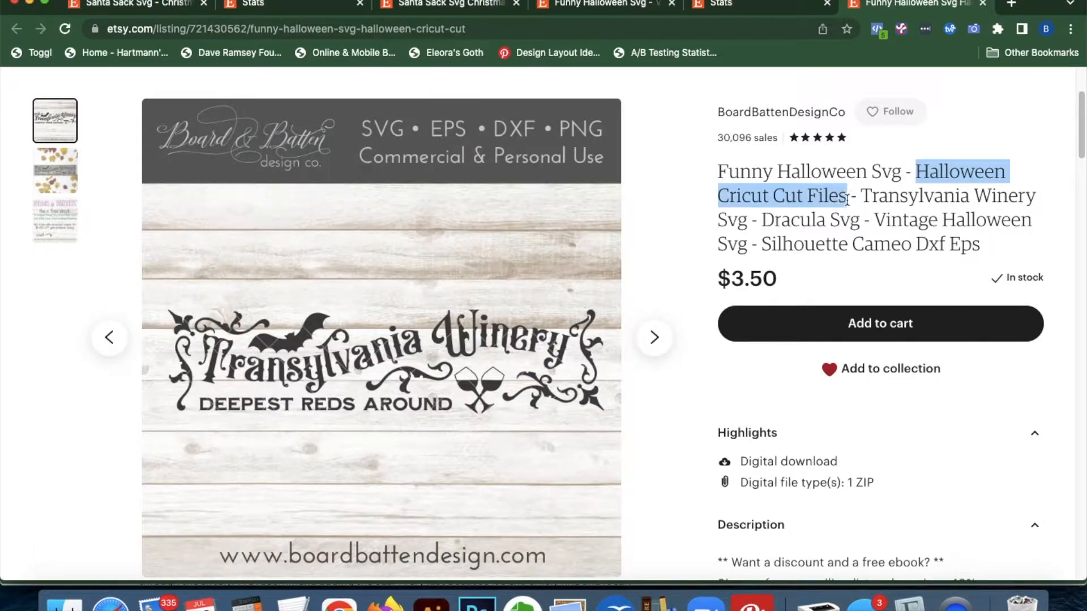
pyautogui.click(600, 6)
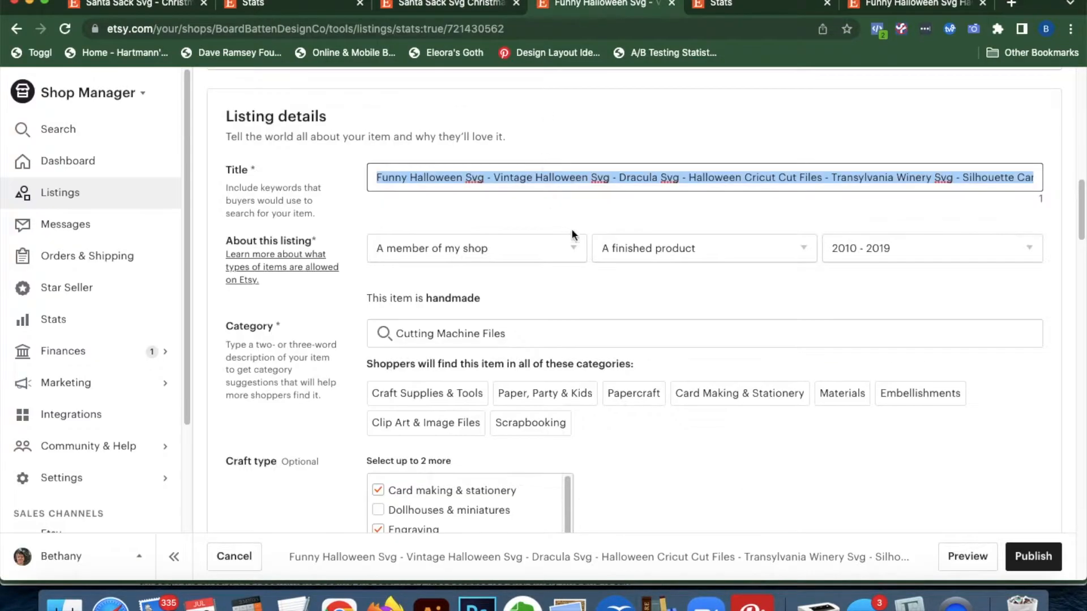
pyautogui.click(746, 177)
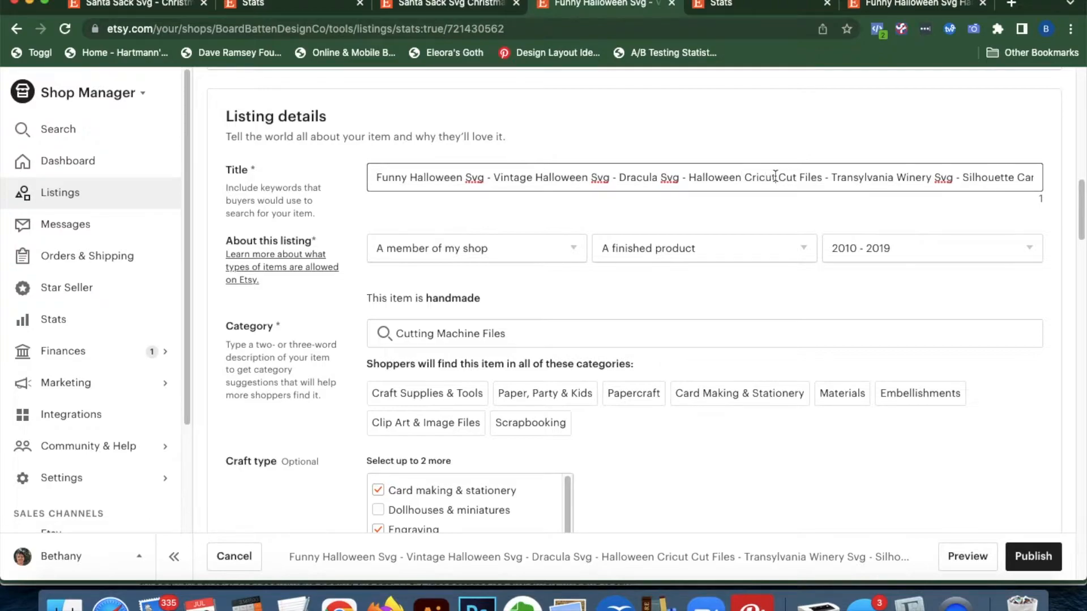
# Check the 'halloween vintage svg' search term and the word 'Transylvania' in the public listing title
pyautogui.click(757, 6)
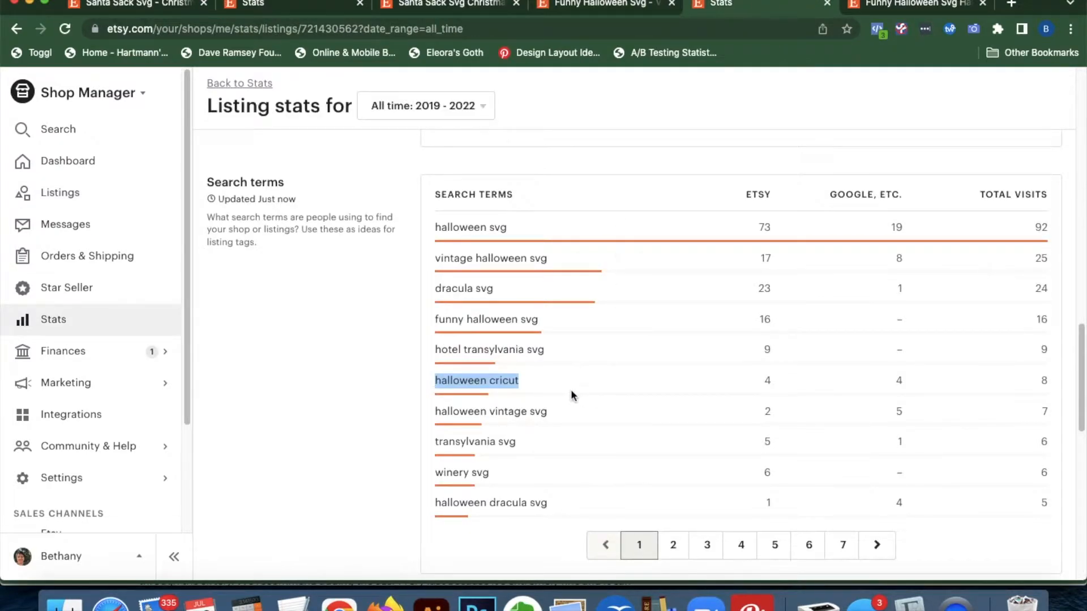
pyautogui.click(566, 406)
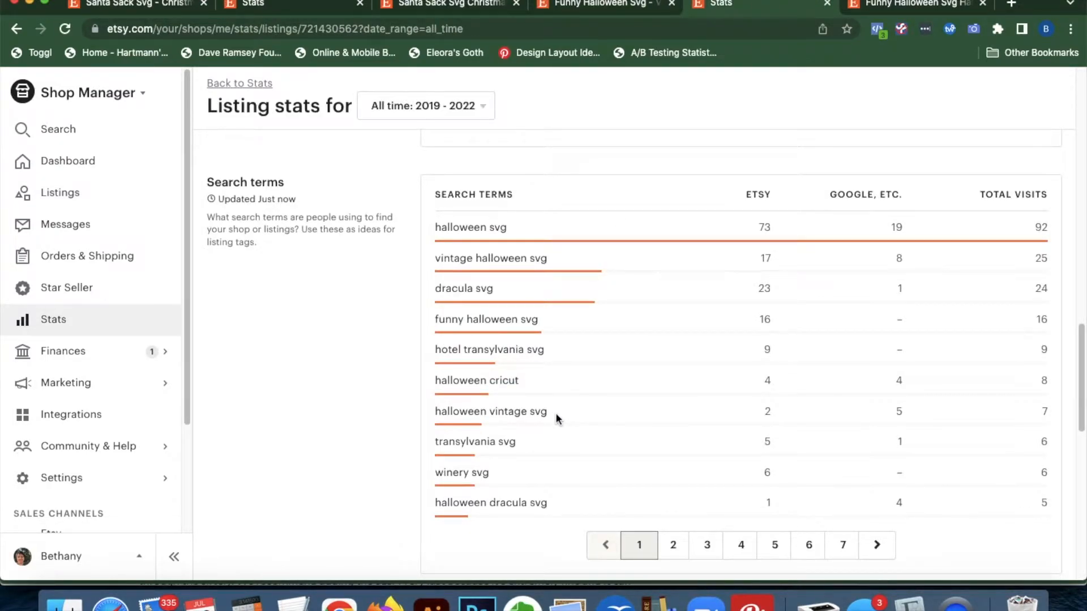
pyautogui.moveTo(556, 412); pyautogui.dragTo(445, 412)
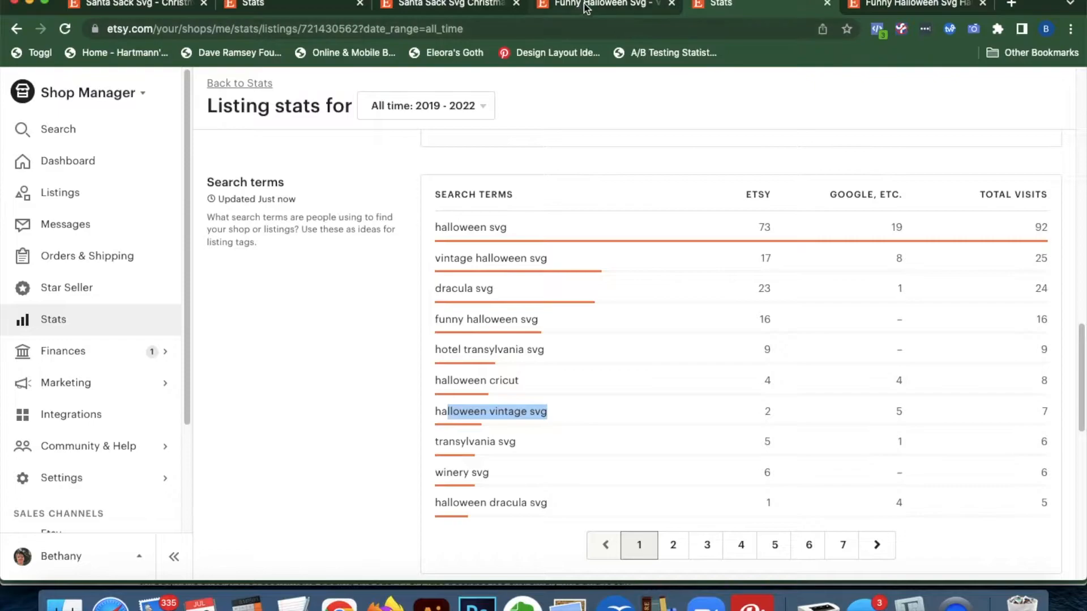
pyautogui.click(601, 6)
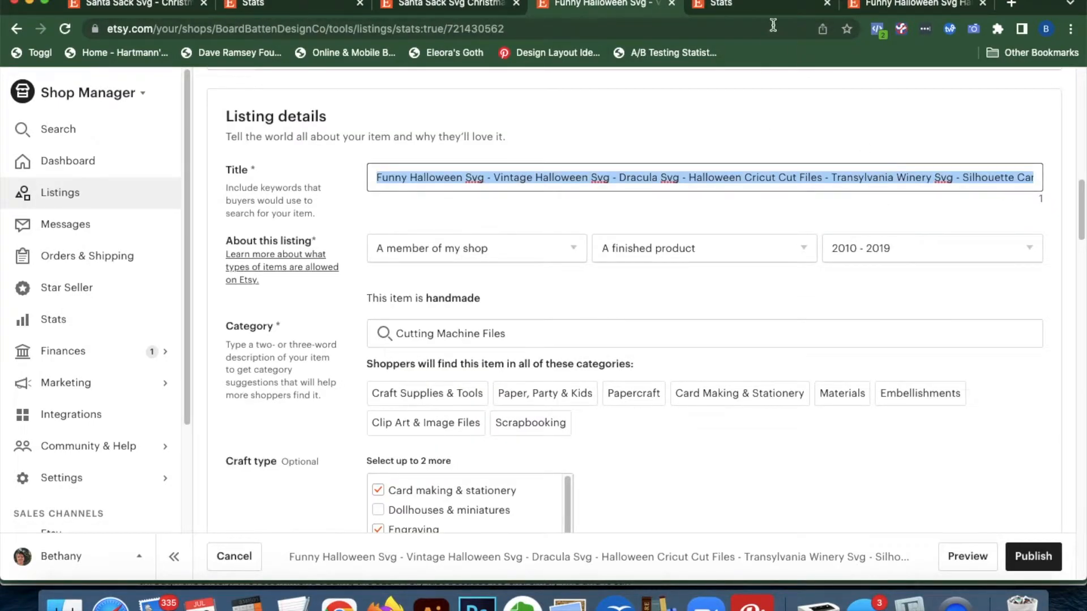
pyautogui.click(768, 5)
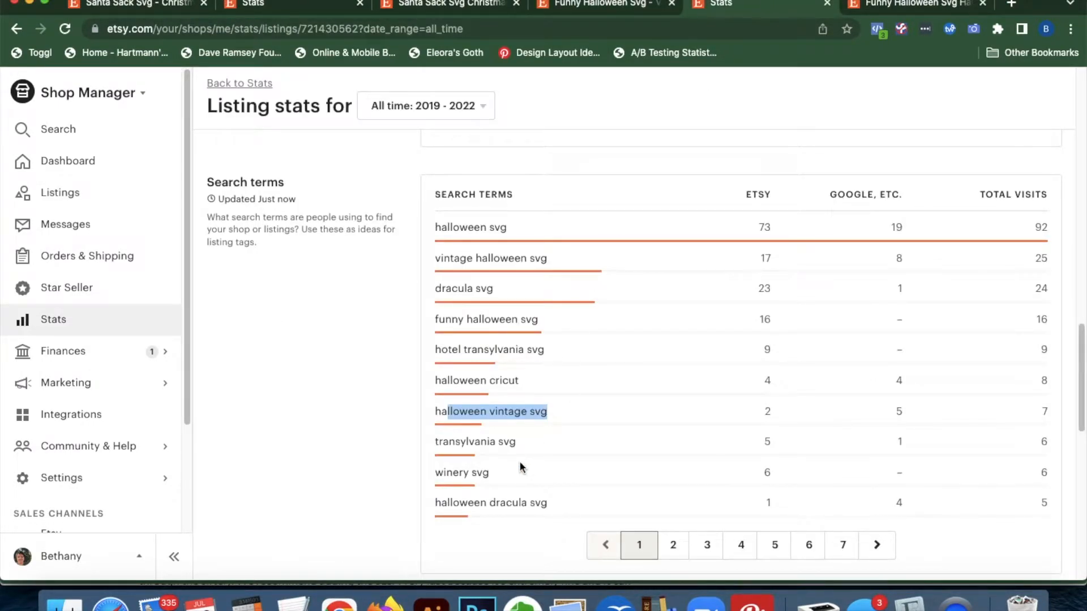
pyautogui.click(522, 444)
pyautogui.click(940, 7)
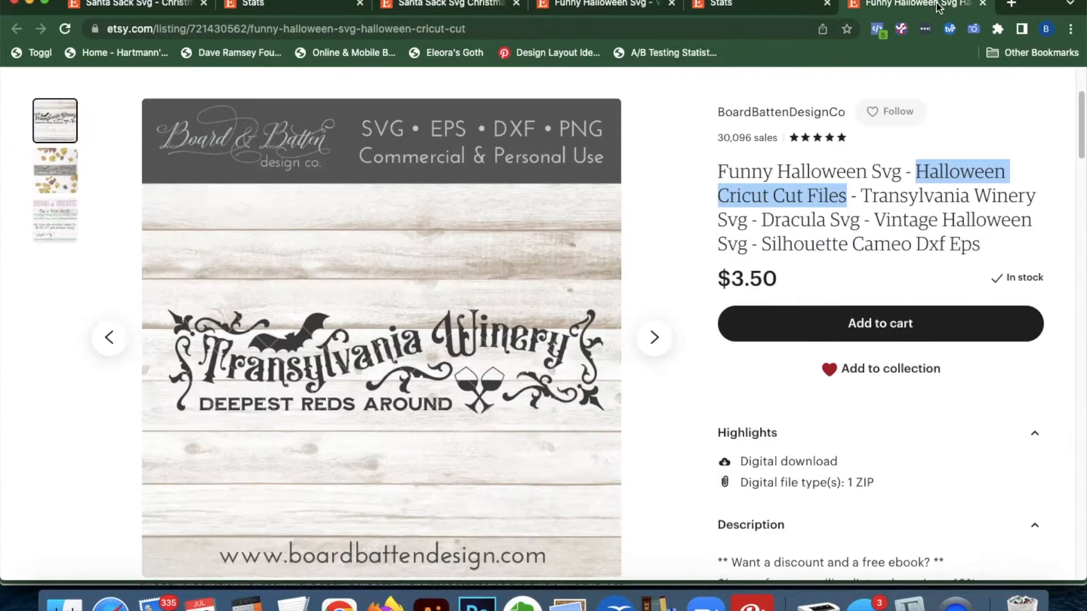
pyautogui.doubleClick(885, 197)
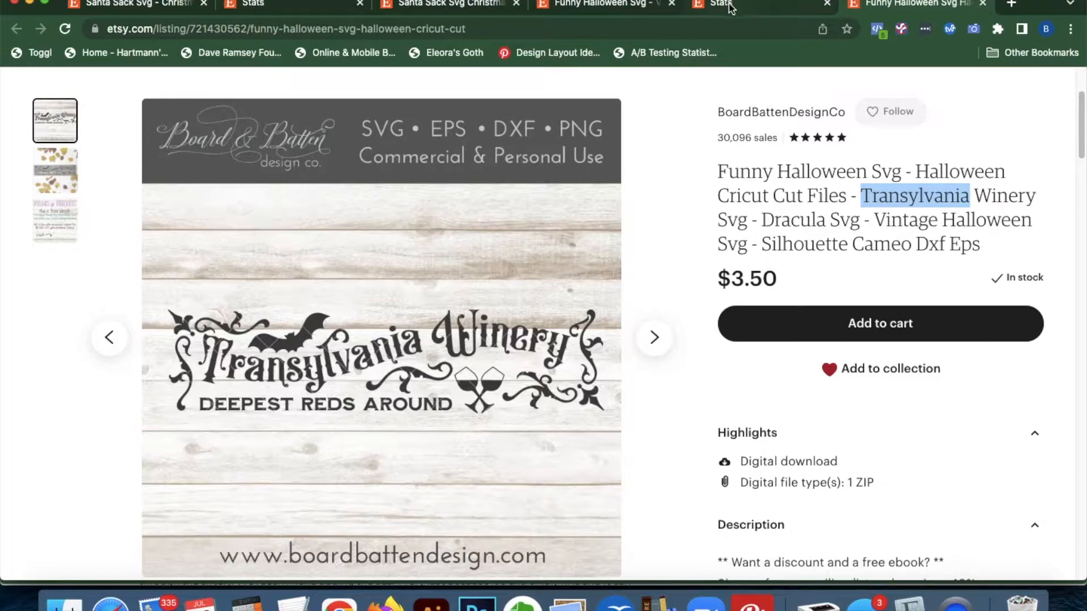
# Delete 'Winery' from 'Transylvania Winery Svg' in the title and note the 'winery svg' search term
pyautogui.click(616, 7)
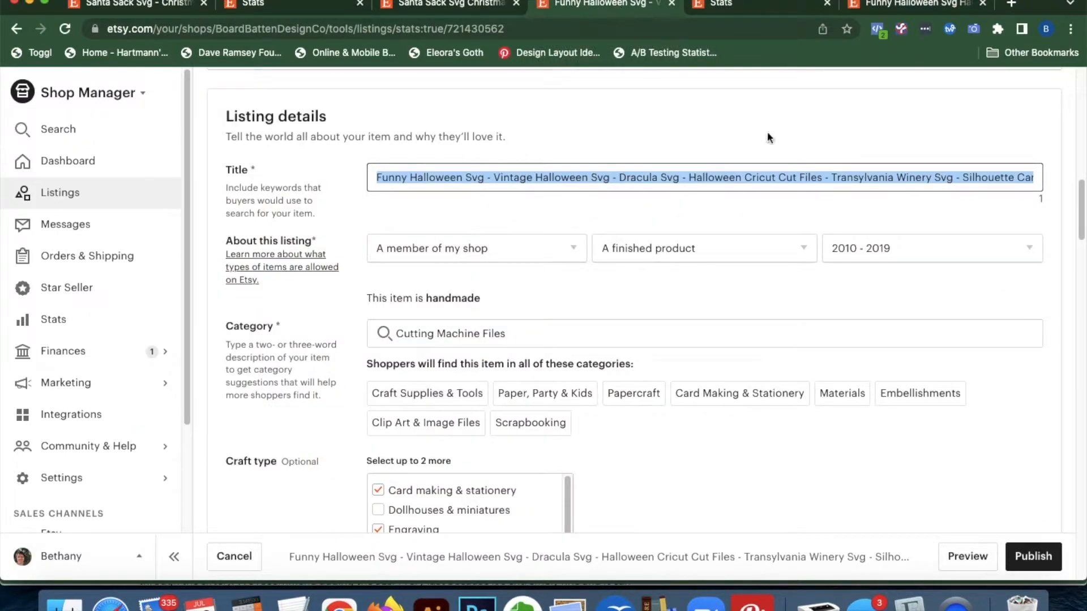
pyautogui.doubleClick(911, 177)
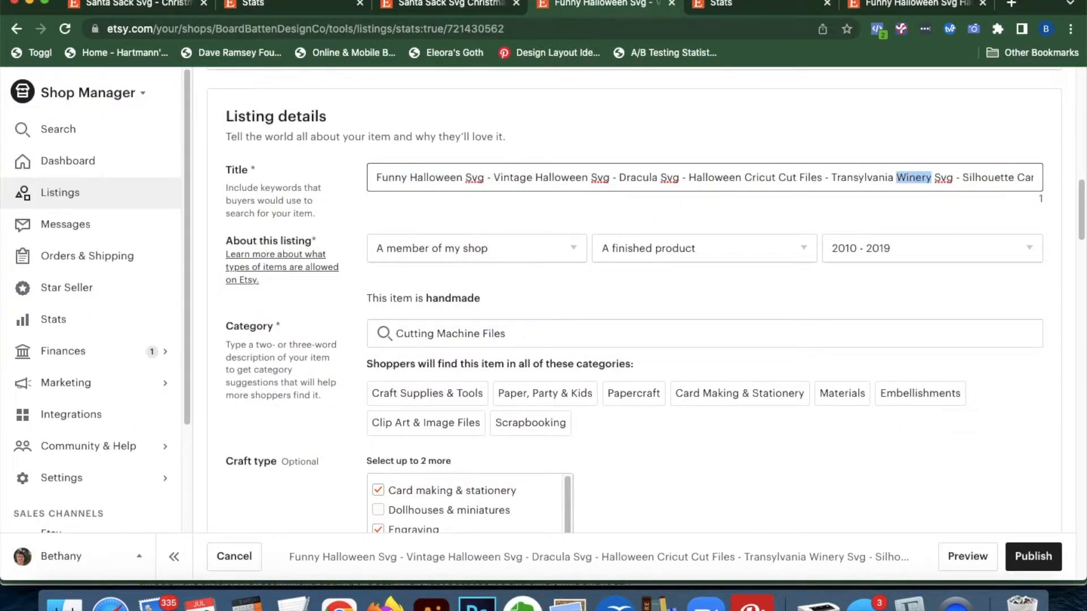
pyautogui.press('BackSpace')
pyautogui.click(757, 6)
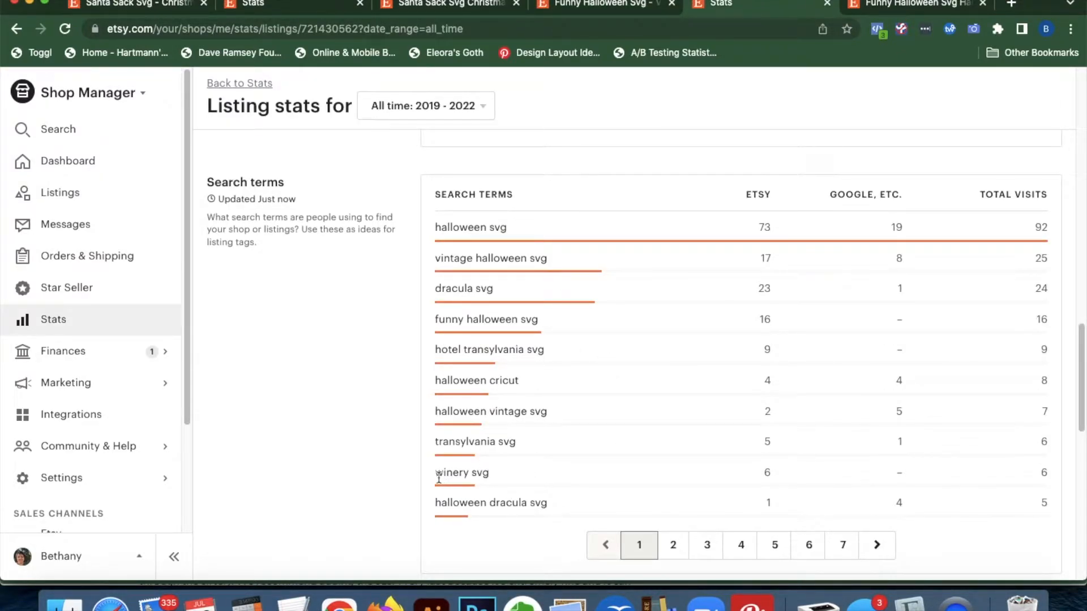
pyautogui.moveTo(437, 477); pyautogui.dragTo(507, 479)
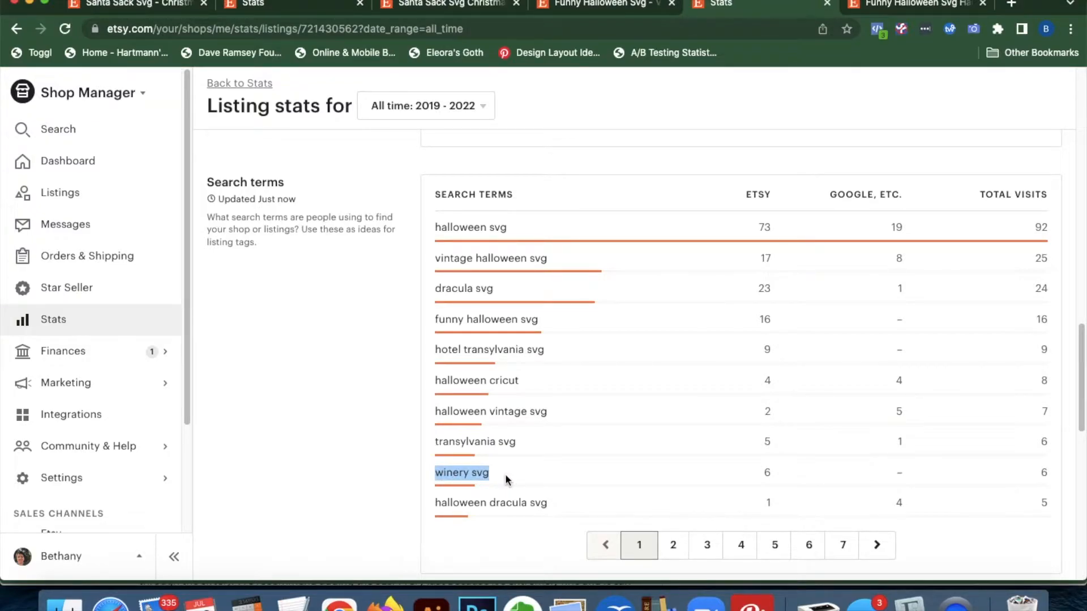
pyautogui.click(898, 4)
pyautogui.click(607, 4)
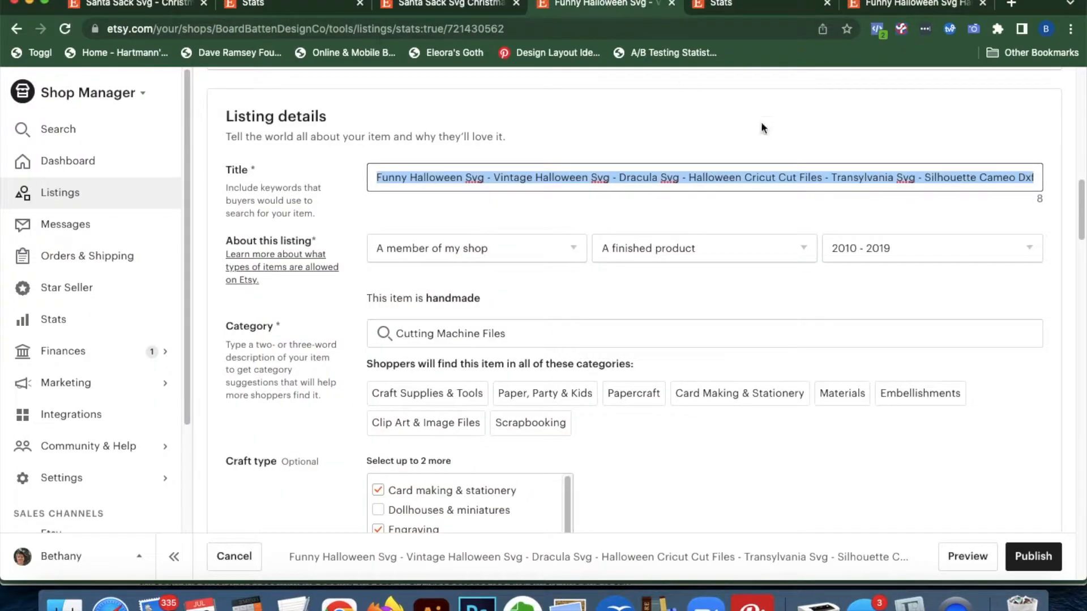
pyautogui.click(886, 179)
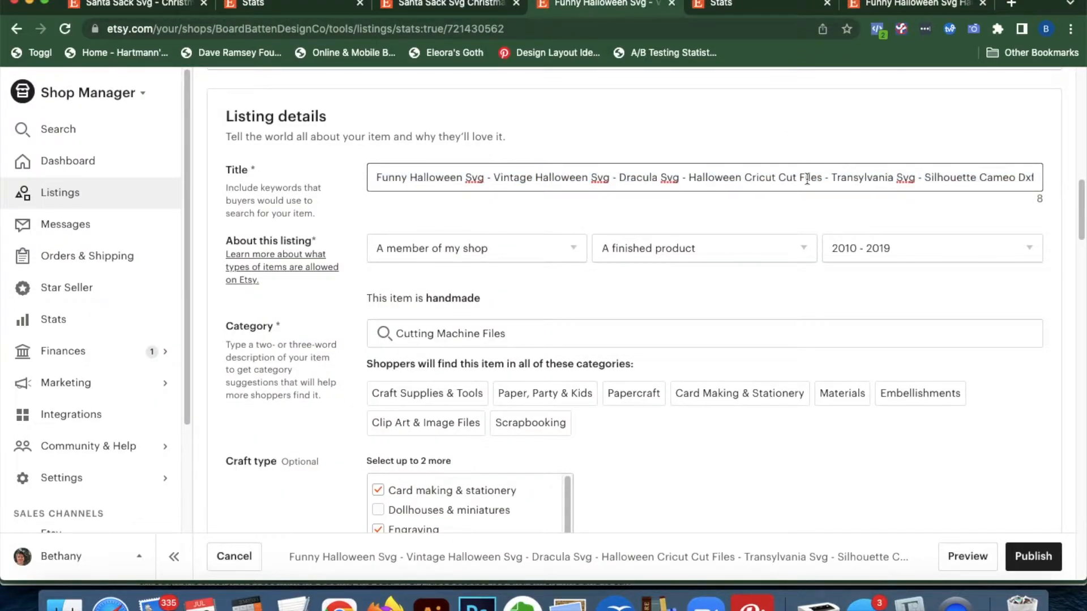
# Replace 'Cut Files' in the title with 'Winer Svg - Cut Files -'
pyautogui.moveTo(822, 178); pyautogui.dragTo(778, 177)
pyautogui.press('BackSpace')
pyautogui.press('BackSpace')
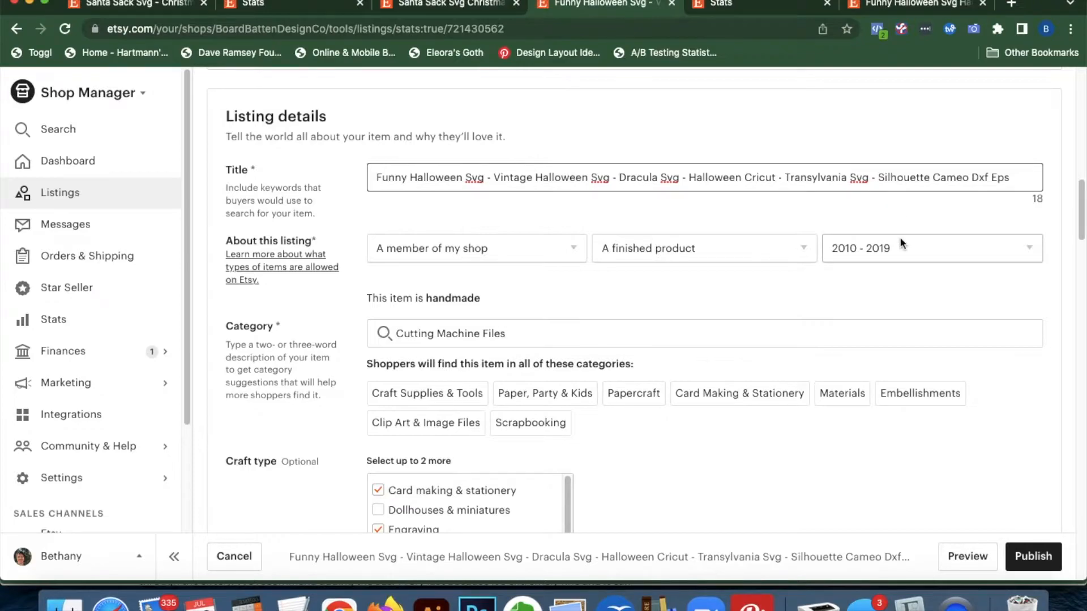
pyautogui.write('Winer S')
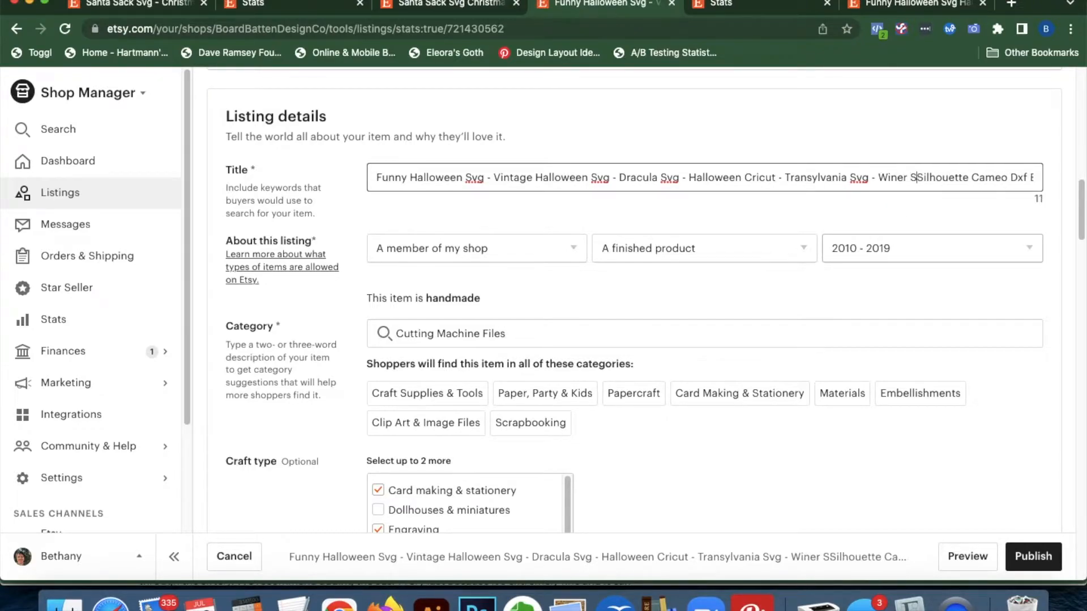
pyautogui.write('vg - ')
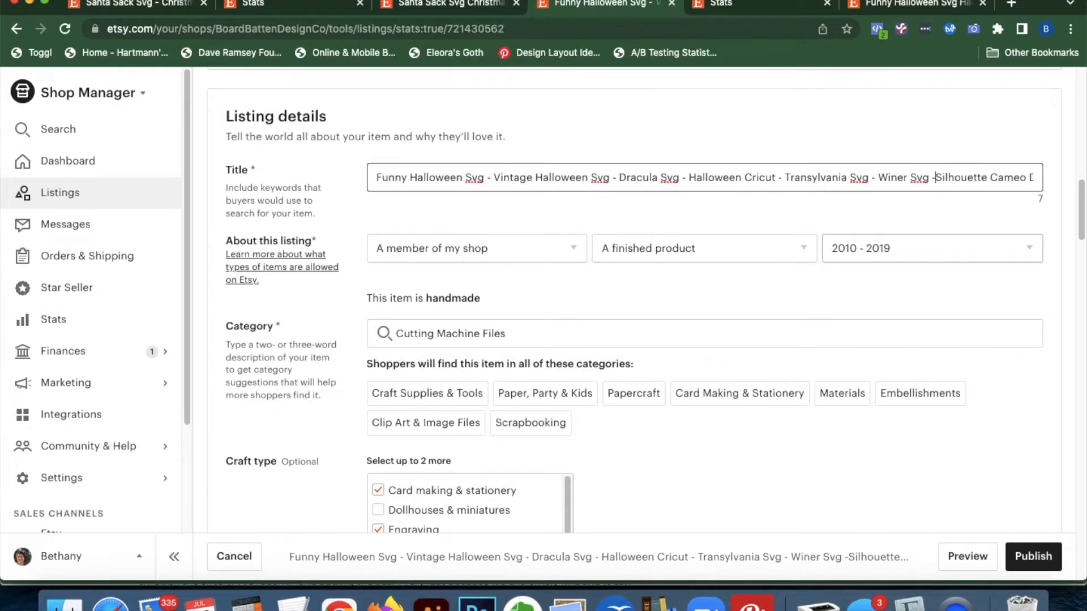
pyautogui.write('Cut Files -')
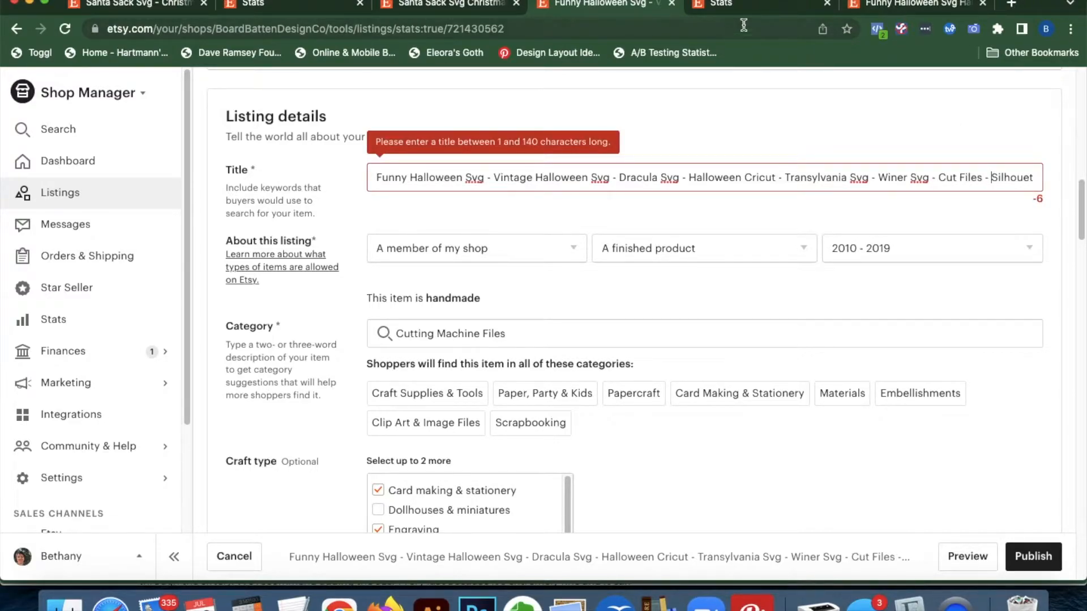
# Compare the edited title with the 'winery svg' search term (6 visits) in the stats
pyautogui.click(730, 6)
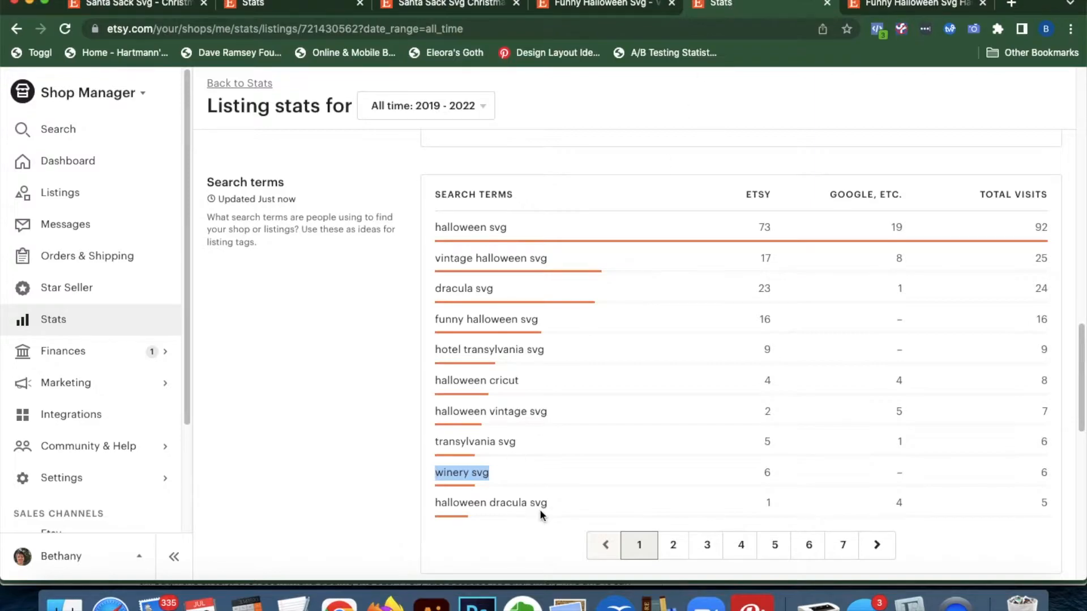
pyautogui.click(564, 508)
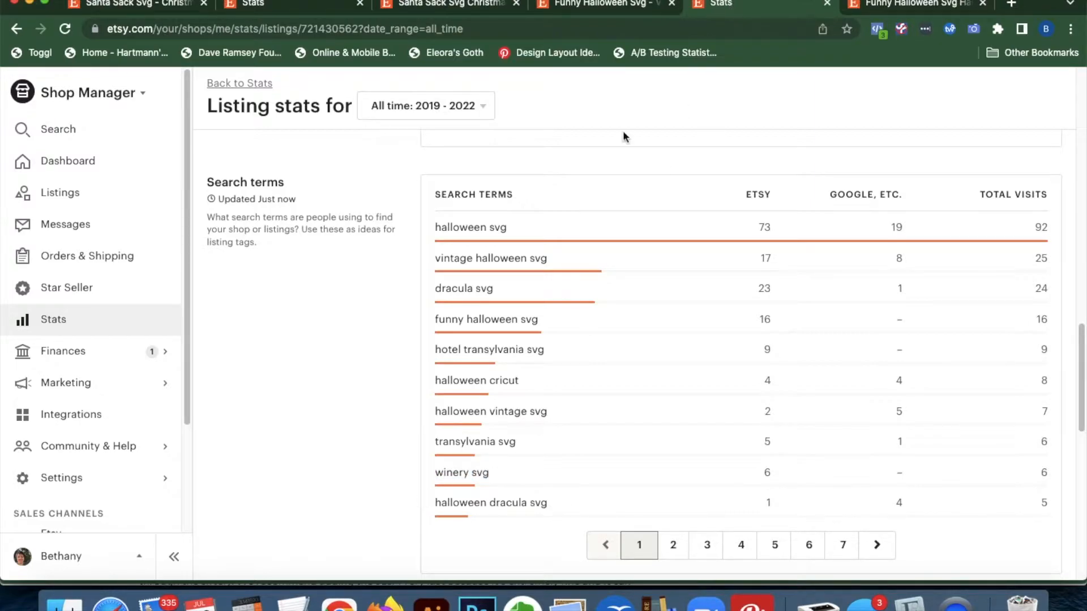
pyautogui.click(608, 4)
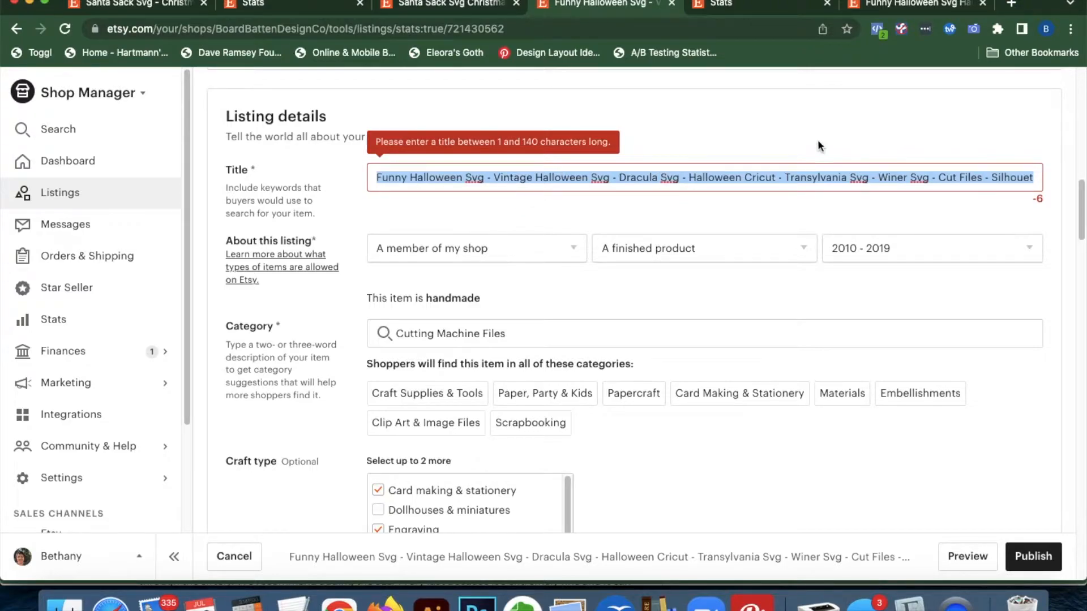
pyautogui.click(780, 4)
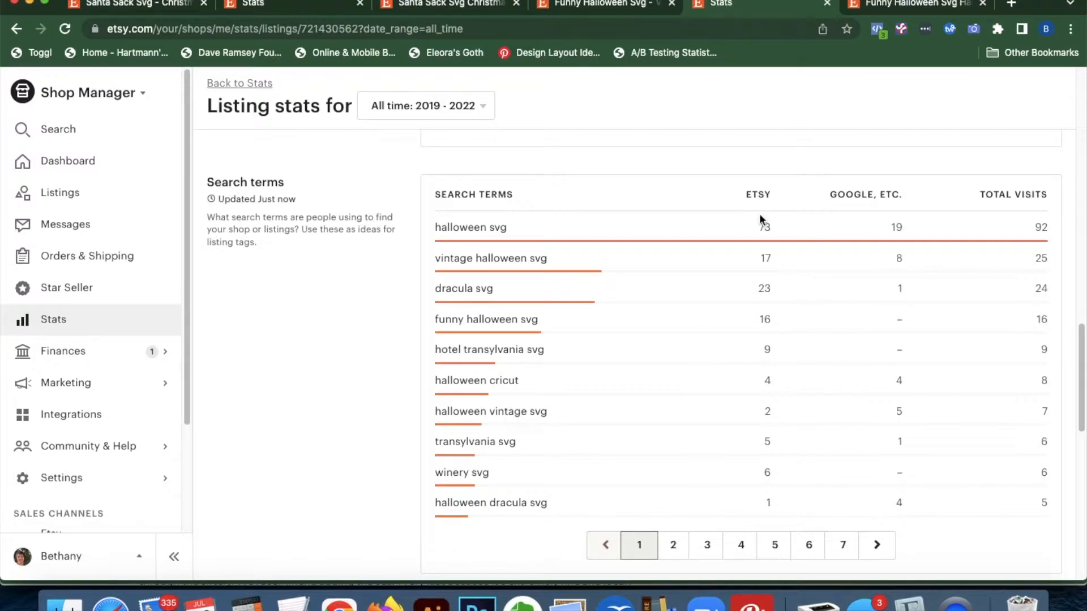
# Find the 'transylvania winery' search term on the second page of search terms
pyautogui.click(673, 546)
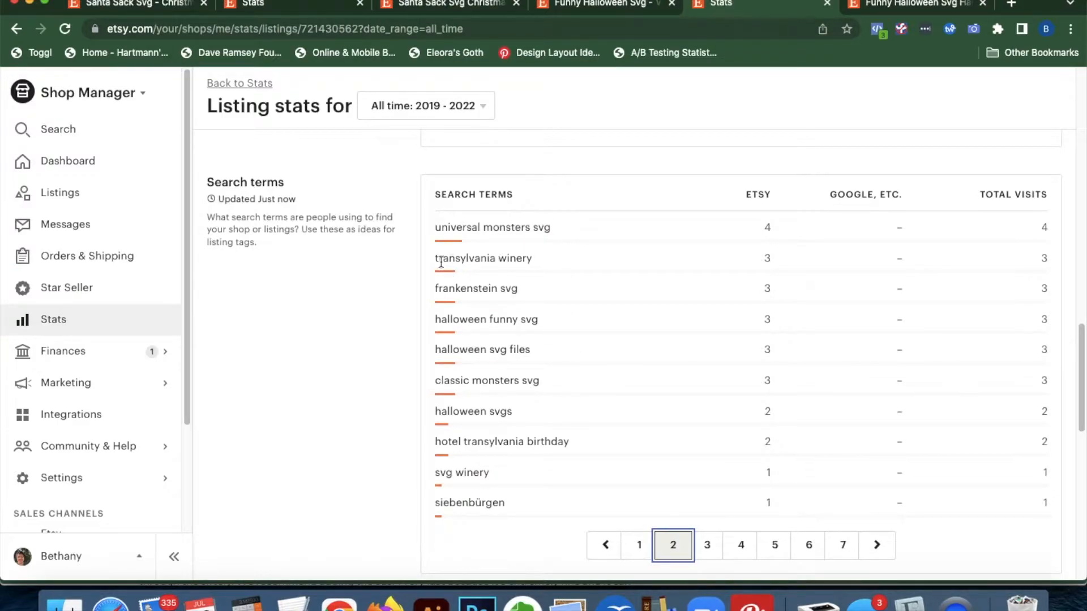
pyautogui.moveTo(541, 266); pyautogui.dragTo(434, 258)
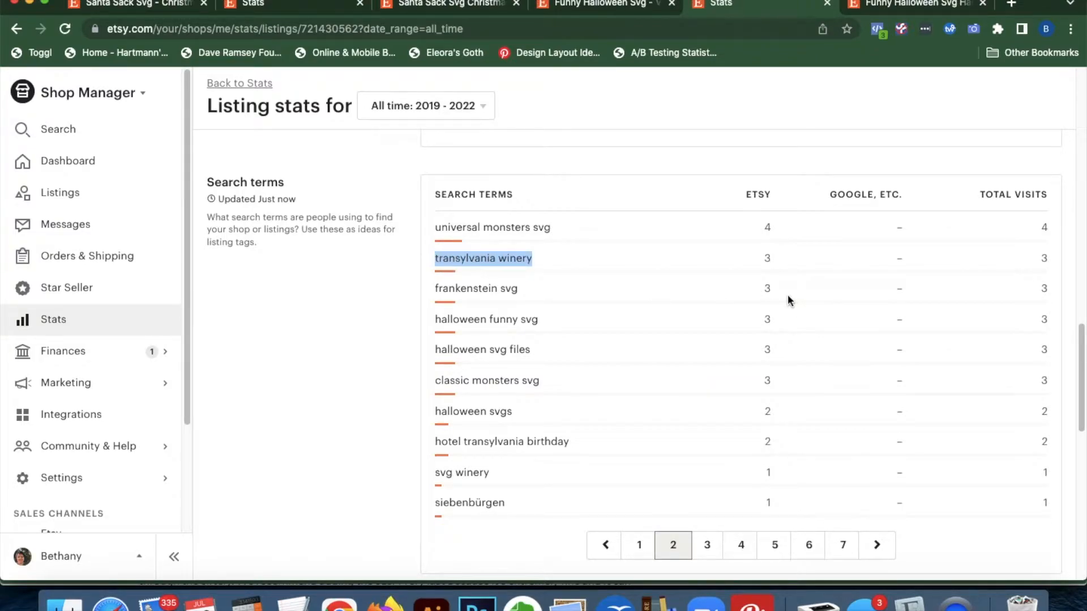
pyautogui.click(595, 5)
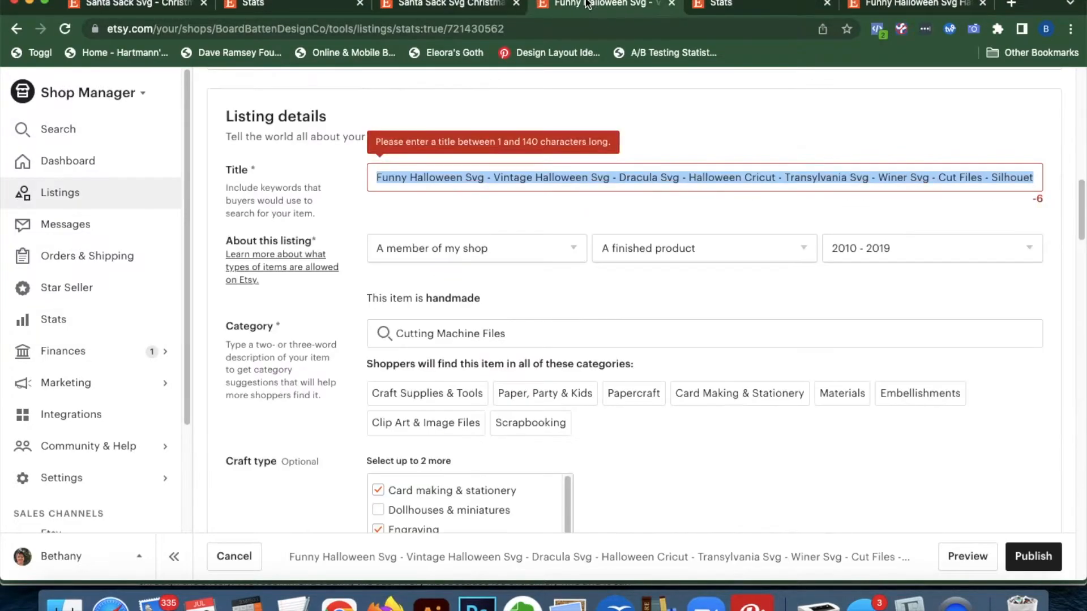
# Fix 'Winer' to 'Winery', replace 'Cut Files' with 'Transylvania Winery', and delete the trailing Silhouette Cameo Dxf Eps words
pyautogui.click(932, 171)
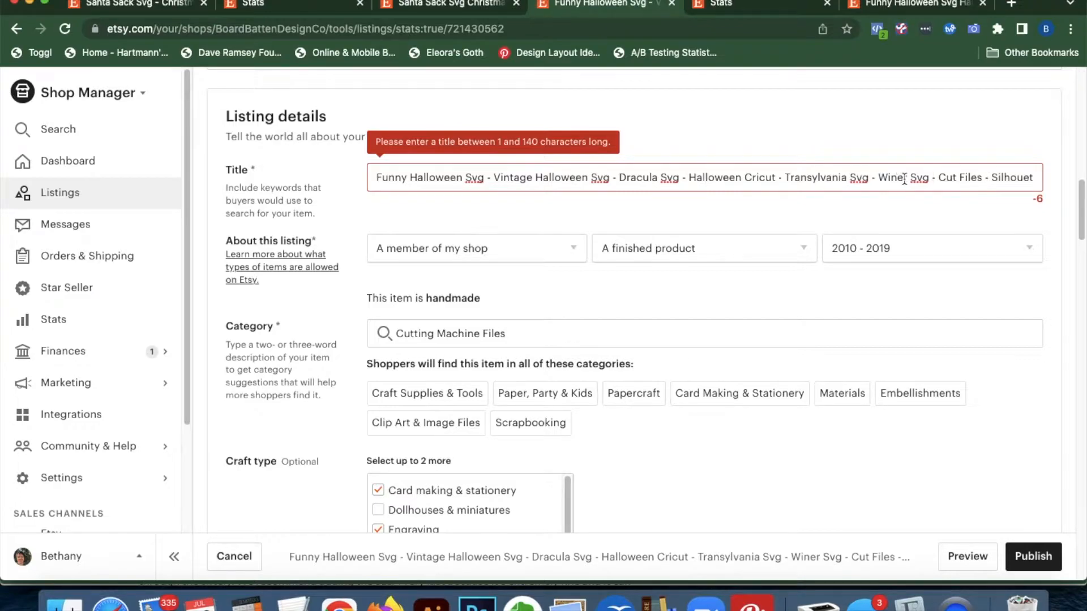
pyautogui.write('y')
pyautogui.moveTo(988, 178); pyautogui.dragTo(943, 177)
pyautogui.write('Transylvania')
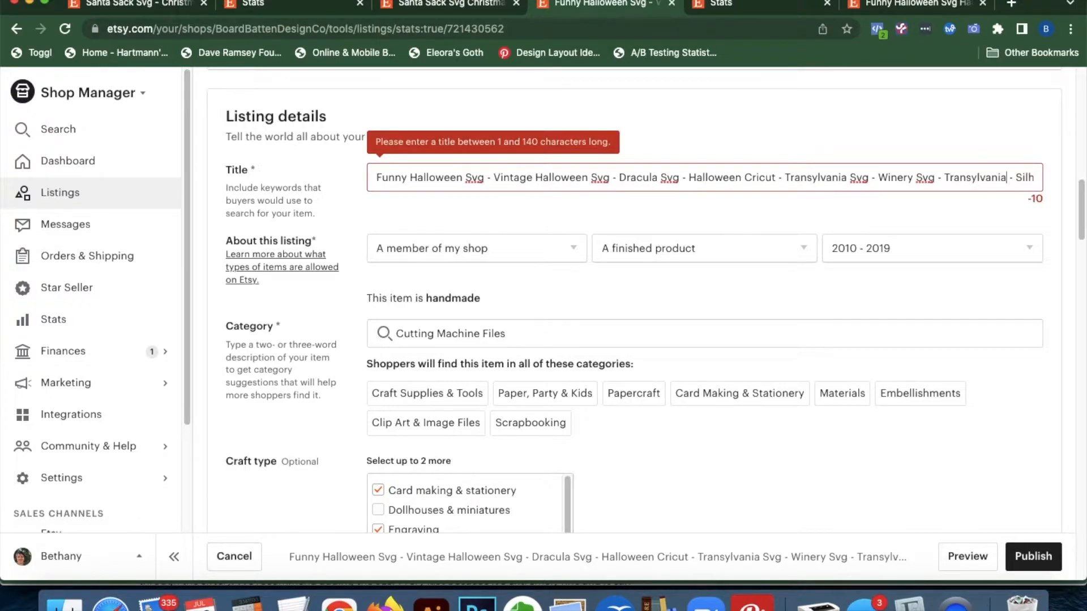
pyautogui.write(' Winery')
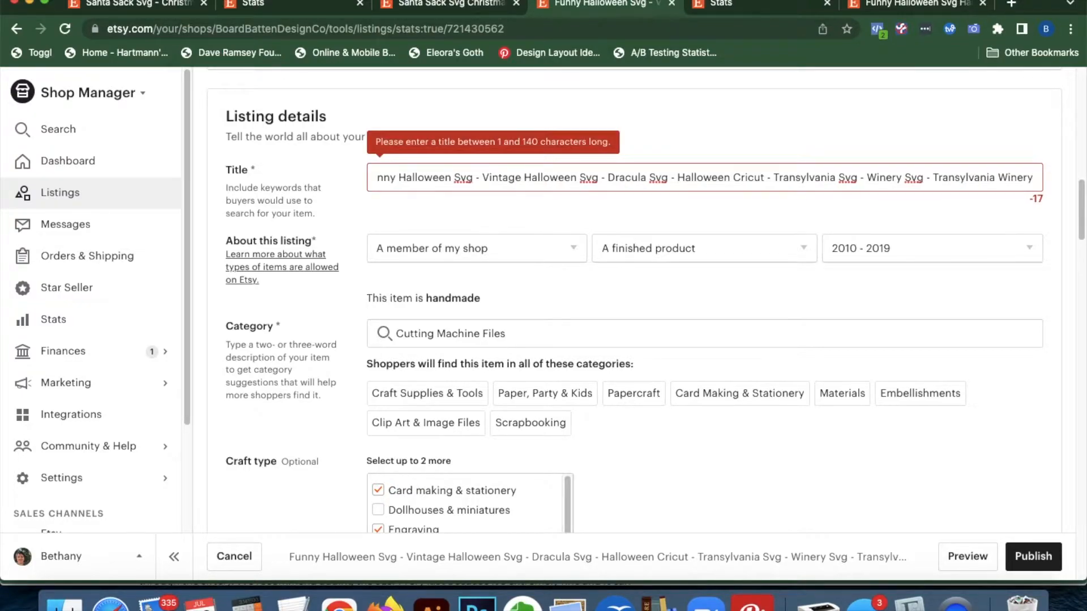
pyautogui.press('Down')
pyautogui.moveTo(903, 186); pyautogui.dragTo(1050, 182)
pyautogui.press('BackSpace')
pyautogui.press('BackSpace')
pyautogui.press('BackSpace')
pyautogui.press('BackSpace')
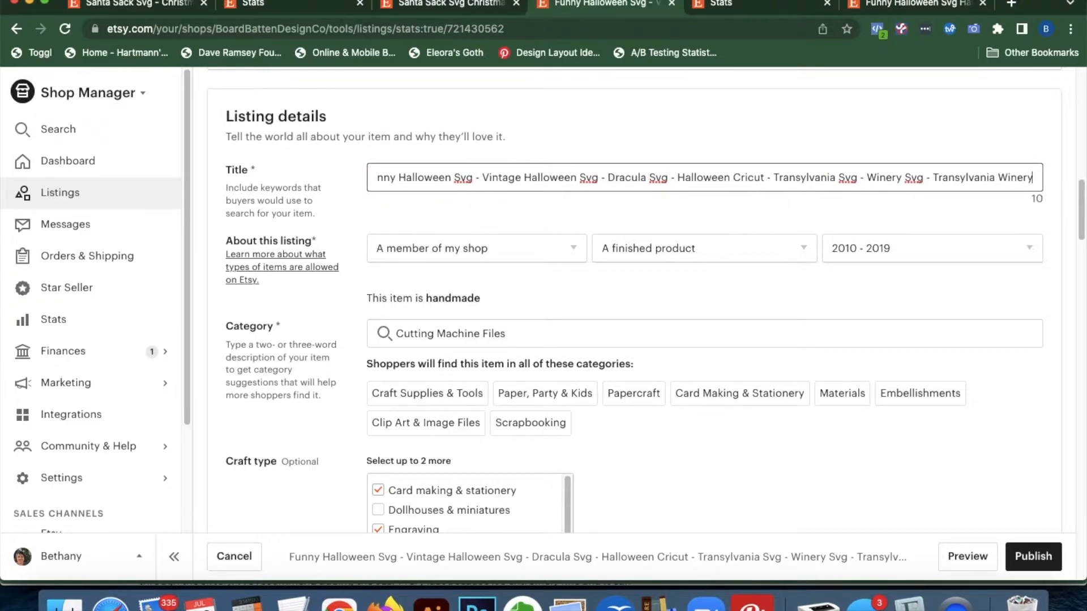
pyautogui.click(736, 5)
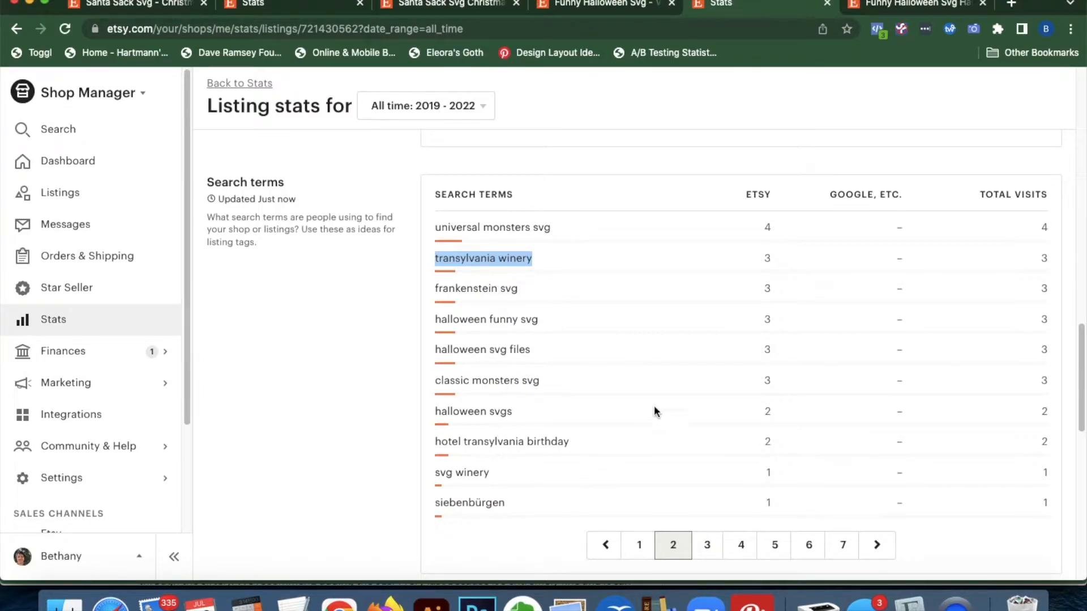
# Append 'Eps Dxf Png' to the end of the title, then remove 'Eps'
pyautogui.click(625, 9)
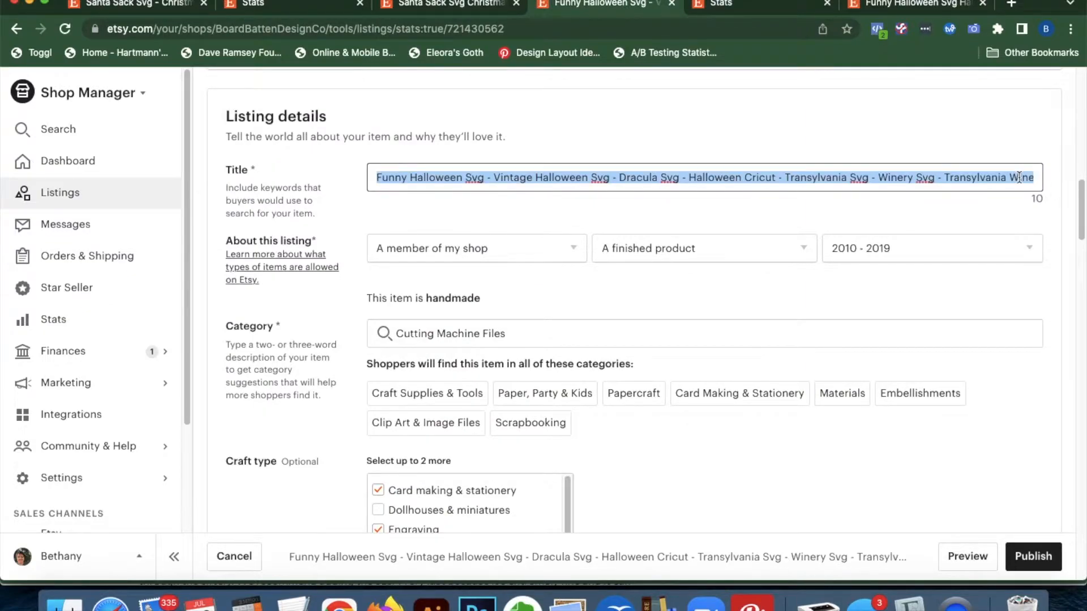
pyautogui.click(1035, 180)
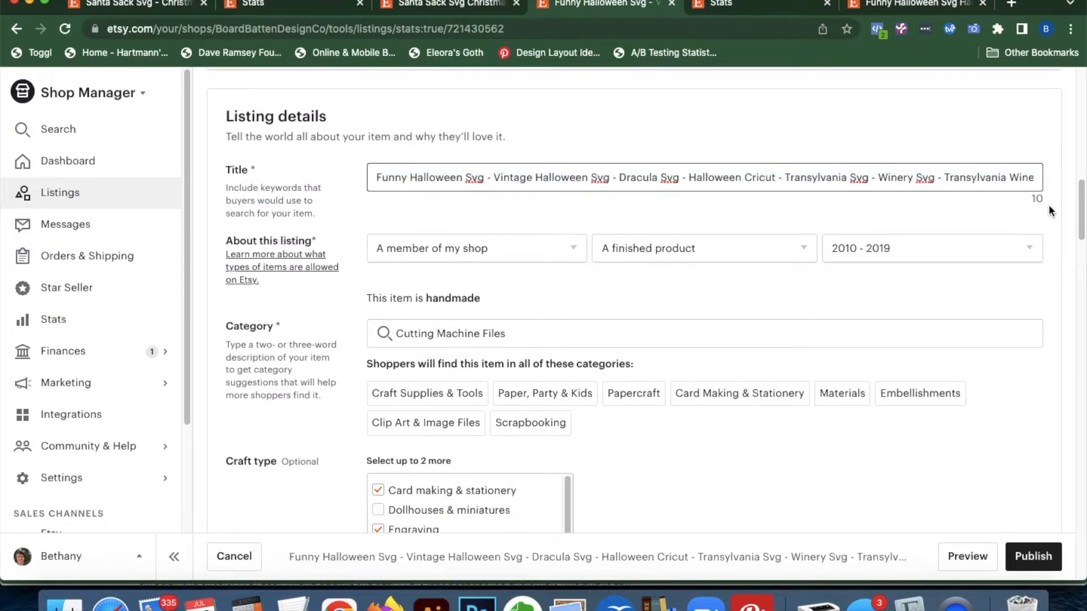
pyautogui.click(1034, 176)
pyautogui.click(1033, 173)
pyautogui.press('Right')
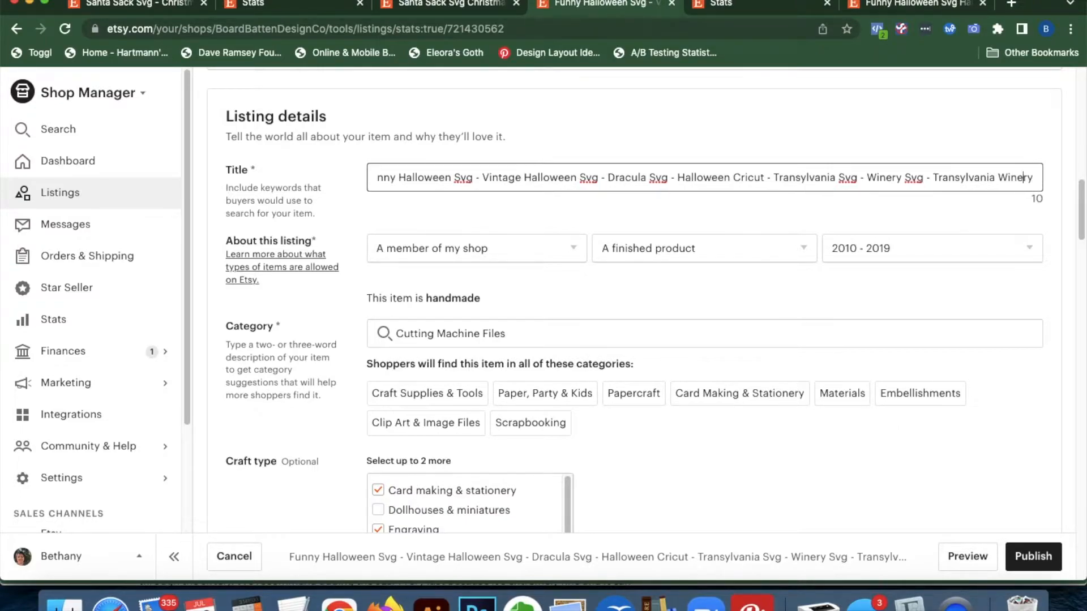
pyautogui.write('Eps Dxf ')
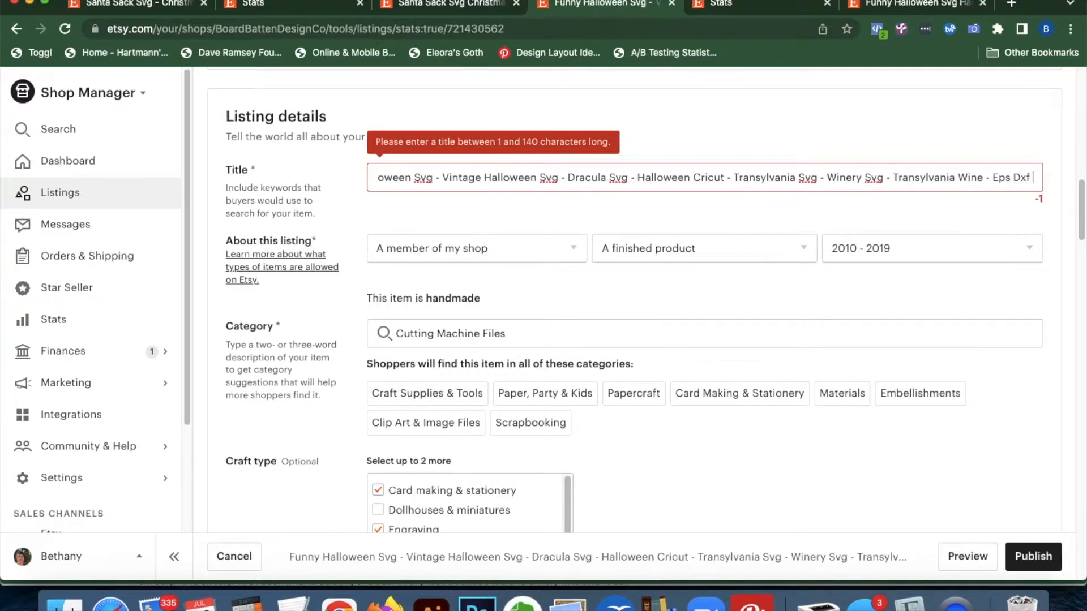
pyautogui.write('Png')
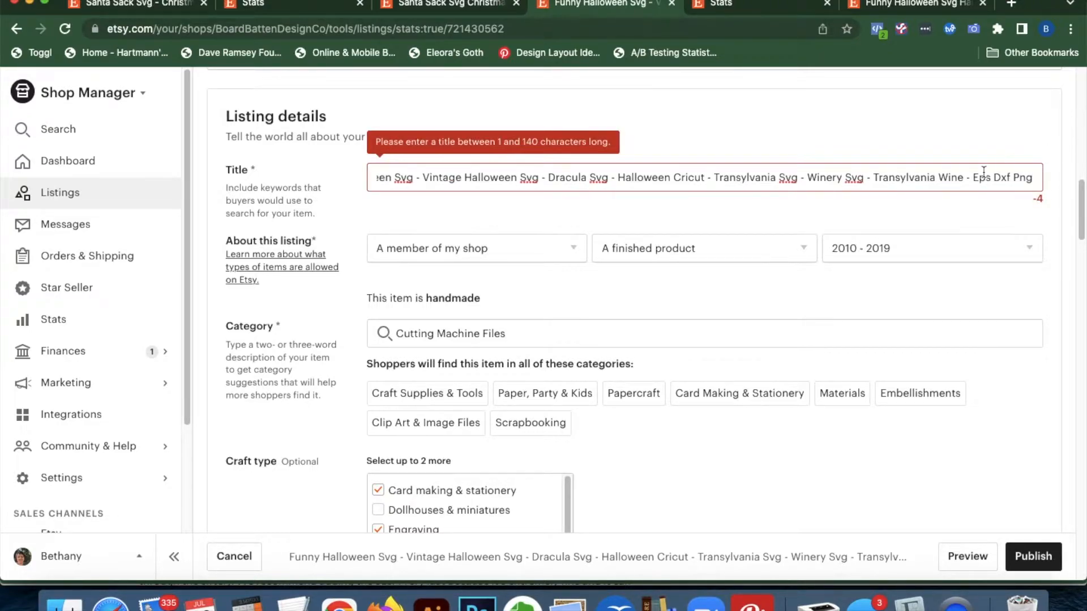
pyautogui.moveTo(993, 176); pyautogui.dragTo(973, 180)
pyautogui.press('BackSpace')
# Trim the leftover 'ry' so the title ends 'Transylvania Wine - Dxf Png', then select the whole title
pyautogui.click(1027, 177)
pyautogui.click(1037, 178)
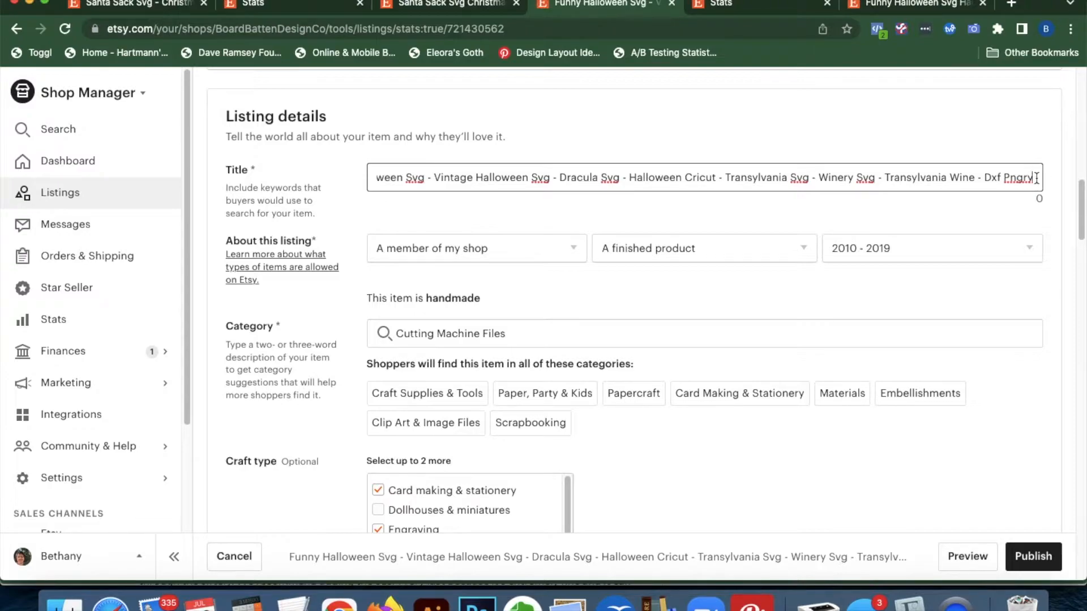
pyautogui.press('BackSpace')
pyautogui.press('BackSpace')
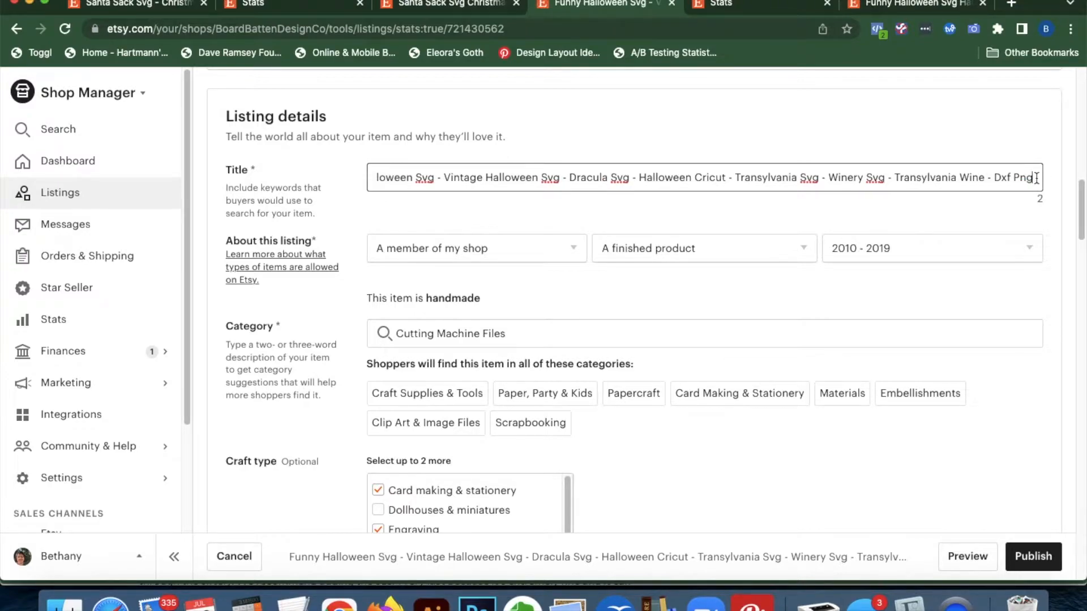
pyautogui.moveTo(604, 178); pyautogui.dragTo(351, 176)
pyautogui.click(536, 180)
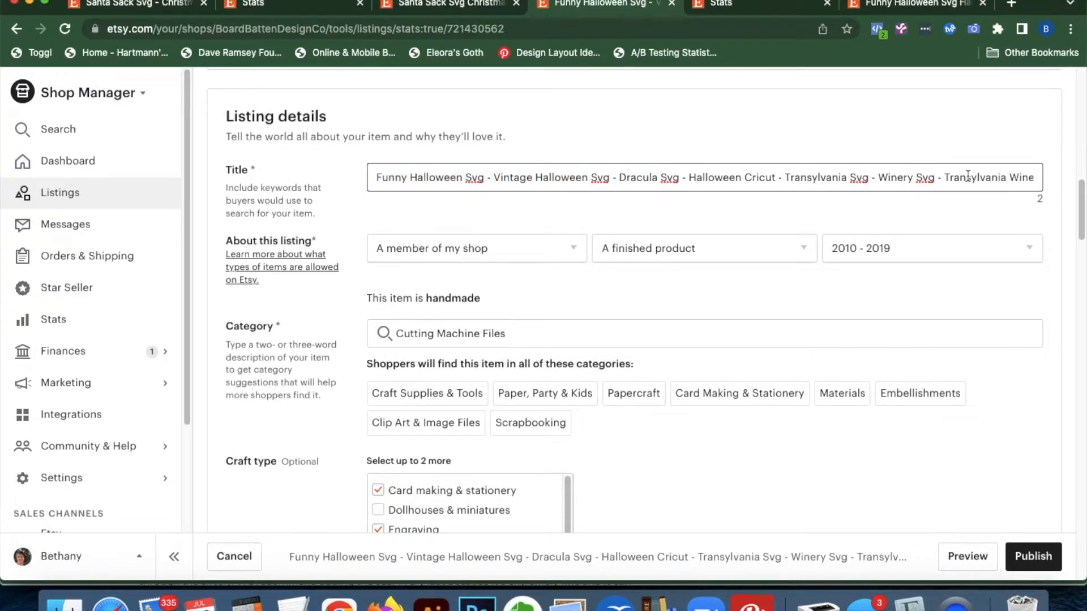
pyautogui.click(666, 174)
pyautogui.tripleClick(666, 174)
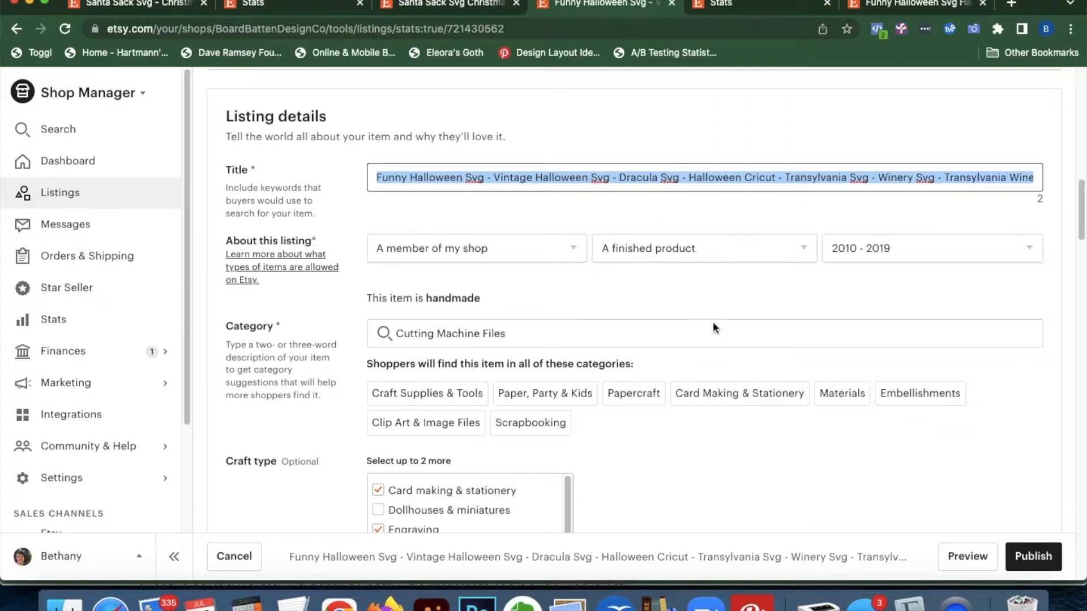
# Paste the revised title as a new description line after the 'DIGITAL FILE only' notice
pyautogui.scroll(-10, 723, 470)
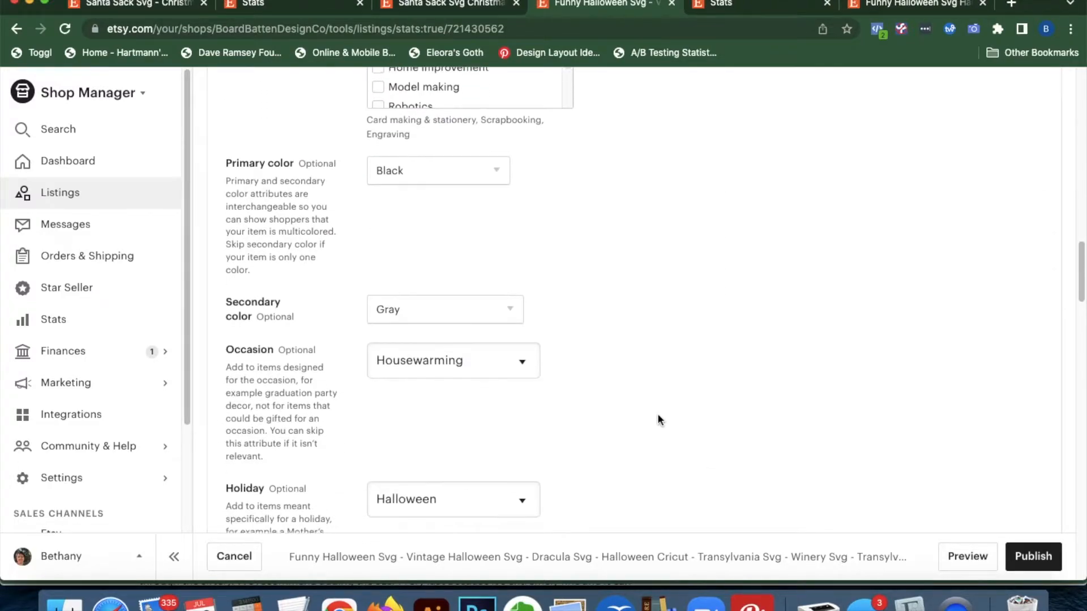
pyautogui.scroll(-5, 658, 413)
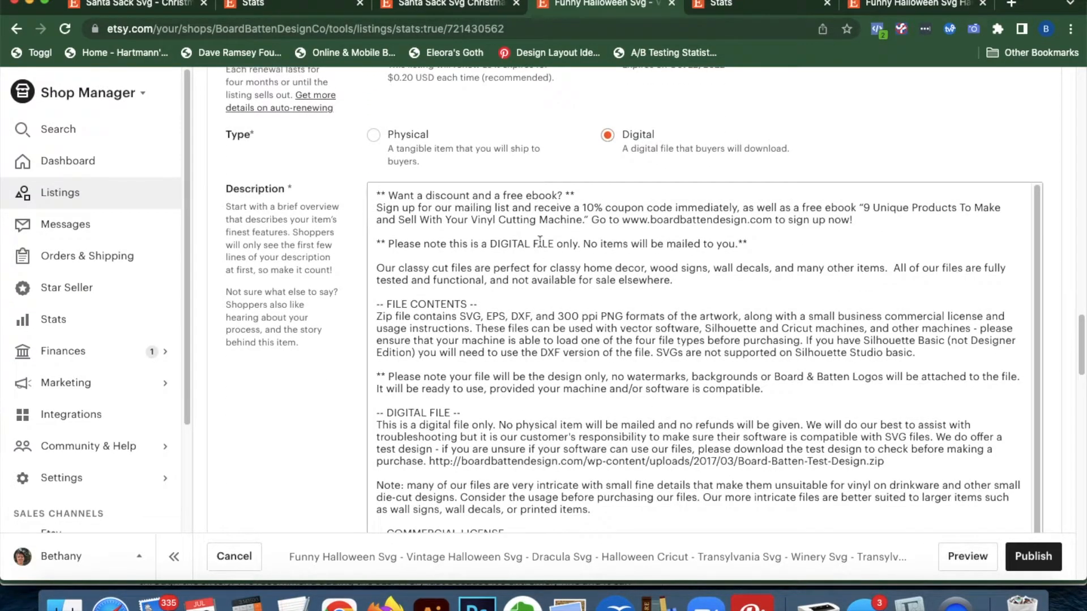
pyautogui.click(919, 221)
pyautogui.click(844, 247)
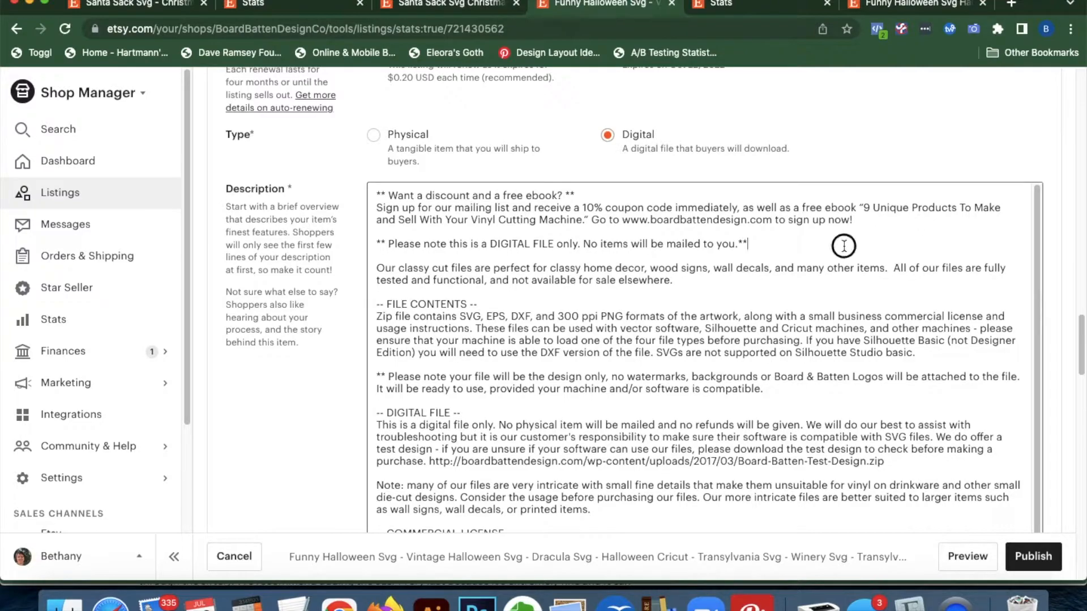
pyautogui.press('Return')
pyautogui.press('Return')
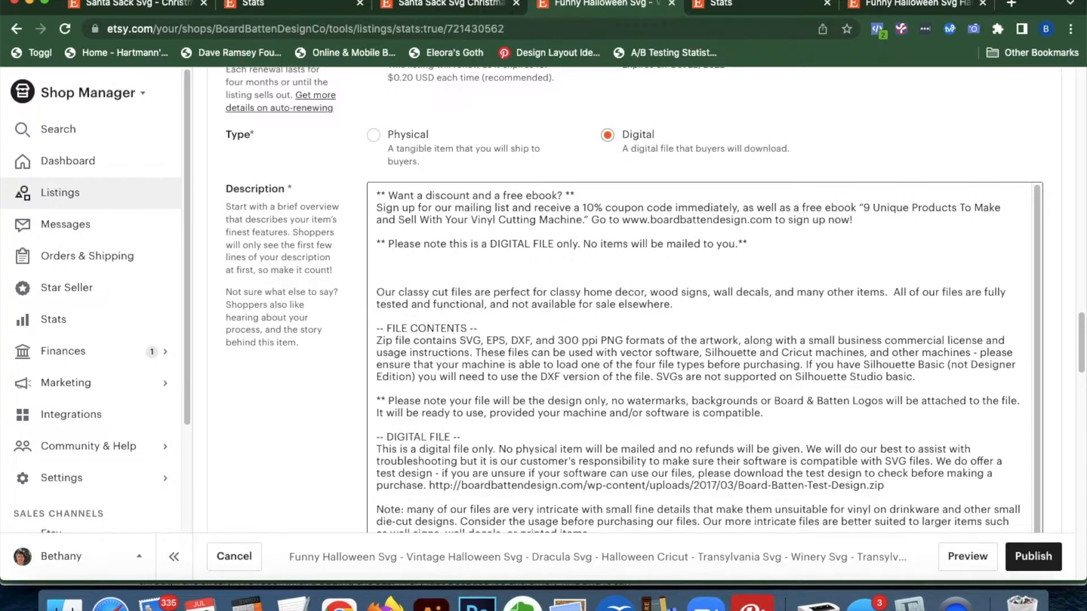
pyautogui.write('Funny Halloween Svg - Vintage Halloween Svg - Dracula Svg - Halloween Cricut - Transylvania Svg - Winery Svg - Transylvania Wine - Dxf Png')
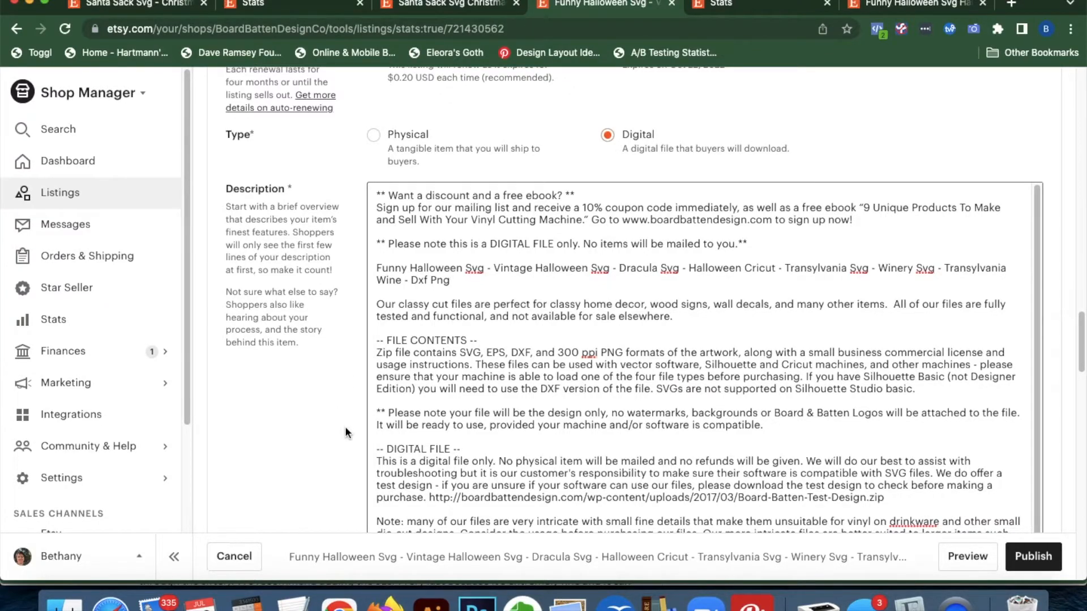
pyautogui.scroll(-10, 344, 426)
pyautogui.scroll(-2, 345, 426)
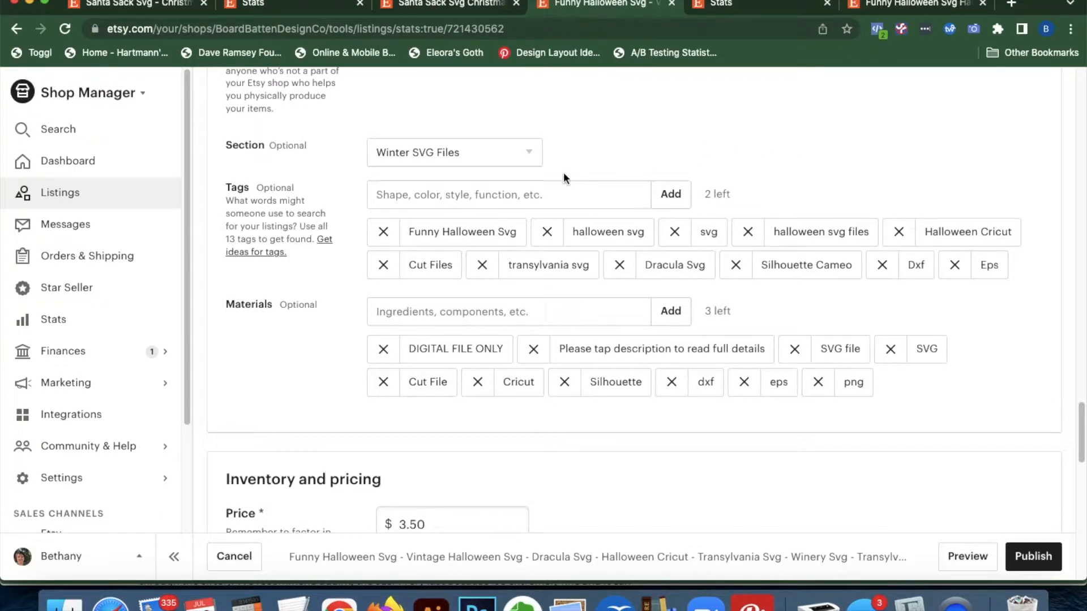
# Remove the Cut Files, Silhouette Cameo and Eps tags, then view the search-terms stats
pyautogui.click(383, 265)
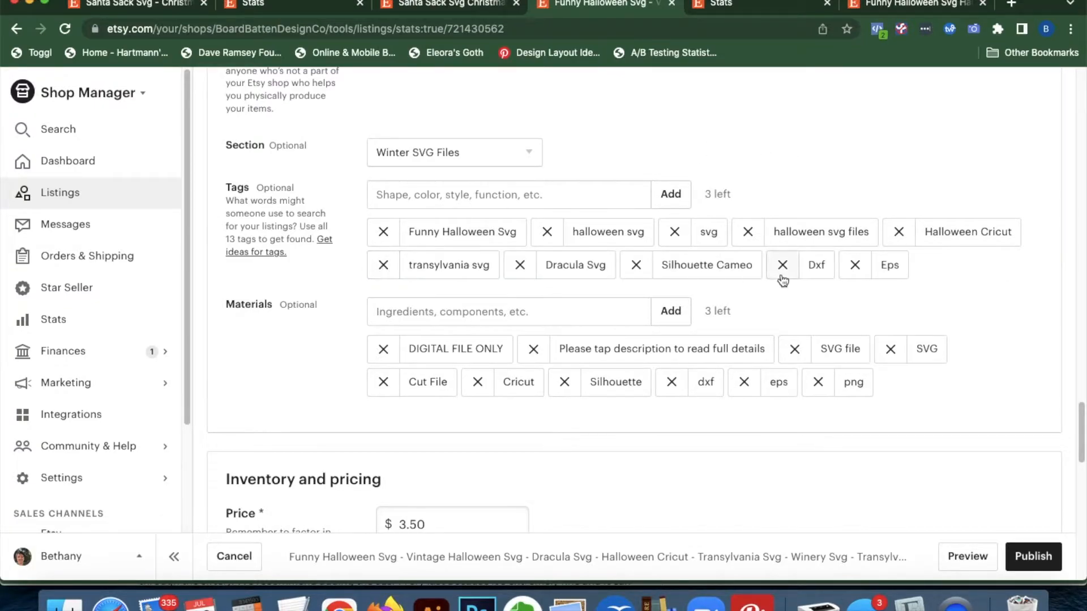
pyautogui.click(636, 266)
pyautogui.click(708, 266)
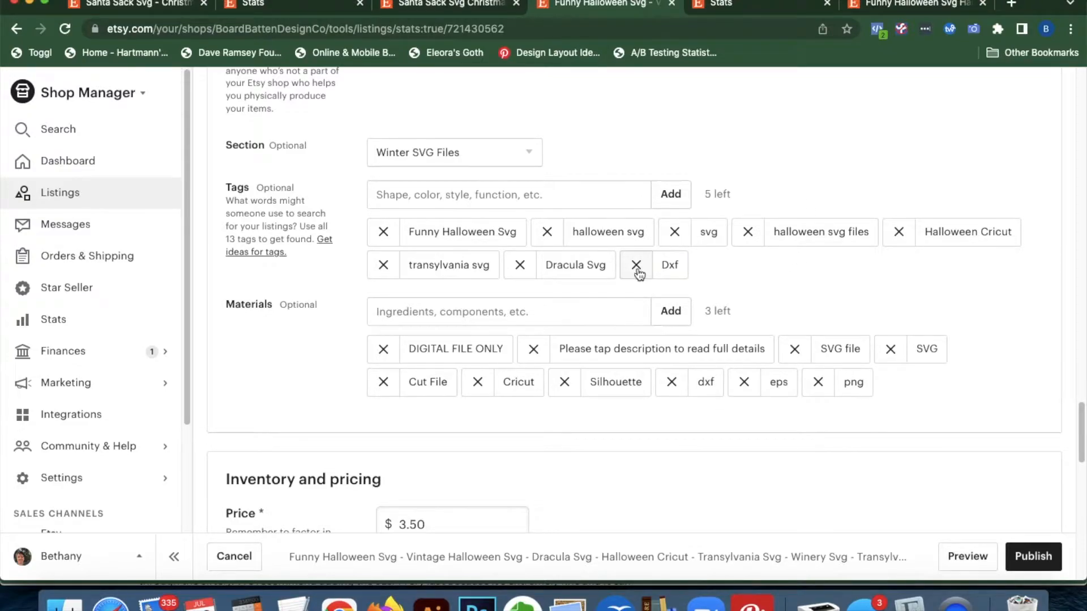
pyautogui.click(732, 6)
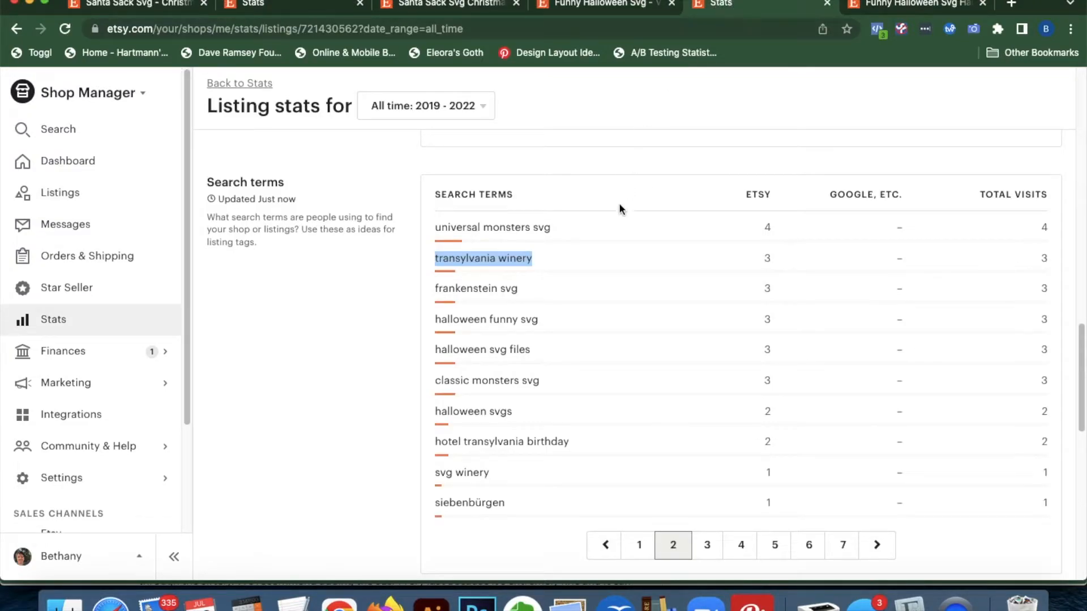
# Add 'vintage' as a tag after checking the first page of search terms
pyautogui.click(638, 545)
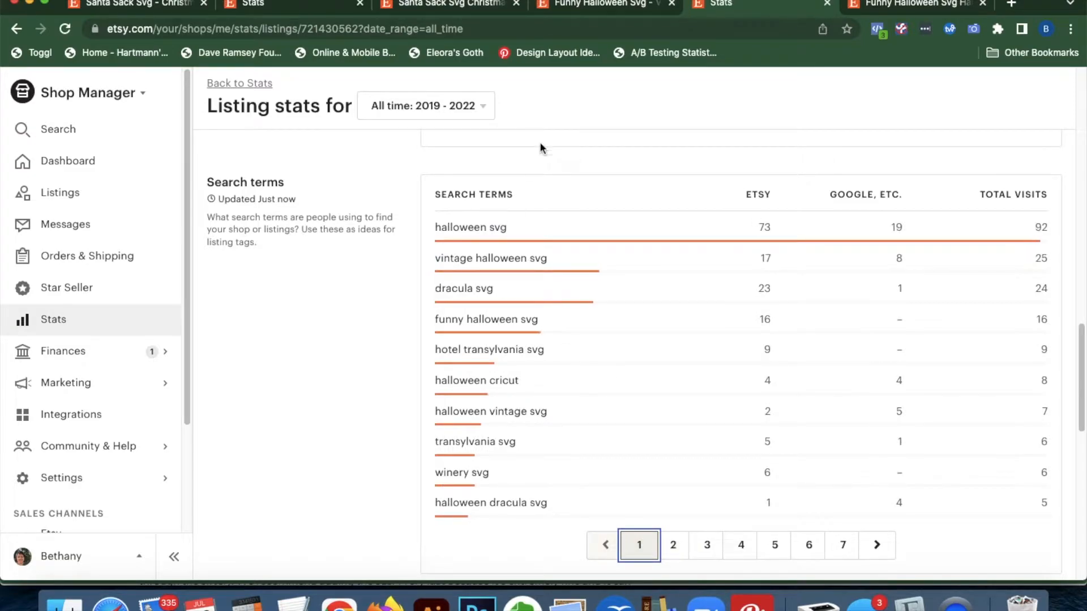
pyautogui.click(608, 6)
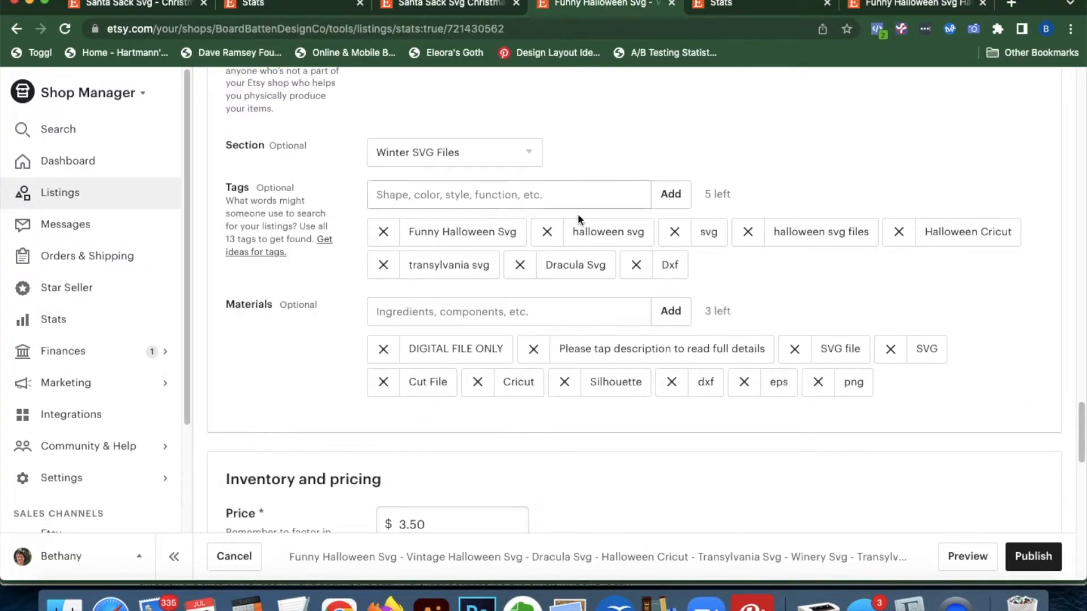
pyautogui.click(716, 12)
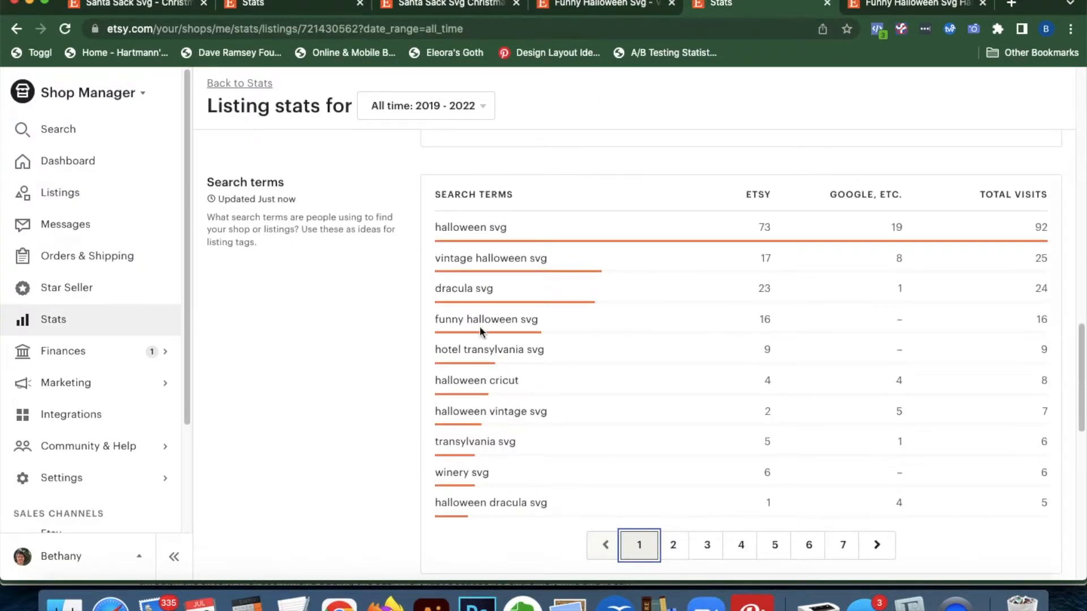
pyautogui.click(595, 6)
pyautogui.click(528, 190)
pyautogui.write('vinta')
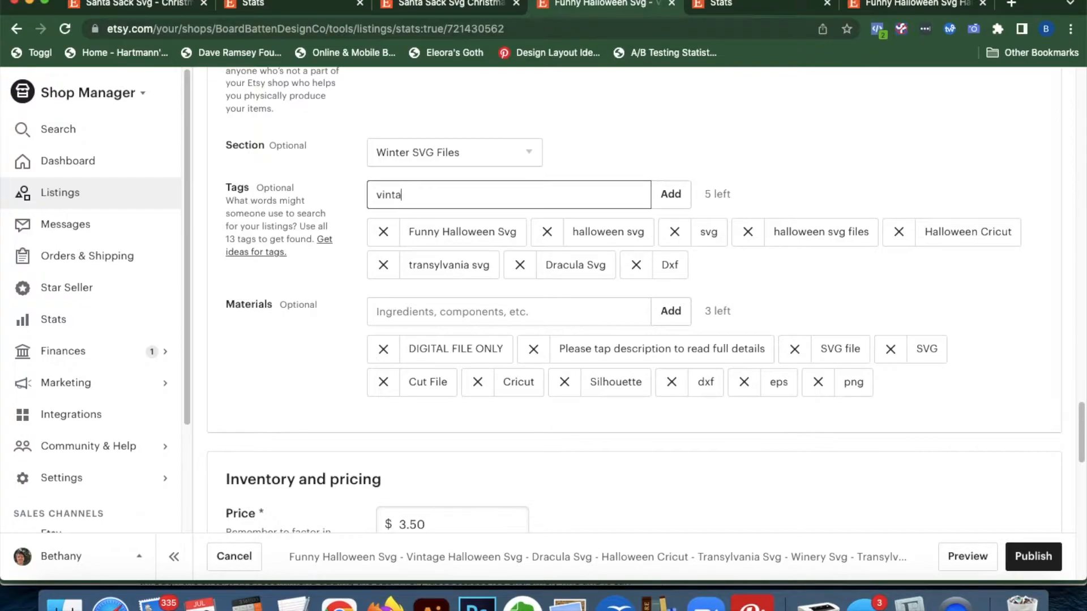
pyautogui.write('b')
pyautogui.press('BackSpace')
pyautogui.write('ge')
pyautogui.press('Return')
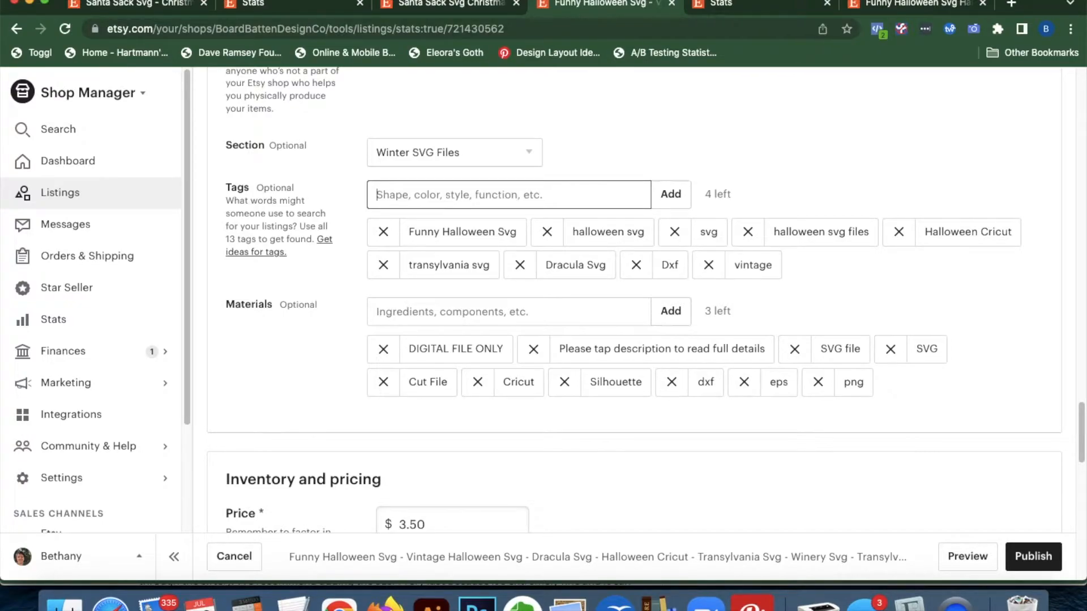
# Compare the tags against the top search terms, then add 'winery svg' as a tag
pyautogui.click(777, 6)
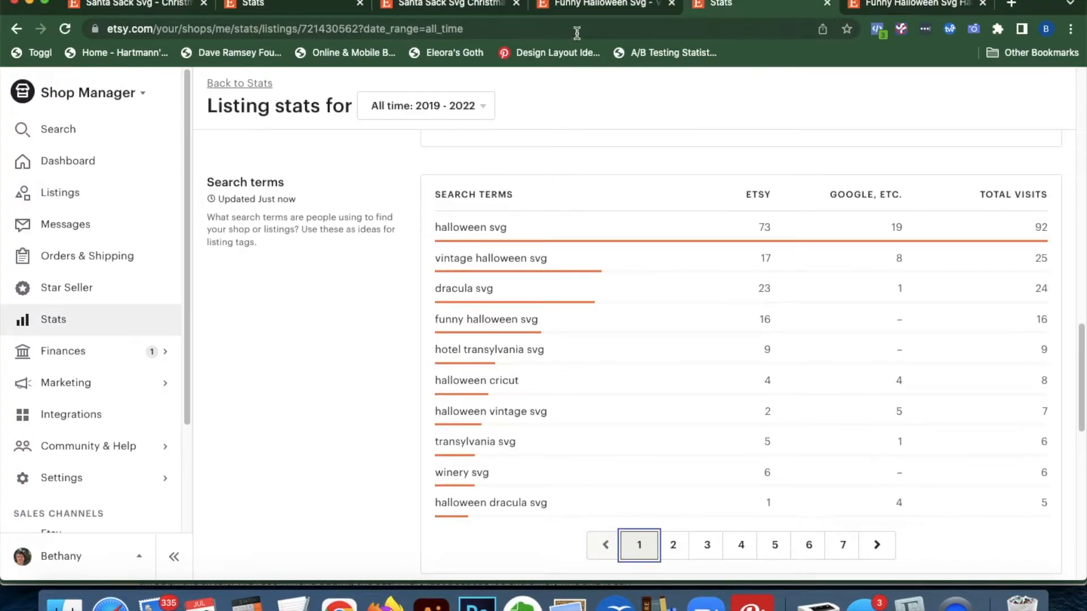
pyautogui.click(586, 7)
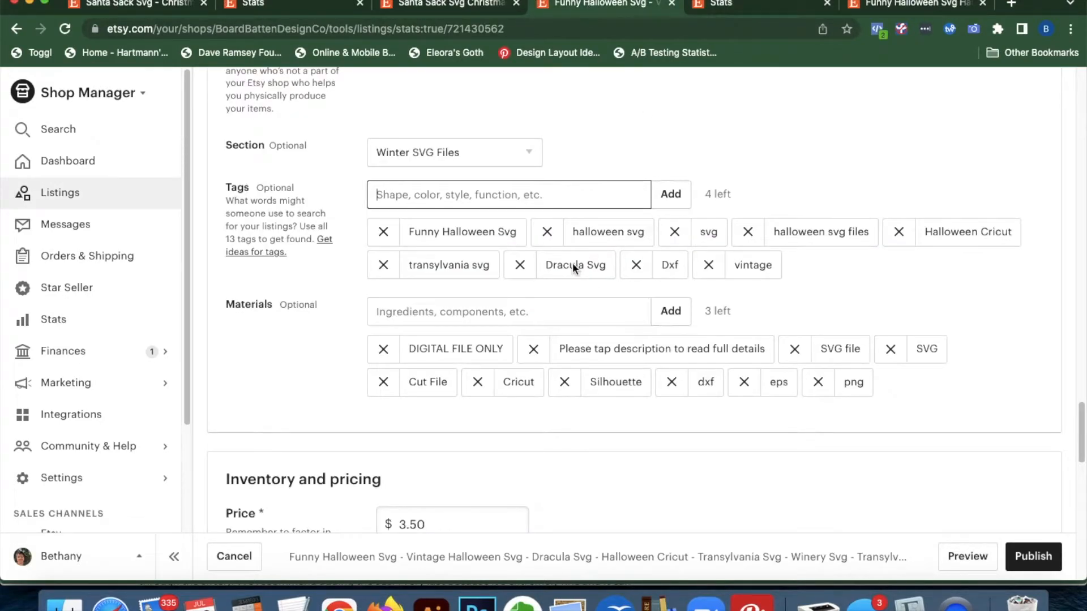
pyautogui.click(726, 6)
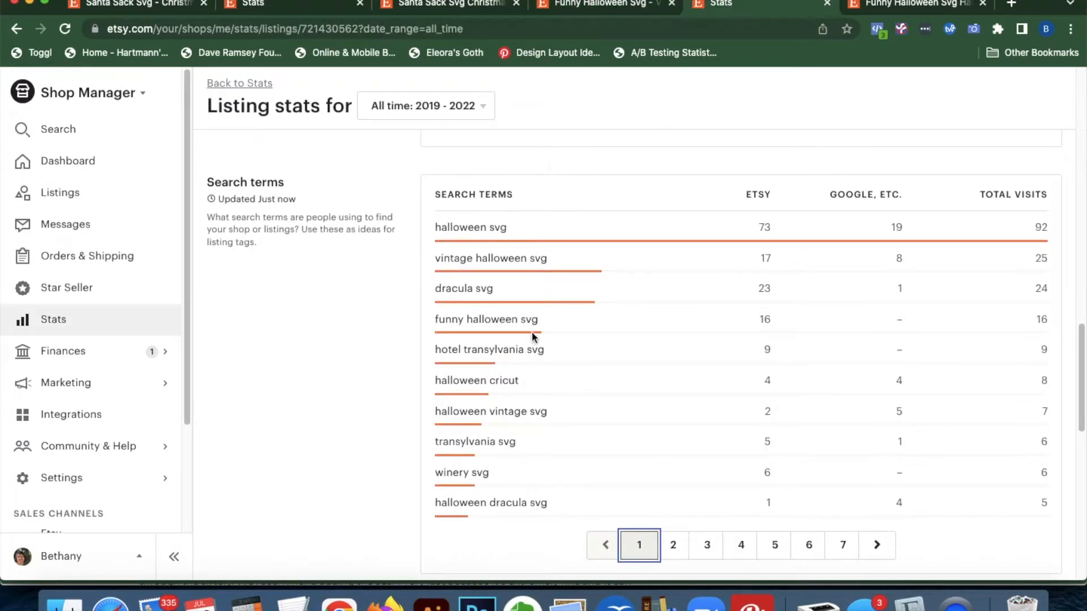
pyautogui.click(563, 7)
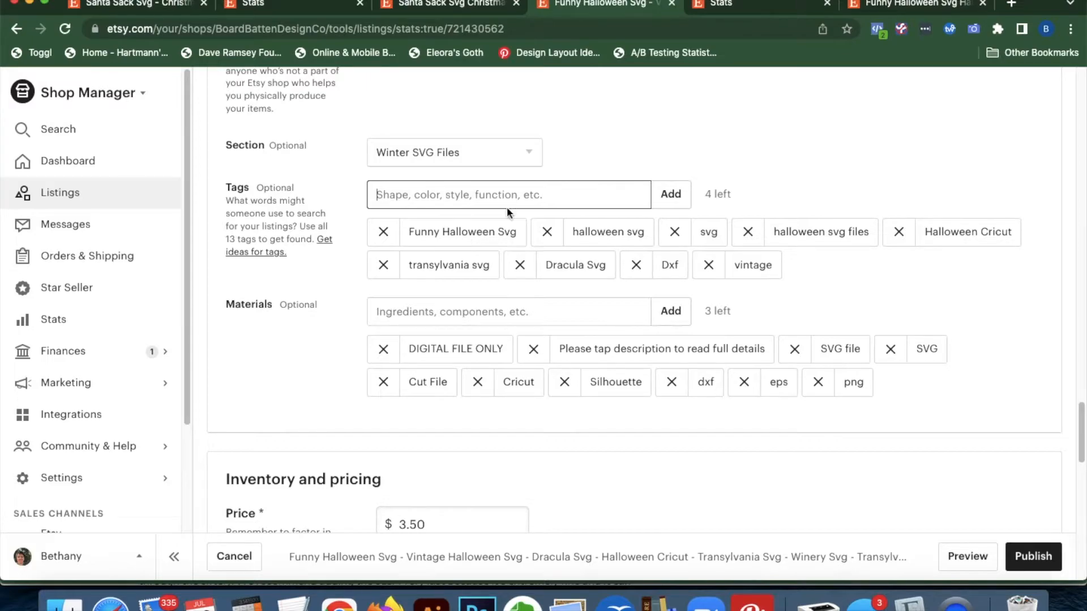
pyautogui.click(745, 8)
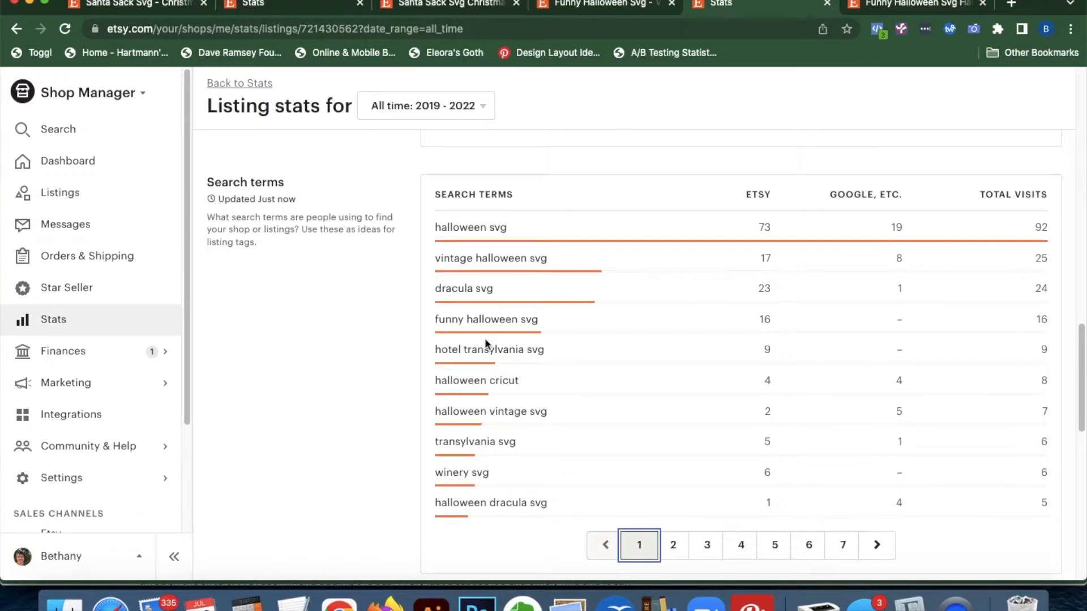
pyautogui.click(572, 11)
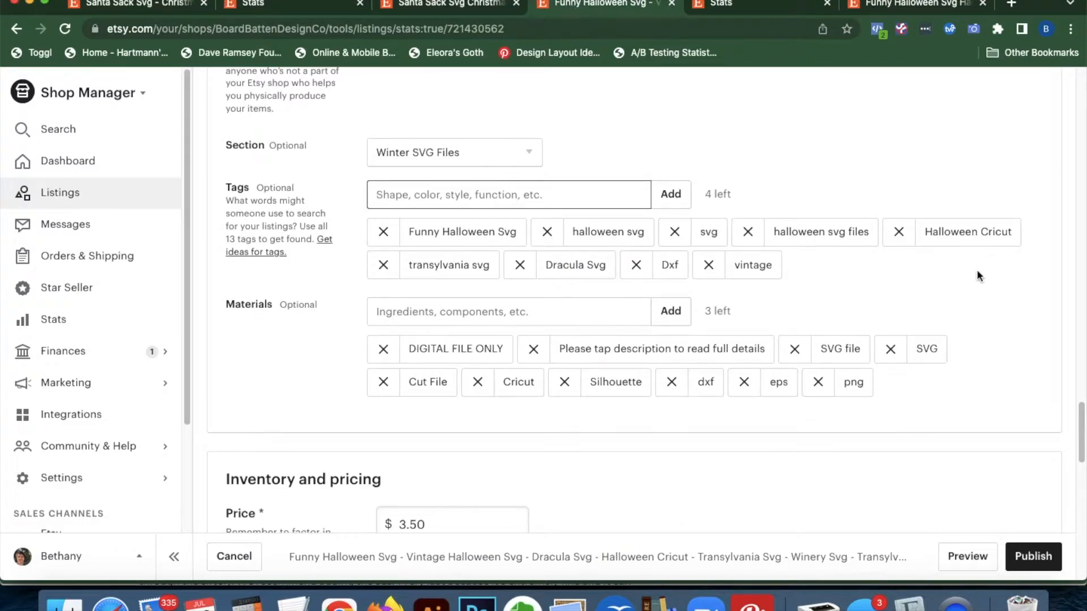
pyautogui.click(761, 12)
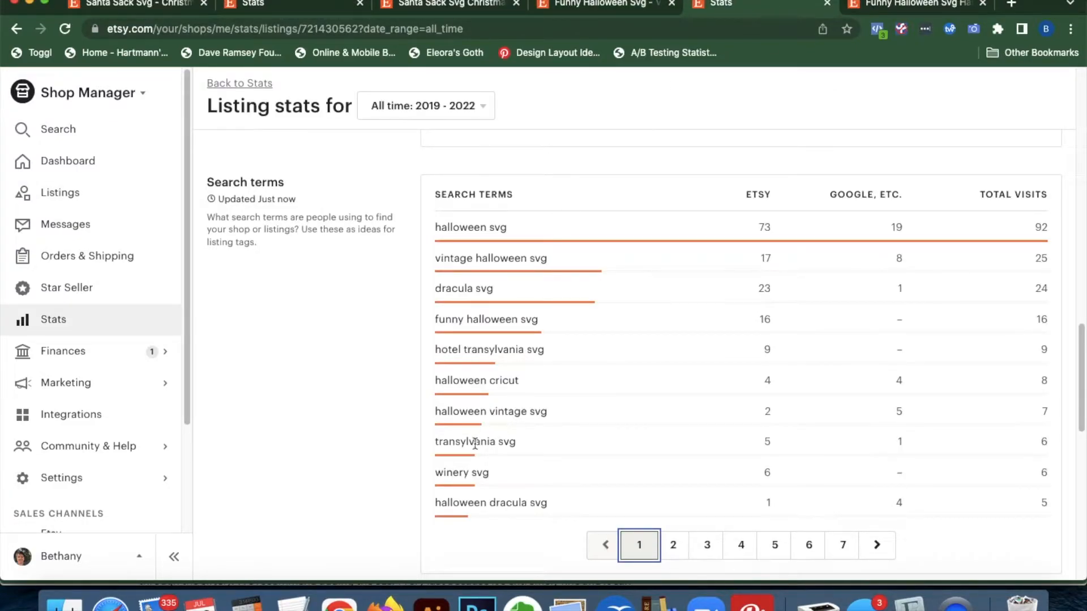
pyautogui.click(607, 7)
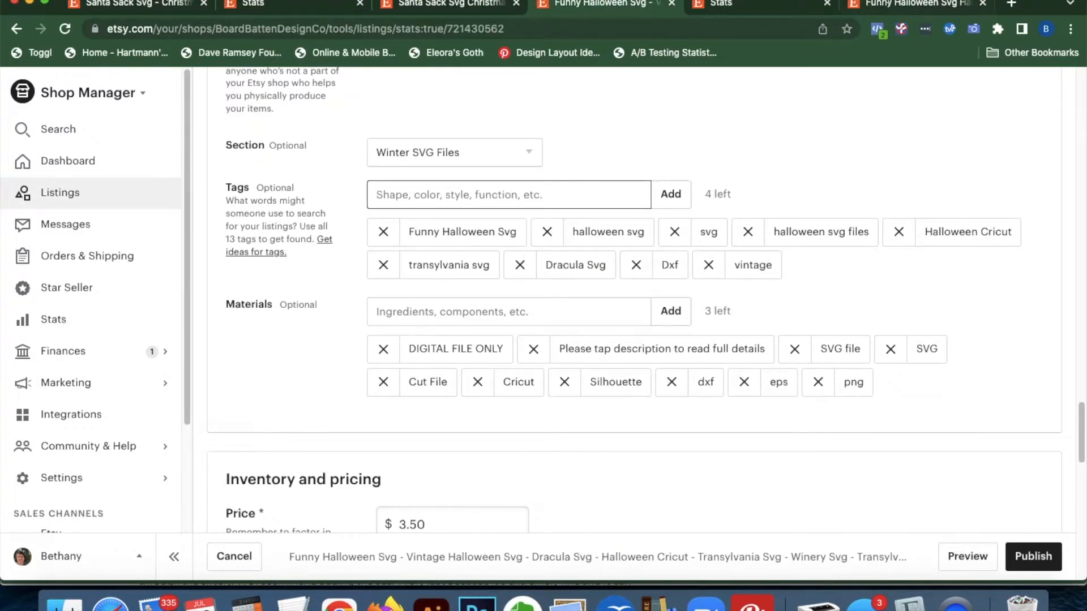
pyautogui.click(760, 5)
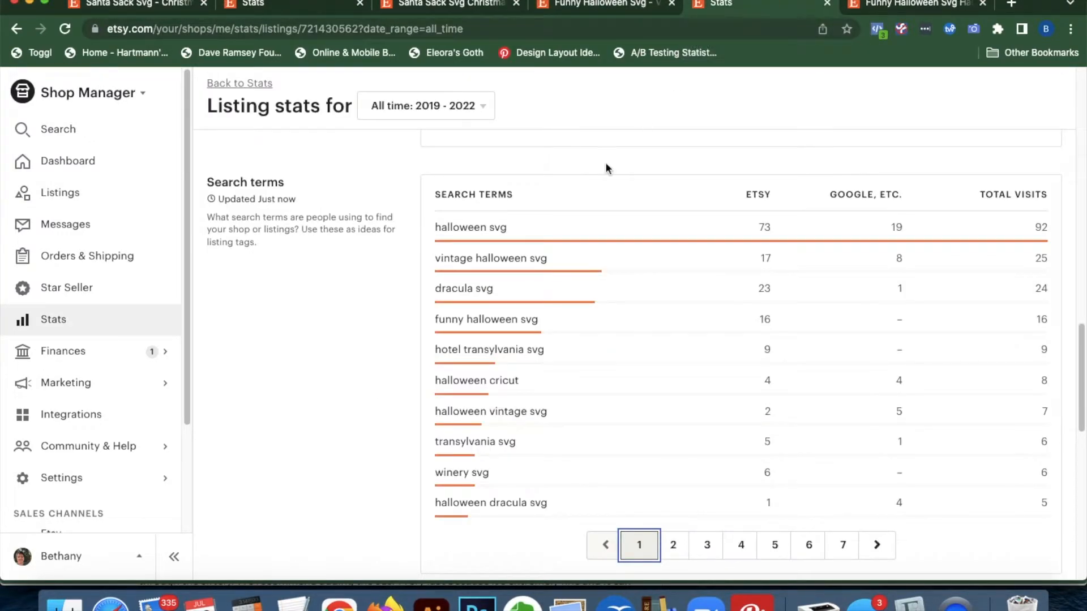
pyautogui.click(573, 8)
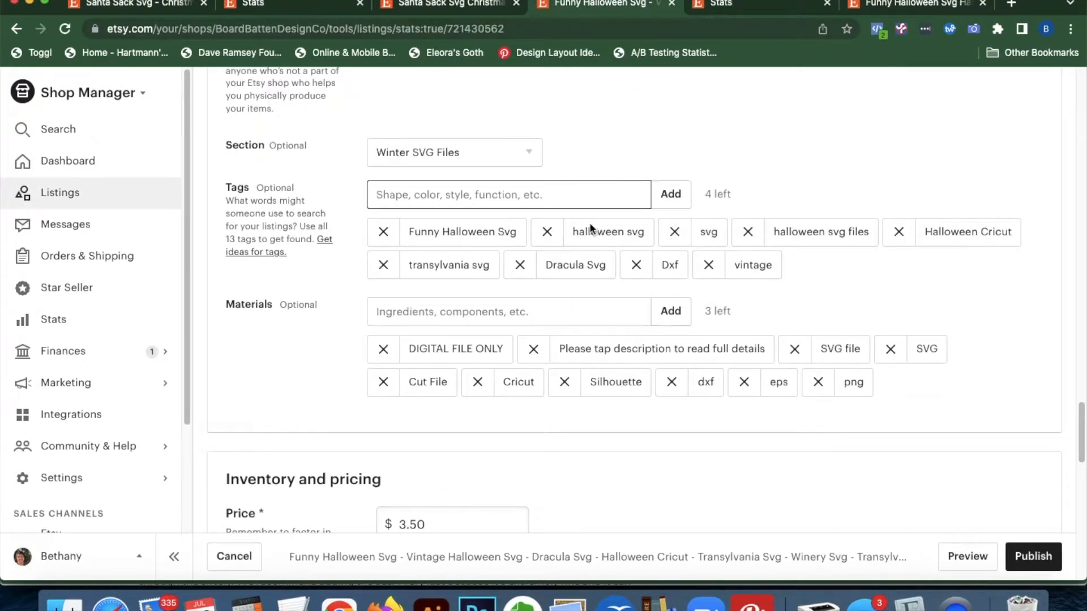
pyautogui.click(561, 195)
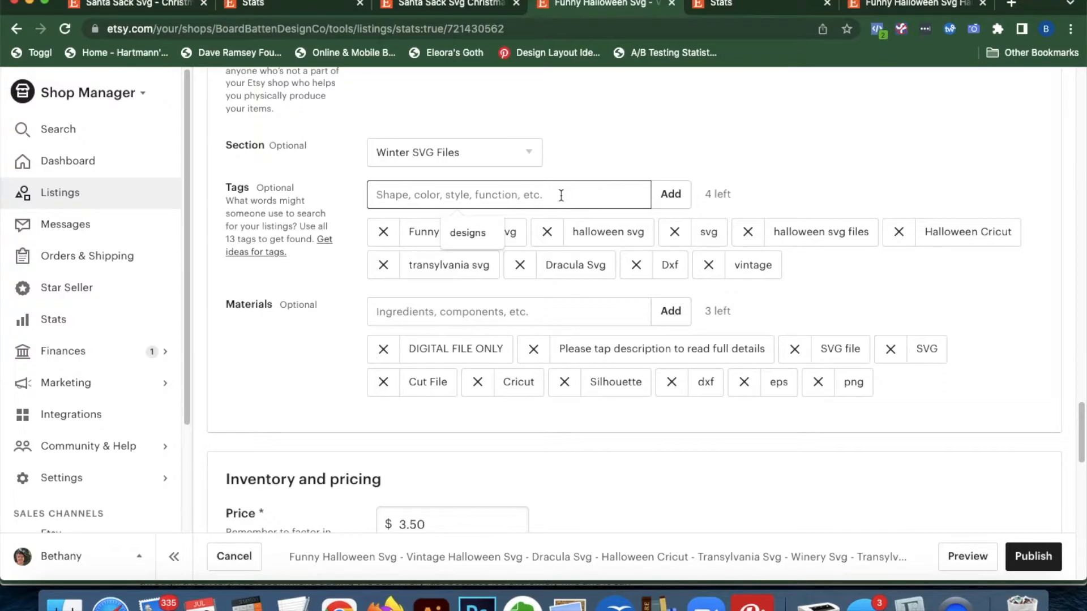
pyautogui.write('winer')
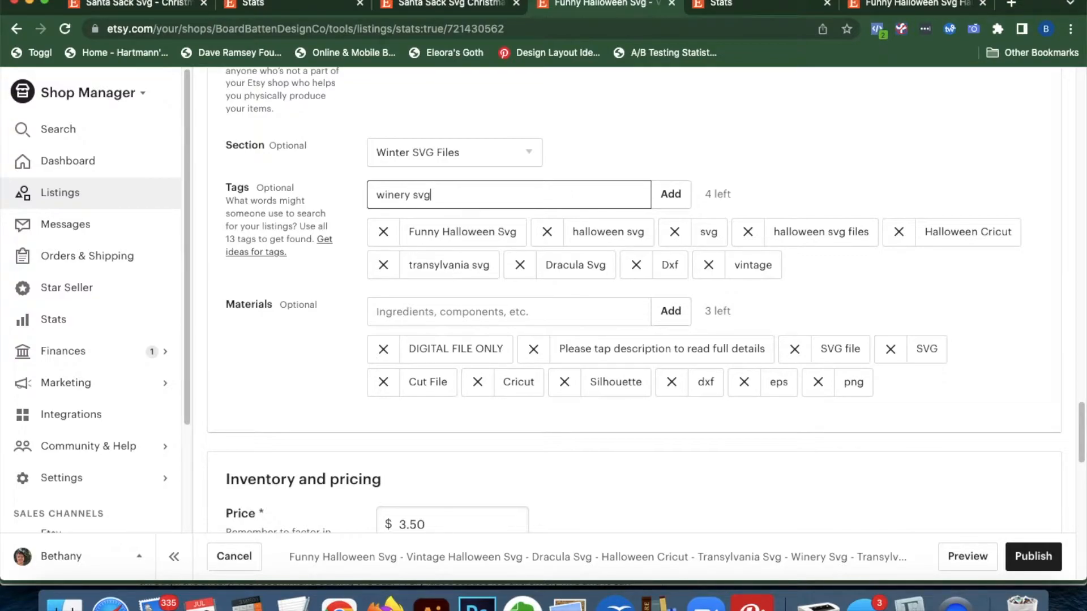
pyautogui.write('y svg')
pyautogui.press('Return')
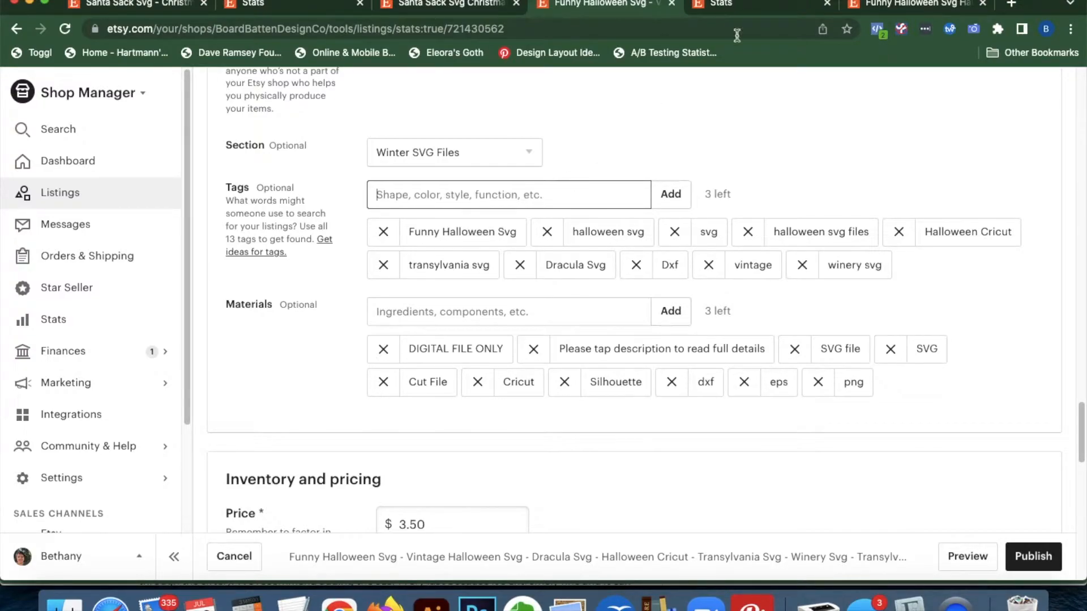
# Review both pages of search-term stats and add 'transylvania winery' as a tag
pyautogui.click(756, 6)
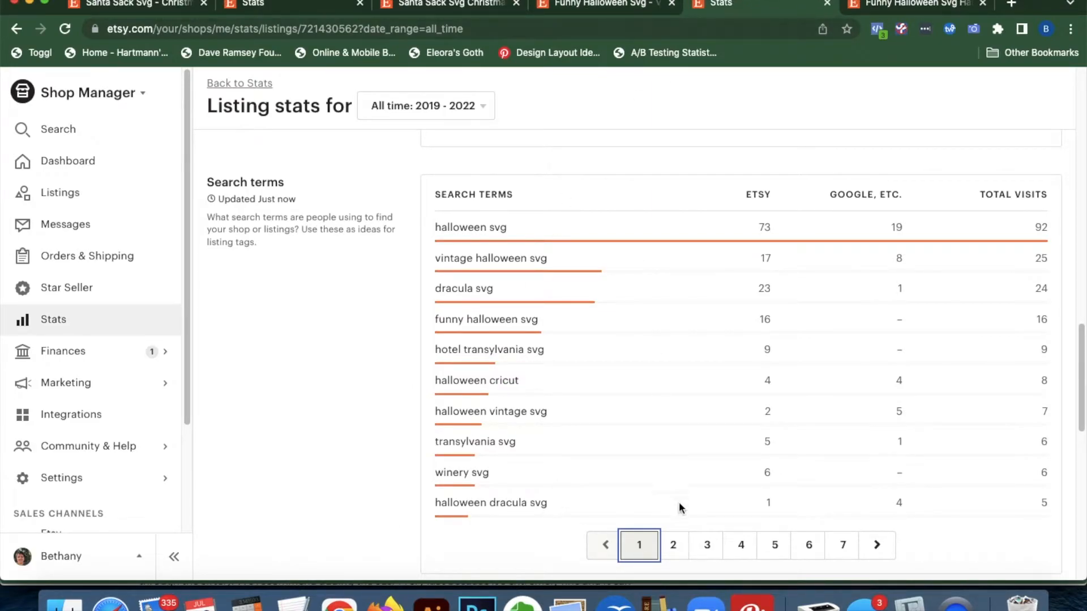
pyautogui.click(596, 5)
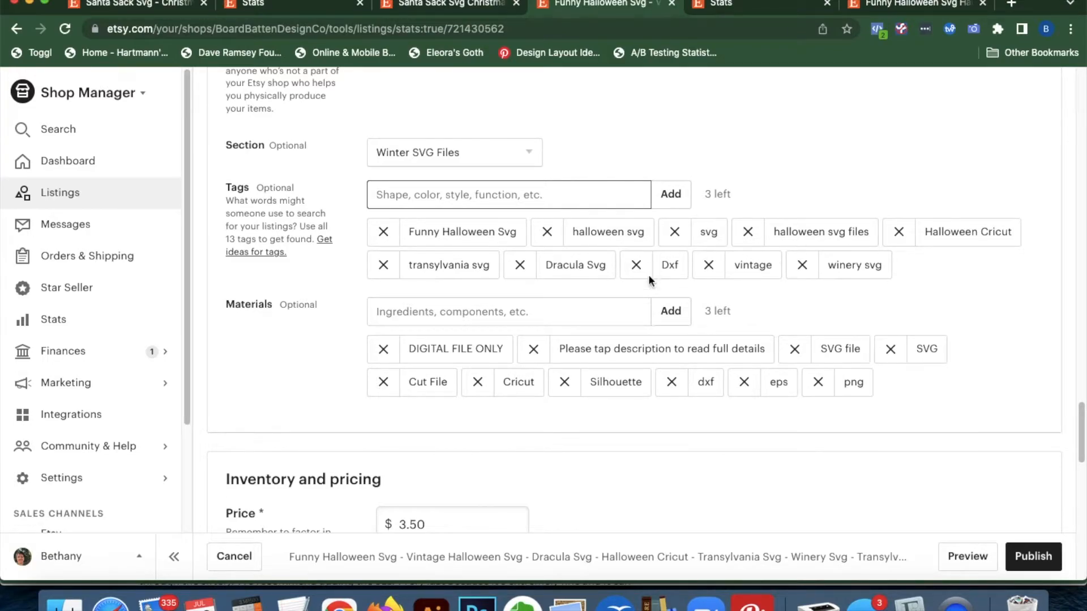
pyautogui.click(708, 15)
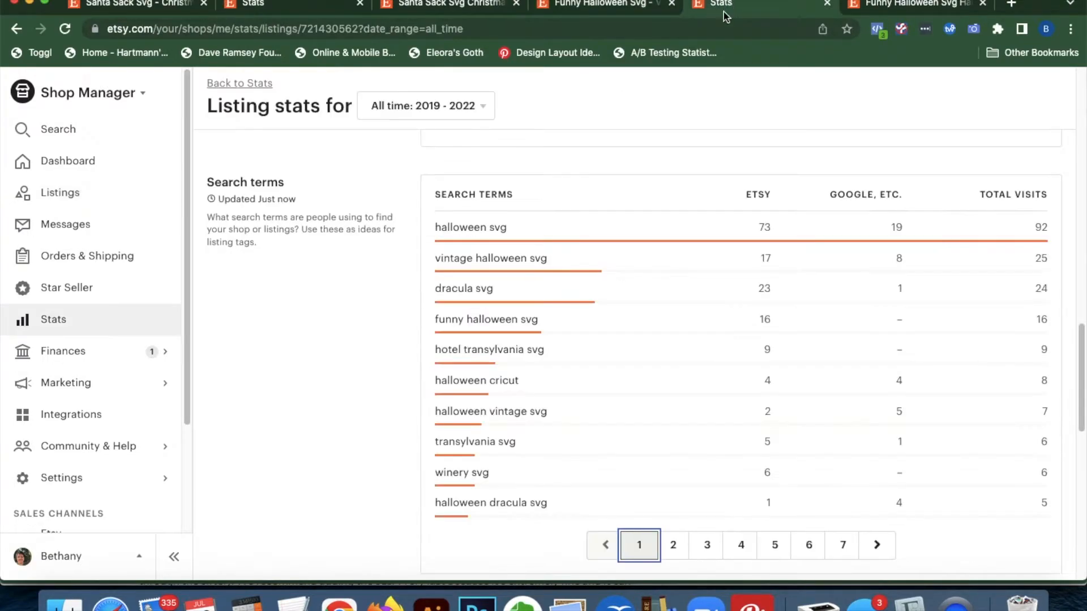
pyautogui.click(672, 545)
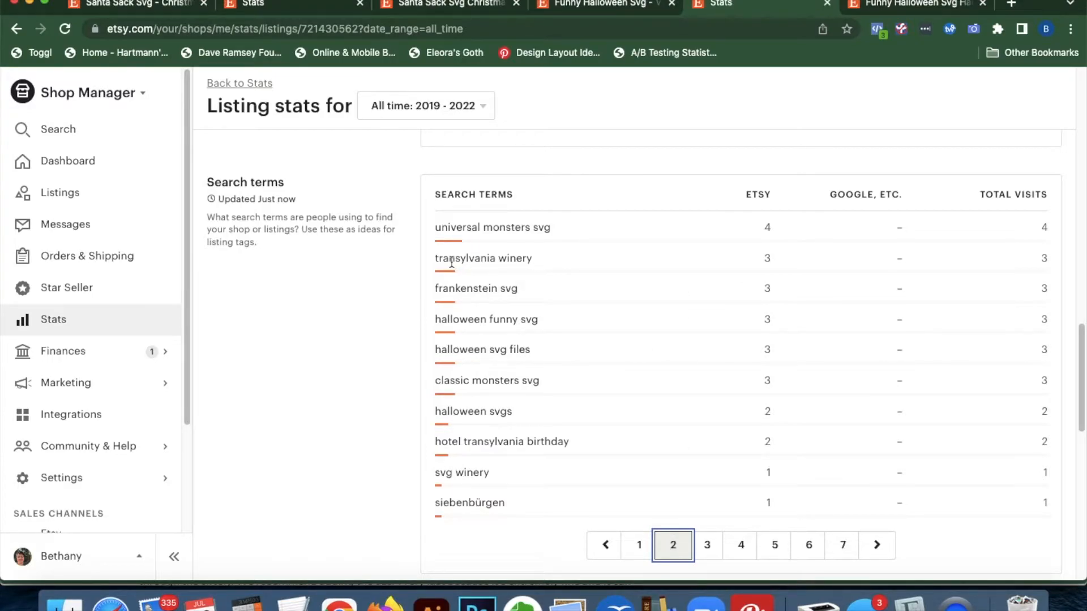
pyautogui.click(600, 5)
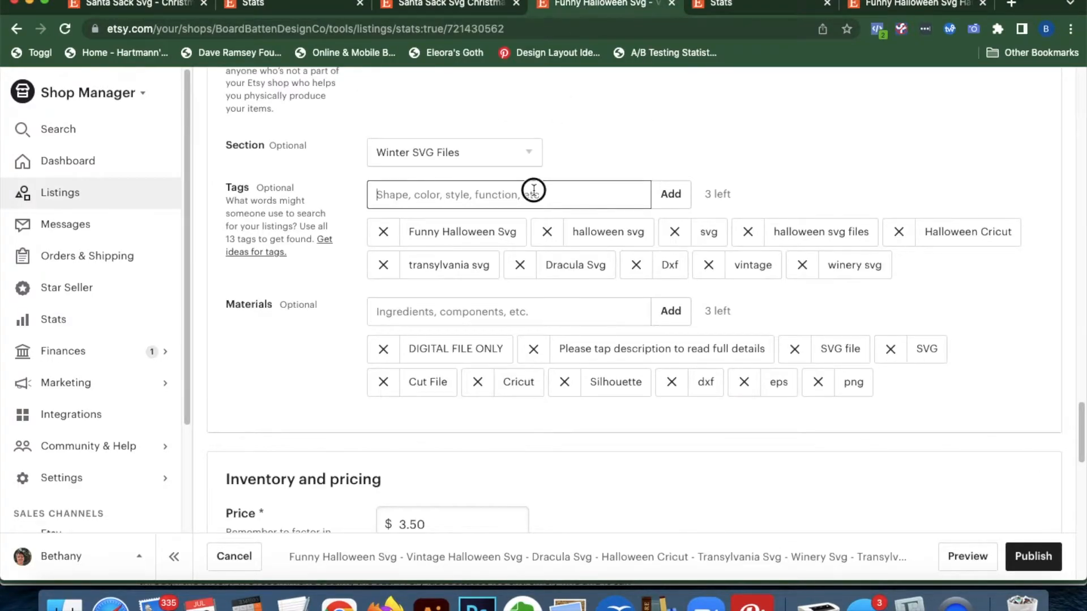
pyautogui.write('transylvania winery')
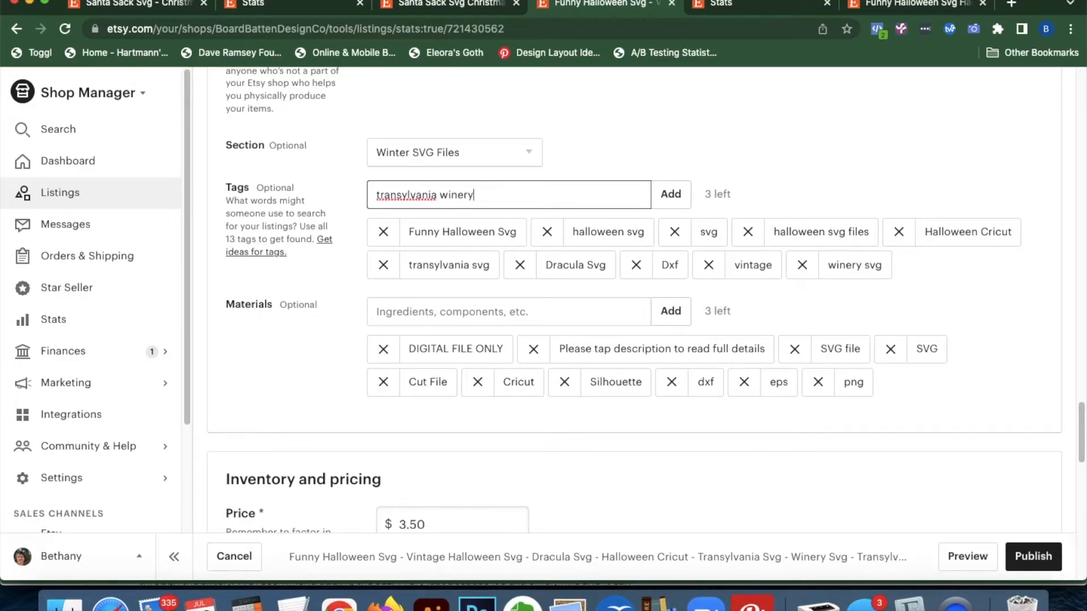
pyautogui.press('Return')
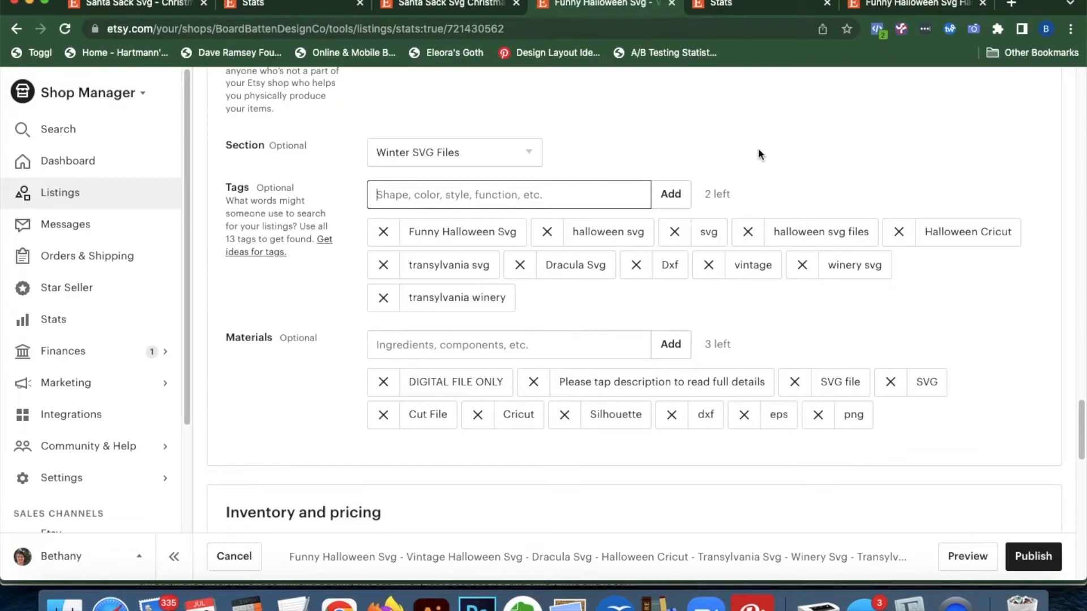
# Recheck the stats, then add 'cricut' and 'png' to fill the last tag slots
pyautogui.click(756, 4)
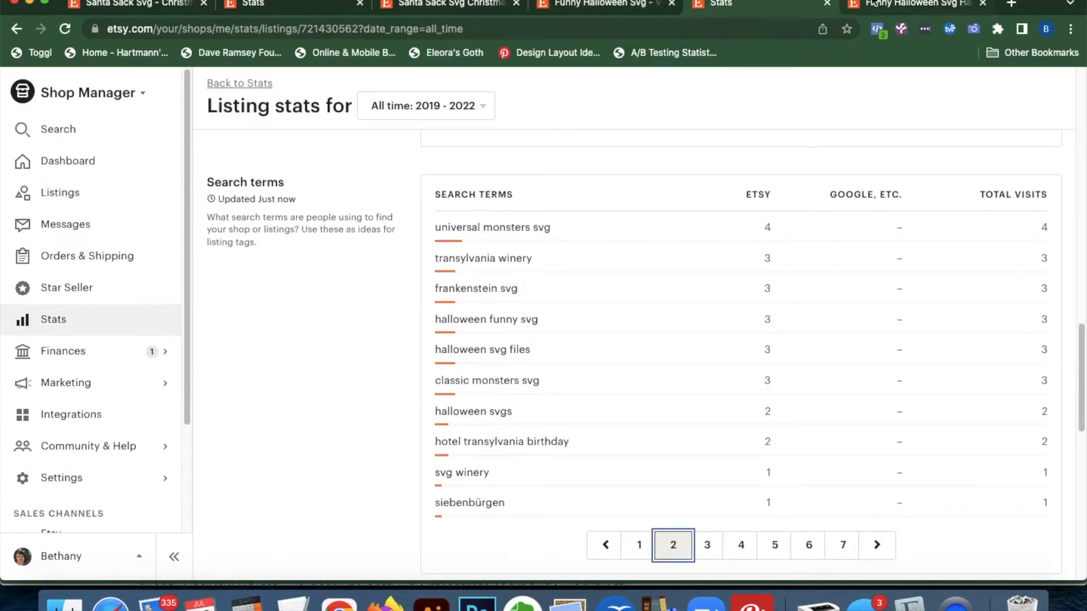
pyautogui.click(892, 5)
pyautogui.click(740, 5)
pyautogui.click(611, 7)
pyautogui.click(771, 7)
pyautogui.click(583, 8)
pyautogui.click(557, 193)
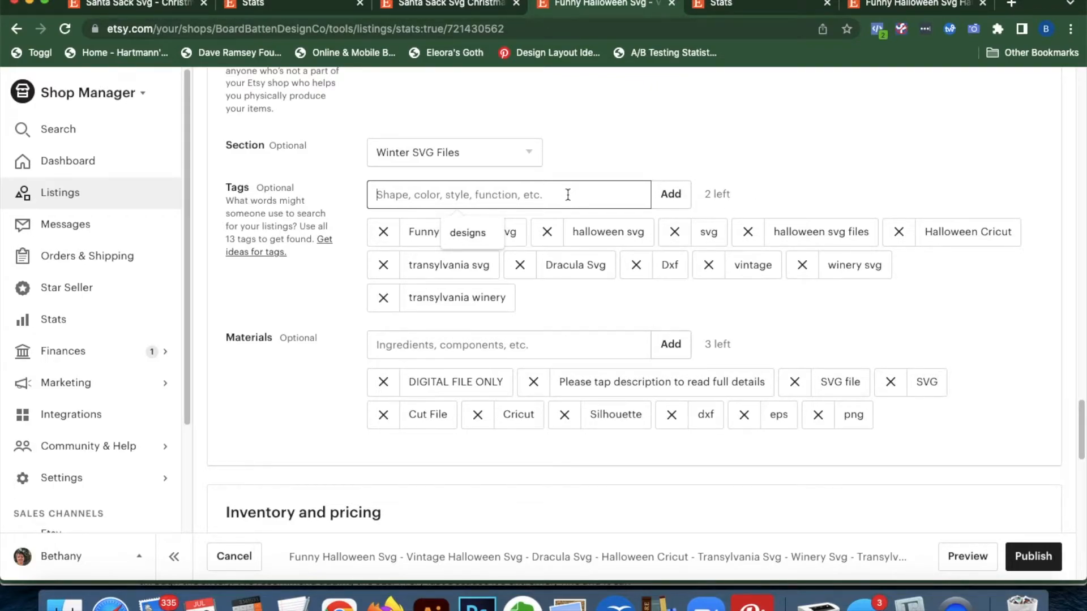
pyautogui.write('cricut')
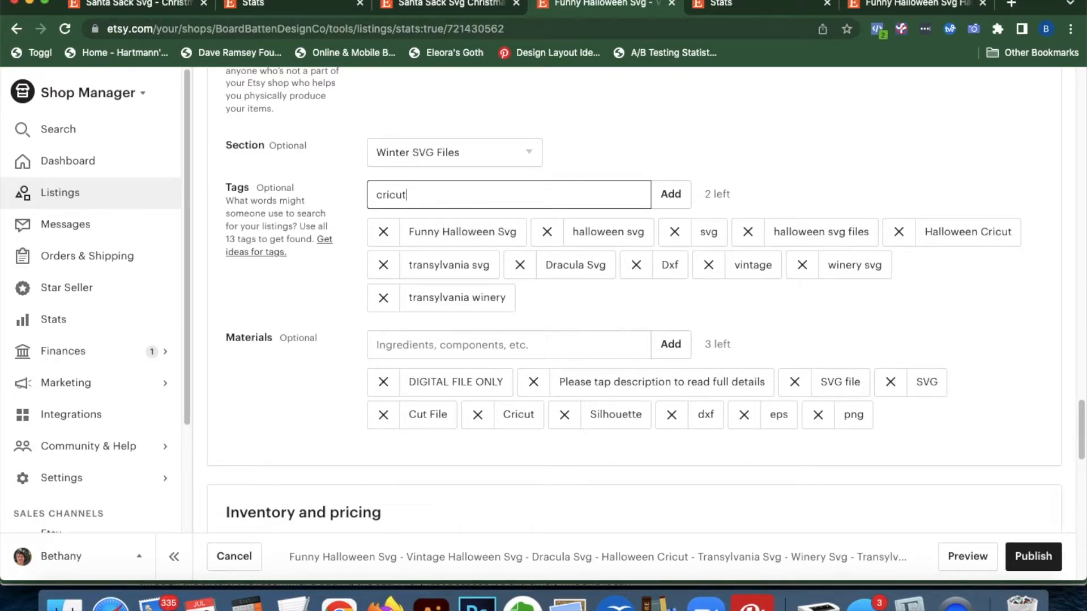
pyautogui.press('Return')
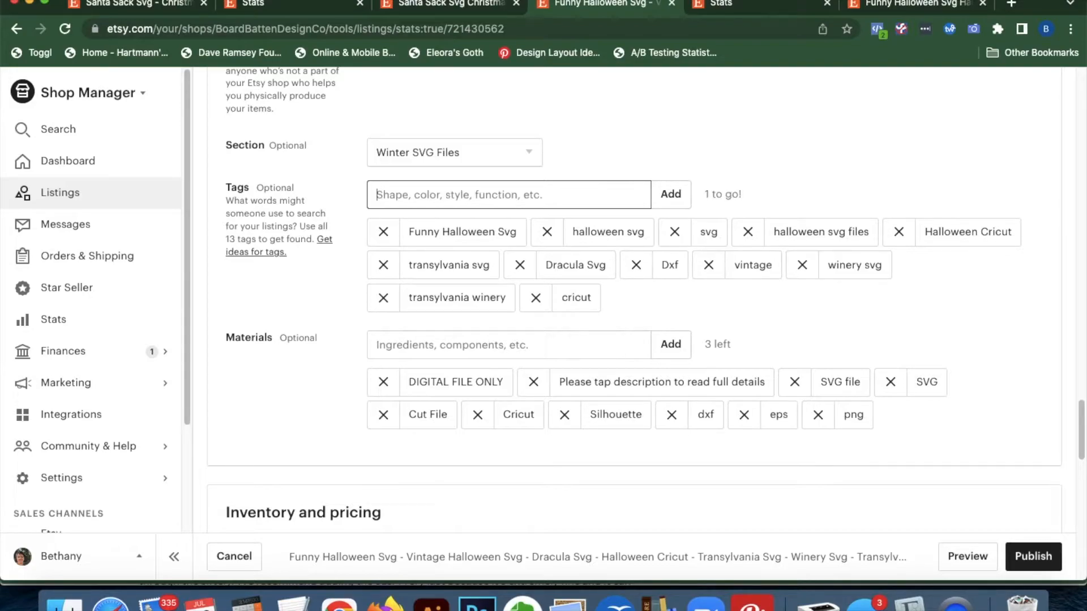
pyautogui.write('png')
pyautogui.press('Return')
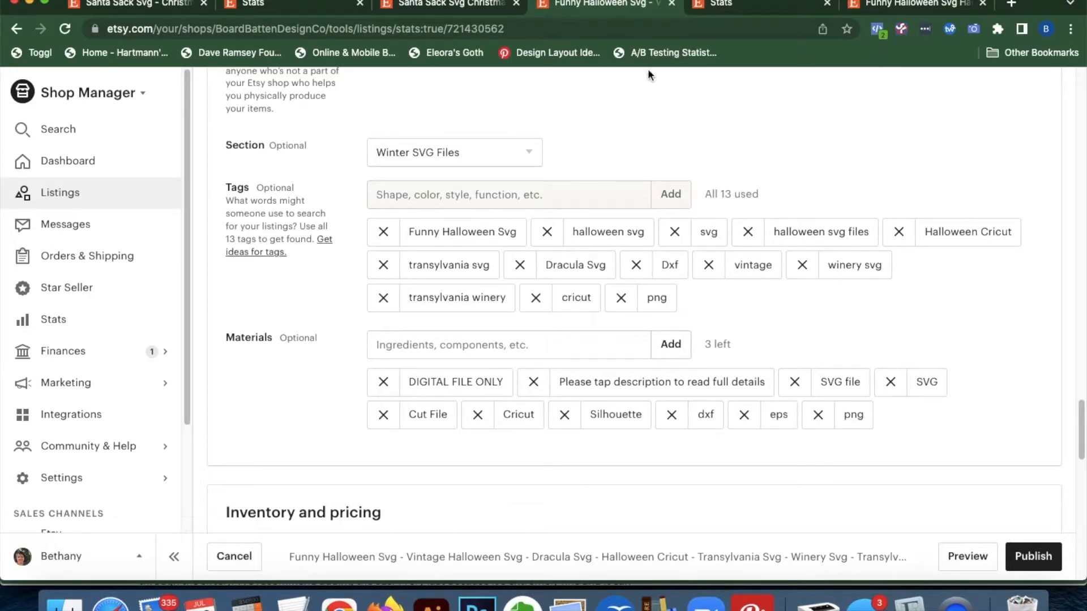
# Publish the Halloween listing edits, glance at its stats, and go back to the Santa Sack Svg editor
pyautogui.scroll(20, 861, 332)
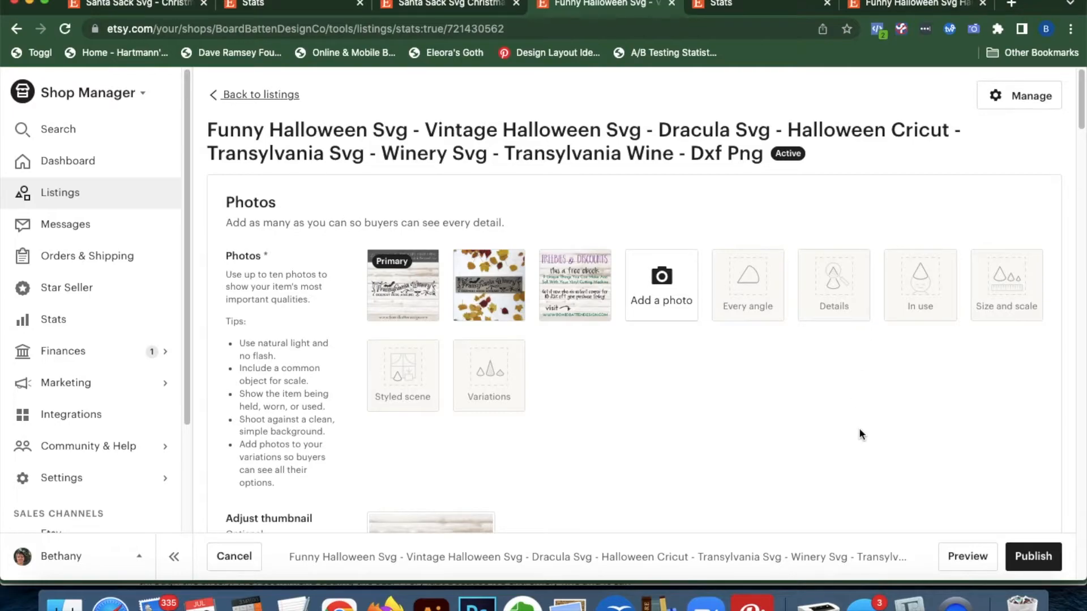
pyautogui.click(1019, 557)
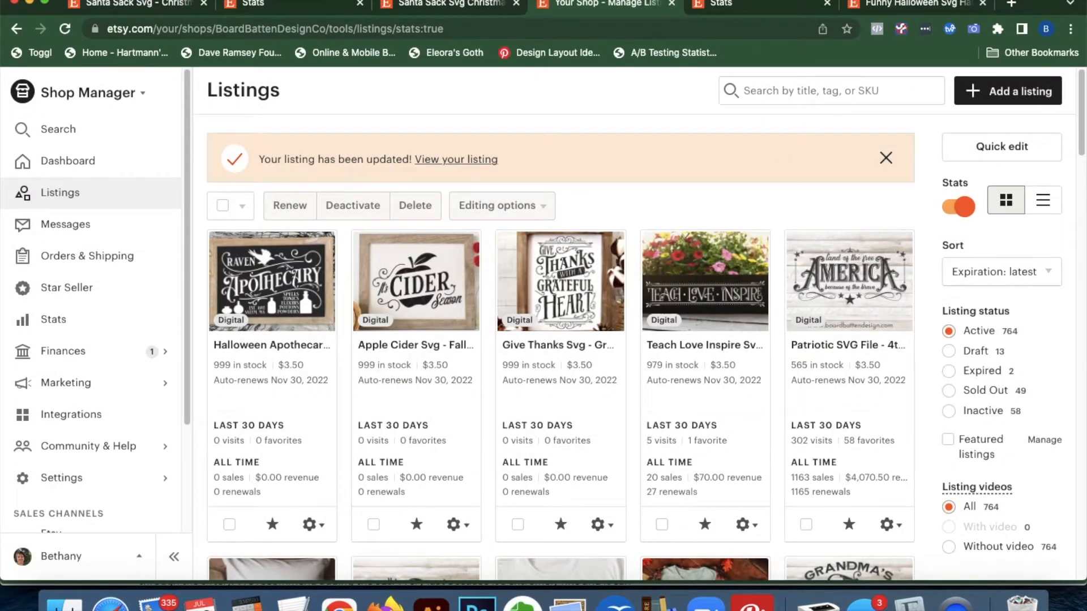
pyautogui.click(753, 7)
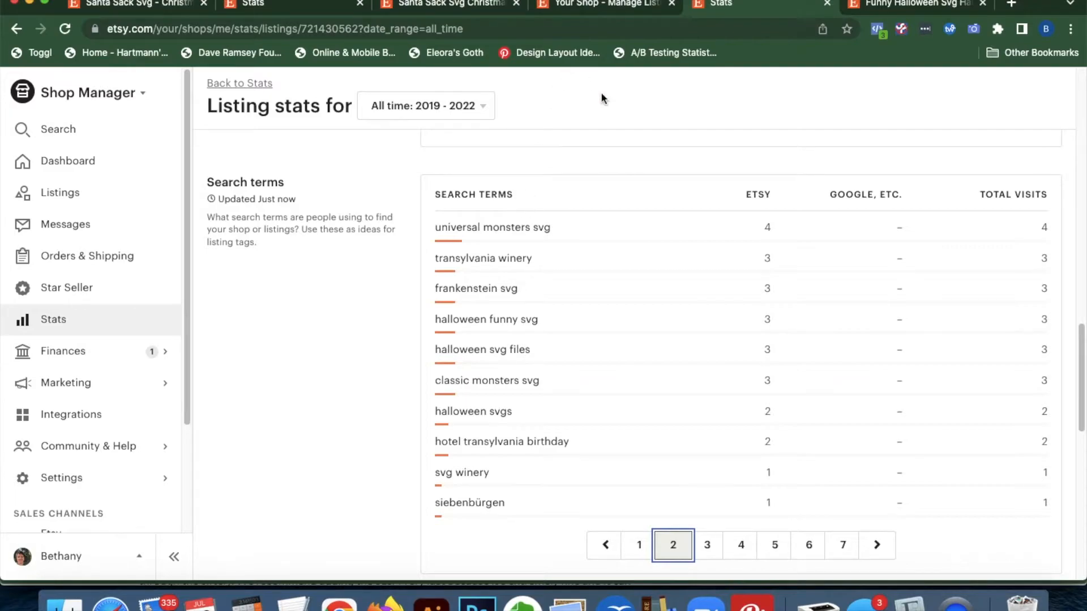
pyautogui.scroll(15, 374, 274)
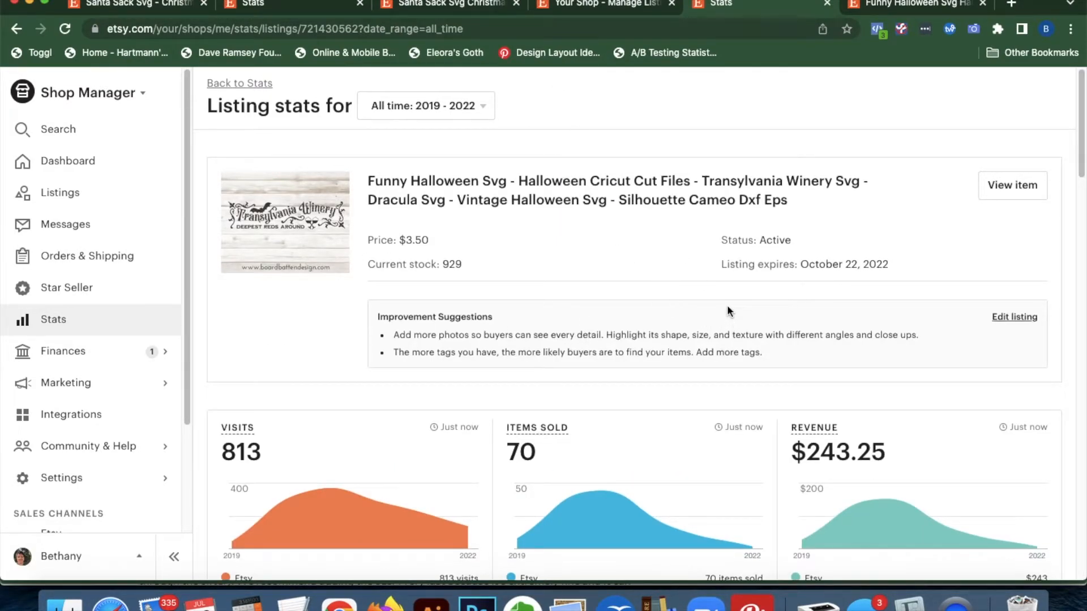
pyautogui.click(160, 9)
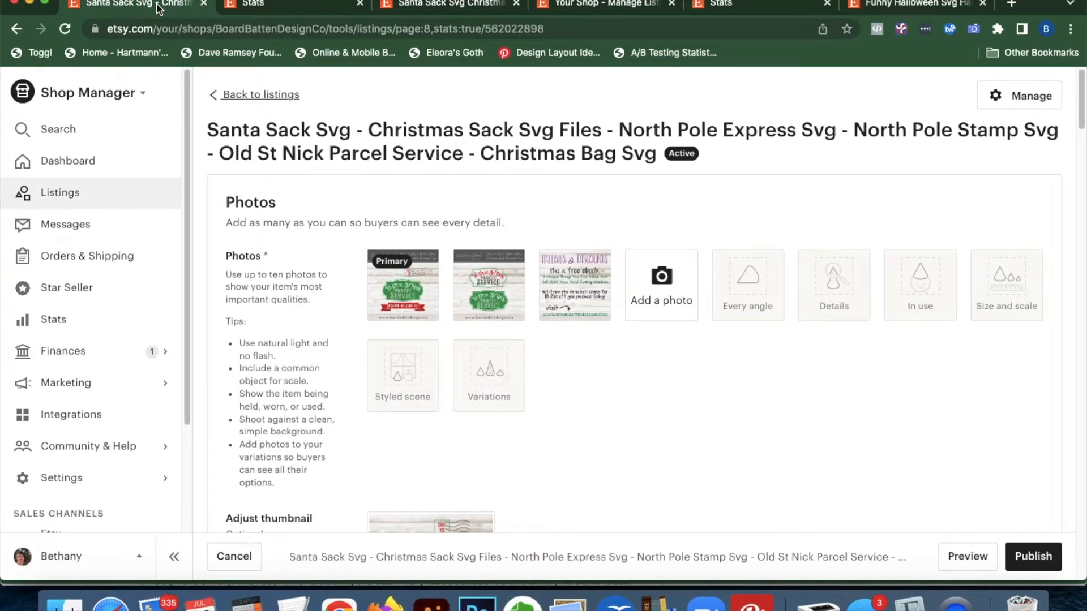
# Open the public Santa Sack listing and its stats, scrolling down to the search terms
pyautogui.click(399, 7)
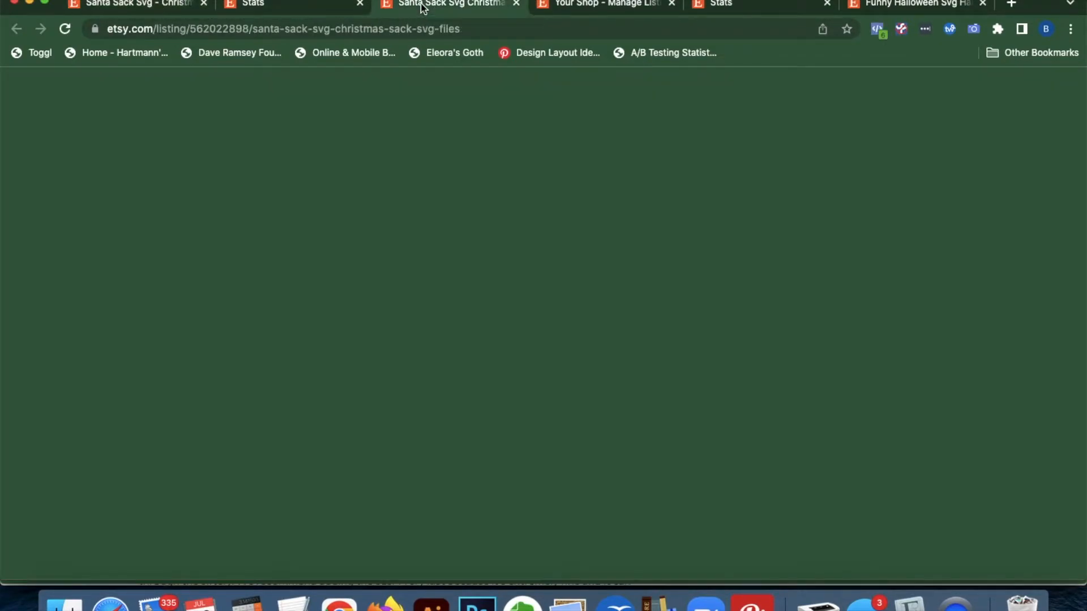
pyautogui.scroll(-4, 724, 430)
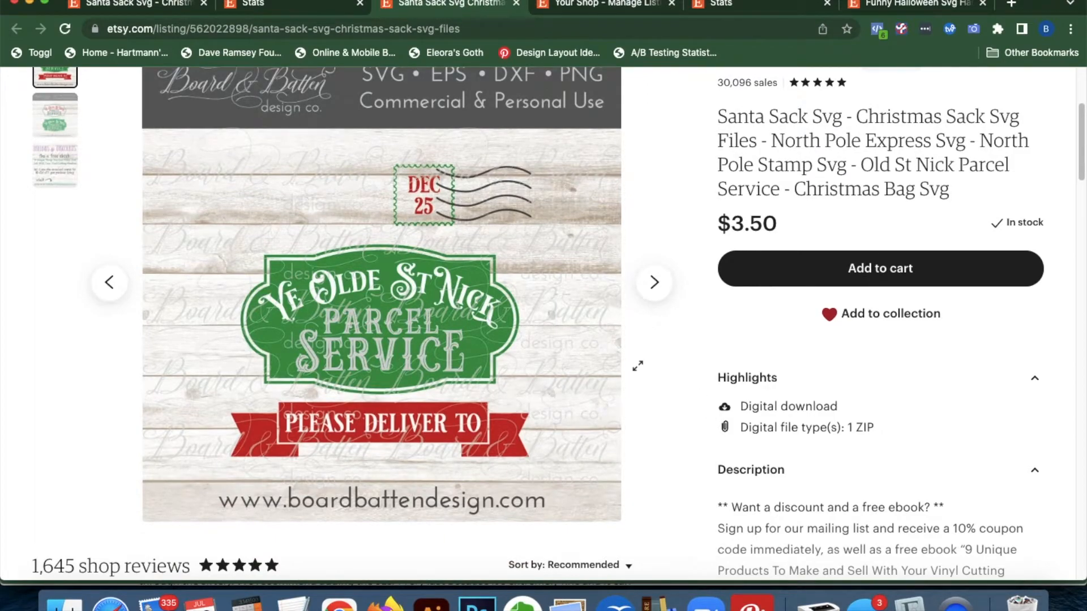
pyautogui.click(291, 6)
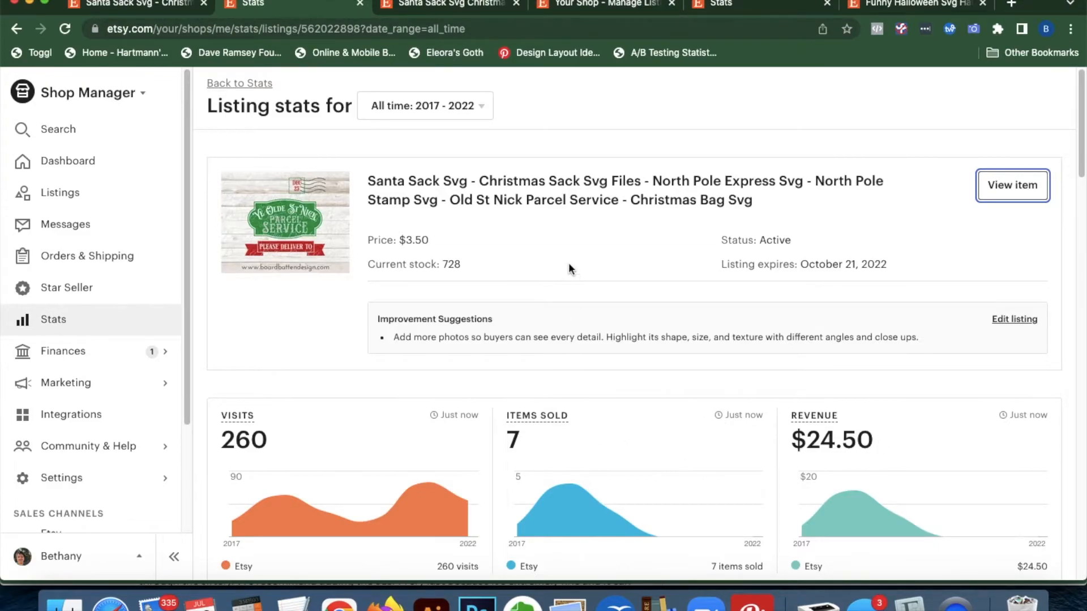
pyautogui.scroll(-10, 687, 380)
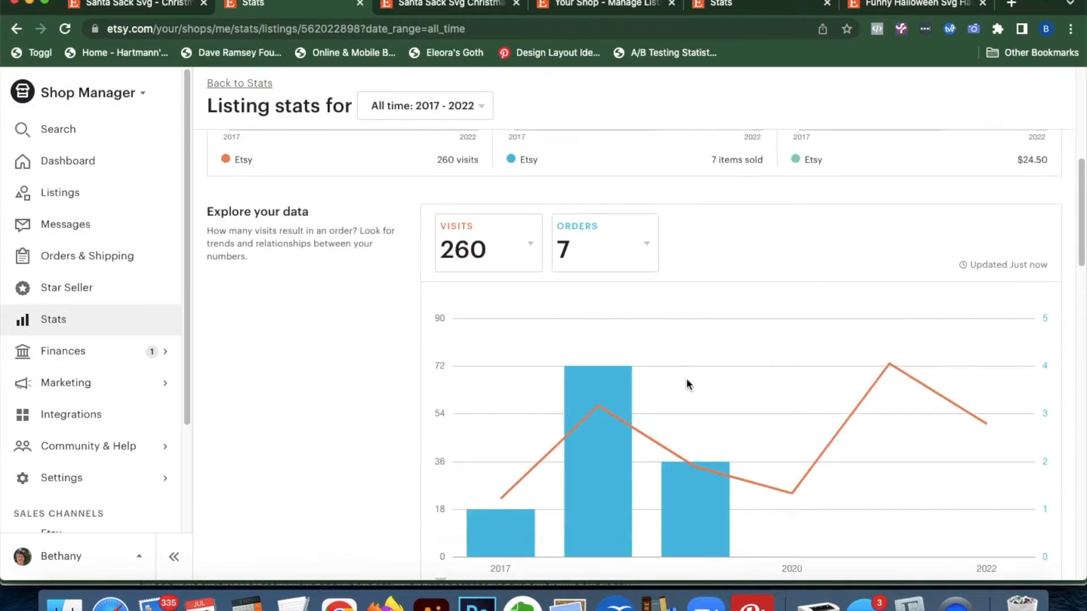
pyautogui.scroll(-7, 686, 380)
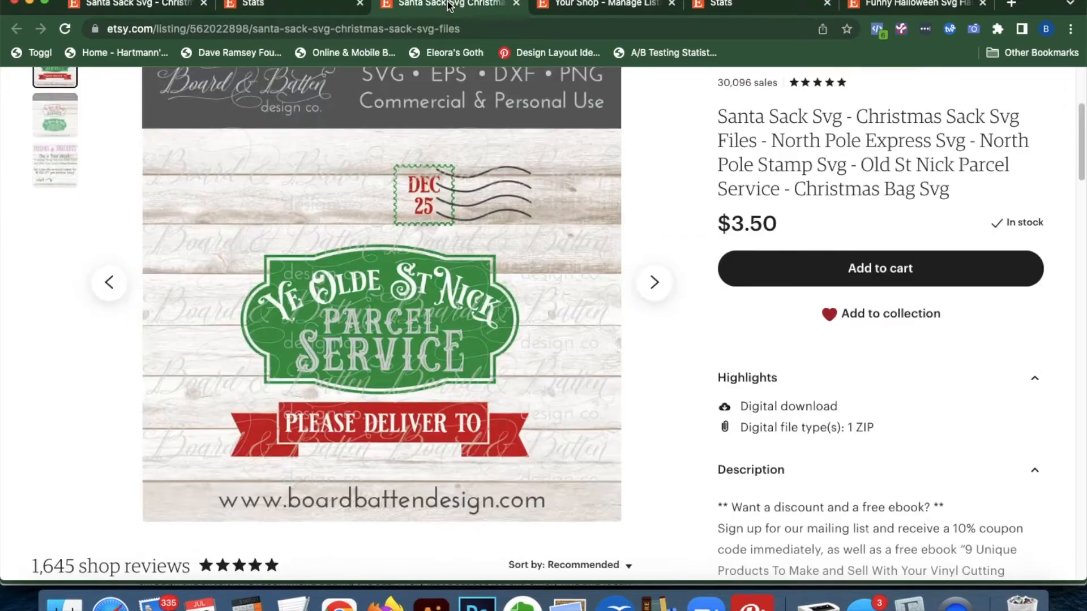
# Compare the product photos, then highlight the top search term 'svgs service' (21 visits)
pyautogui.click(450, 4)
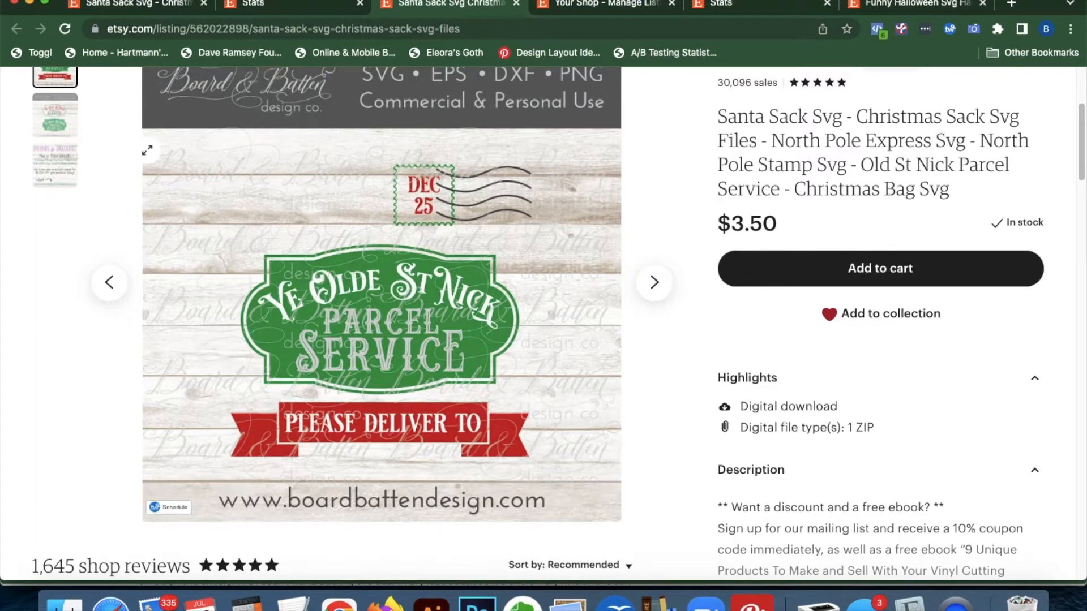
pyautogui.click(57, 116)
pyautogui.click(57, 82)
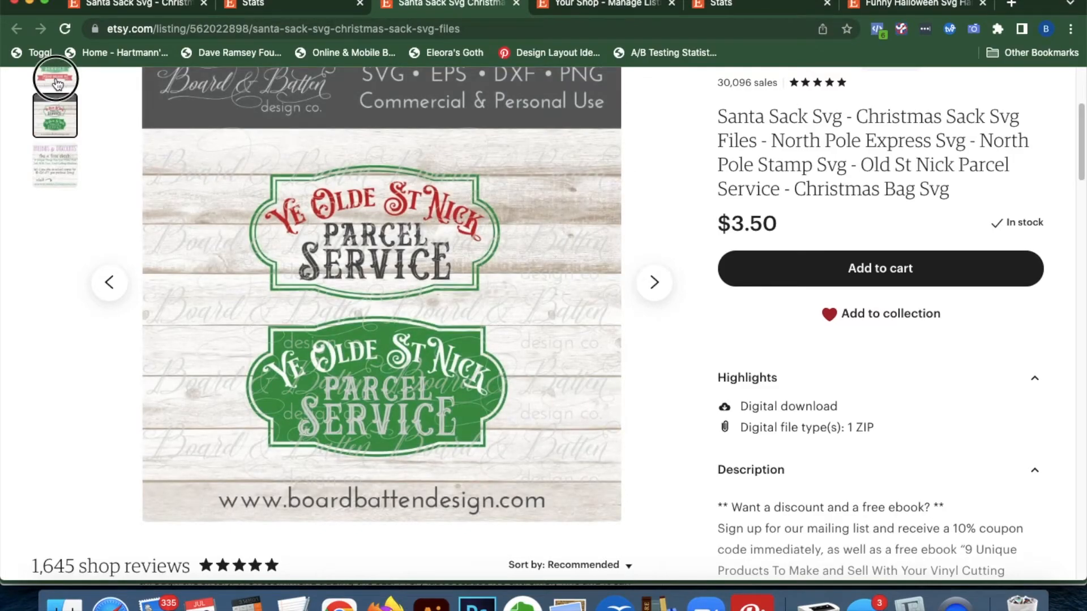
pyautogui.click(301, 6)
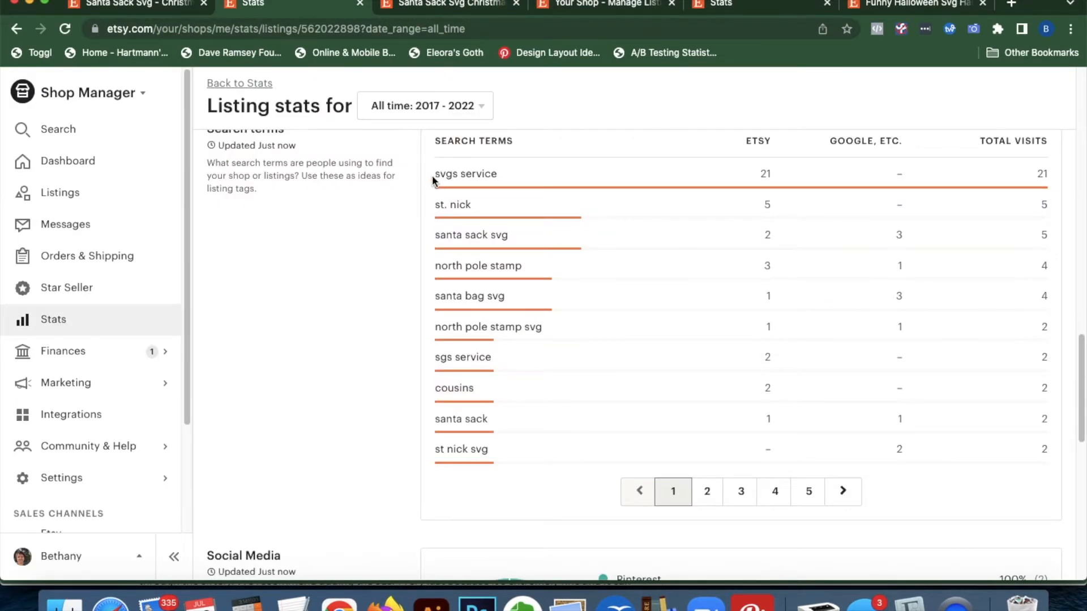
pyautogui.moveTo(434, 173); pyautogui.dragTo(497, 179)
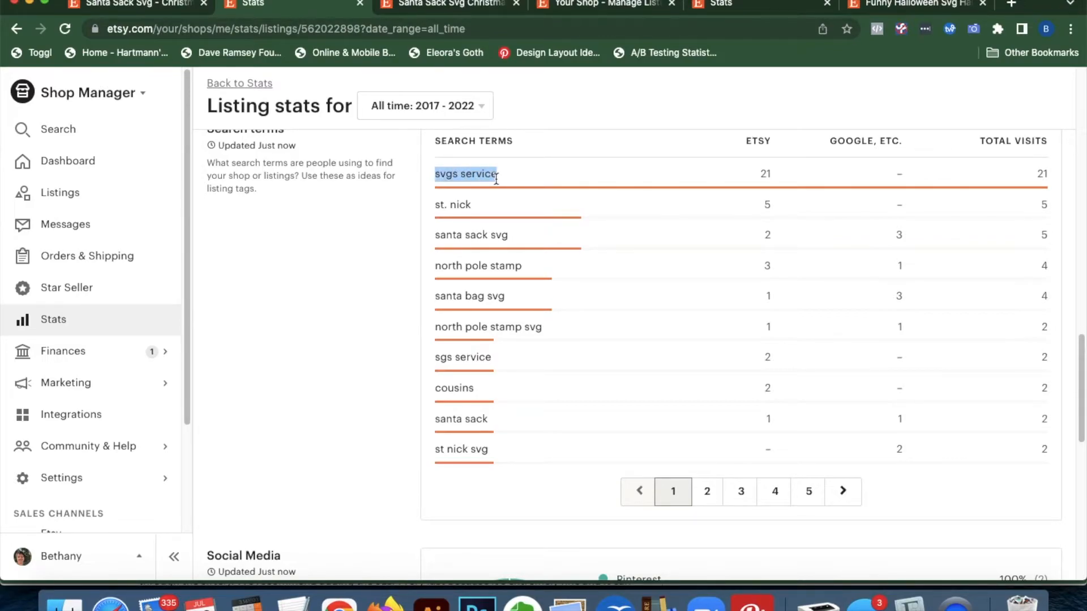
# Search the Etsy marketplace for 'svgs service' from the Halloween listing tab
pyautogui.click(527, 180)
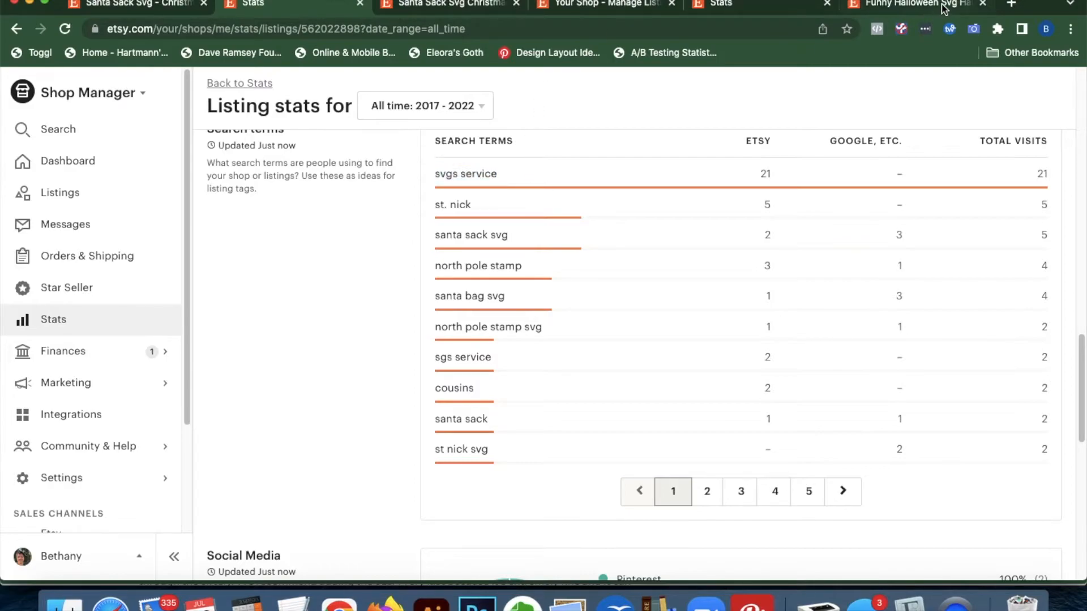
pyautogui.click(944, 7)
pyautogui.scroll(1, 426, 183)
pyautogui.click(460, 92)
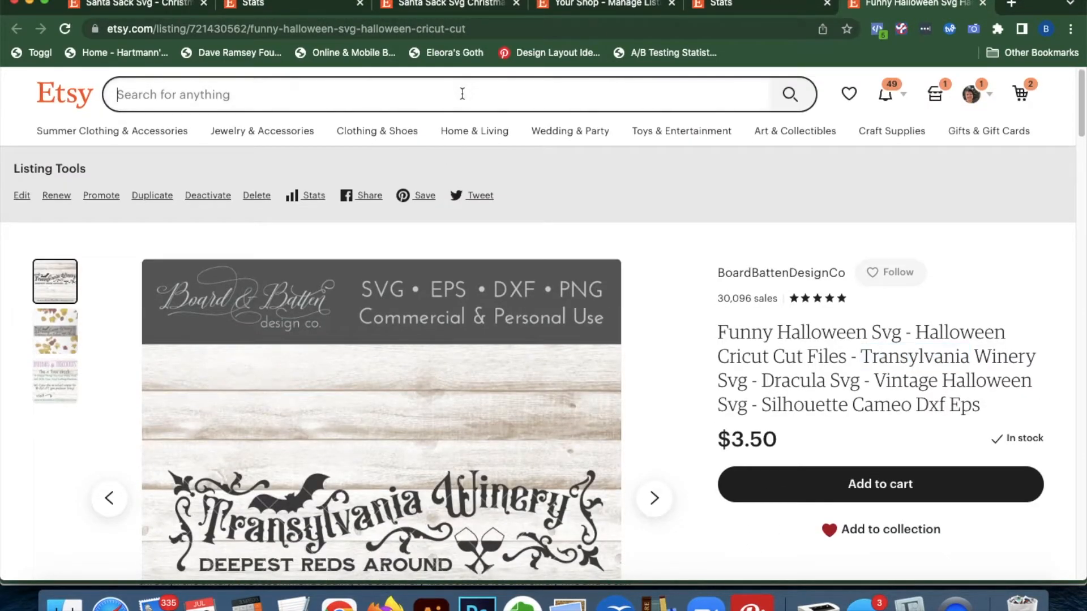
pyautogui.write('svgs service')
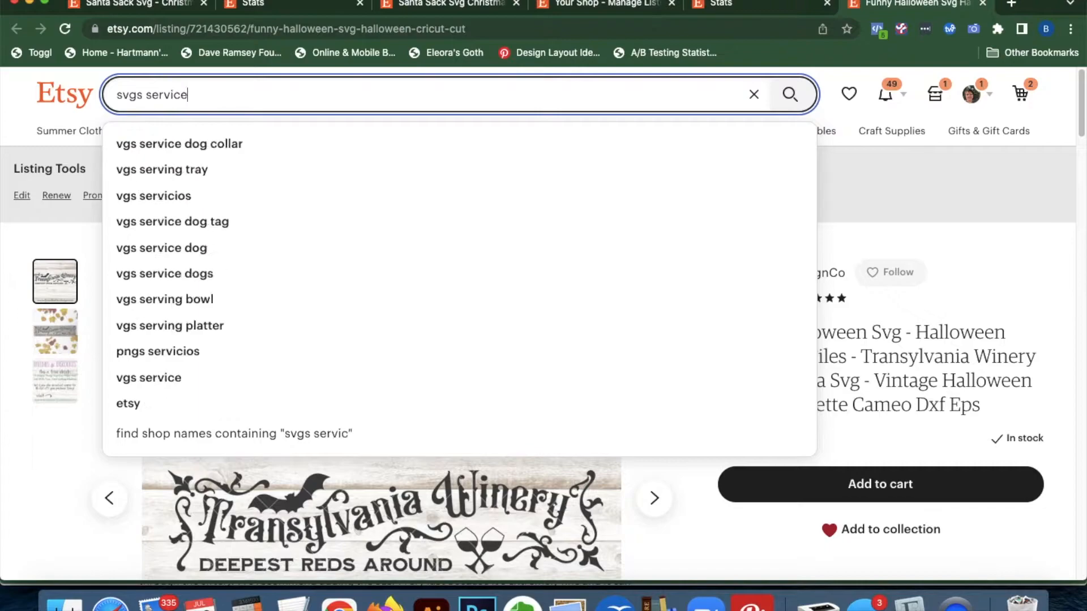
pyautogui.press('Return')
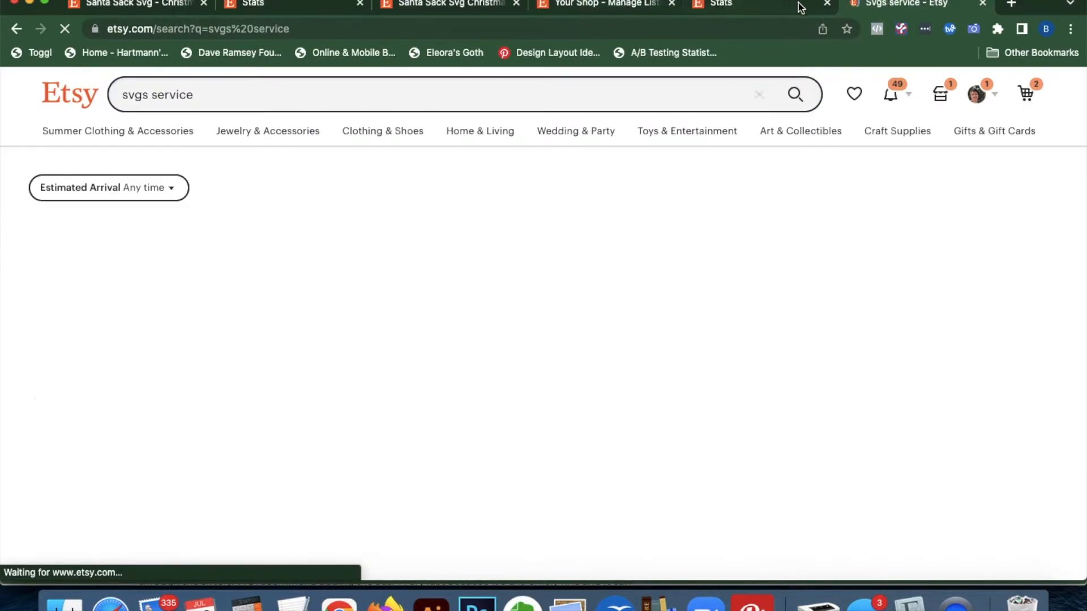
# Close the spare Stats and shop-listings tabs, browse the 15,146 results, then show the Santa Sack stats
pyautogui.click(827, 4)
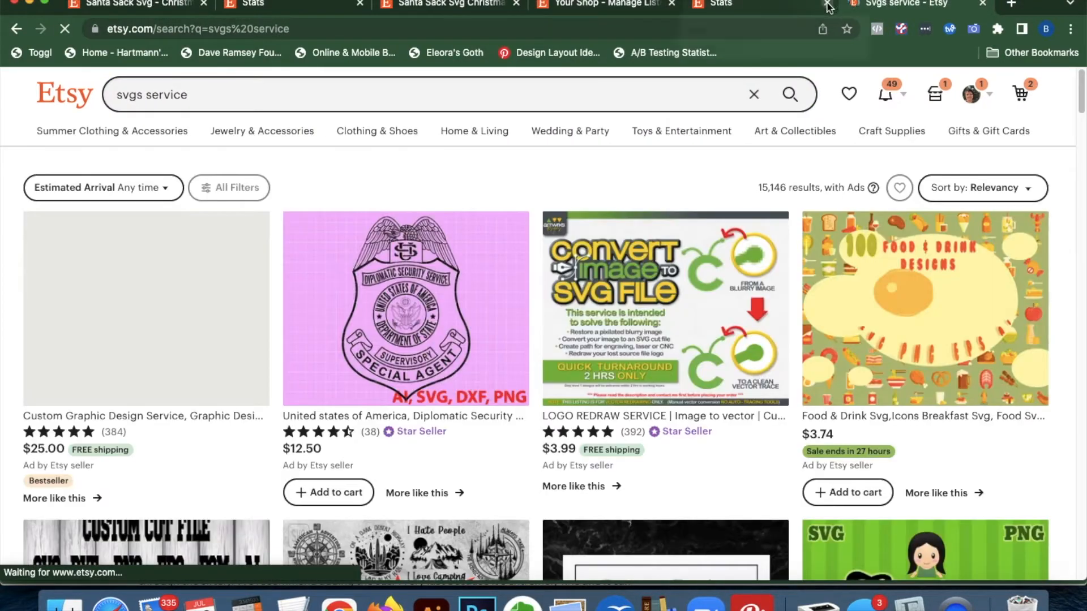
pyautogui.click(670, 3)
pyautogui.scroll(-15, 608, 455)
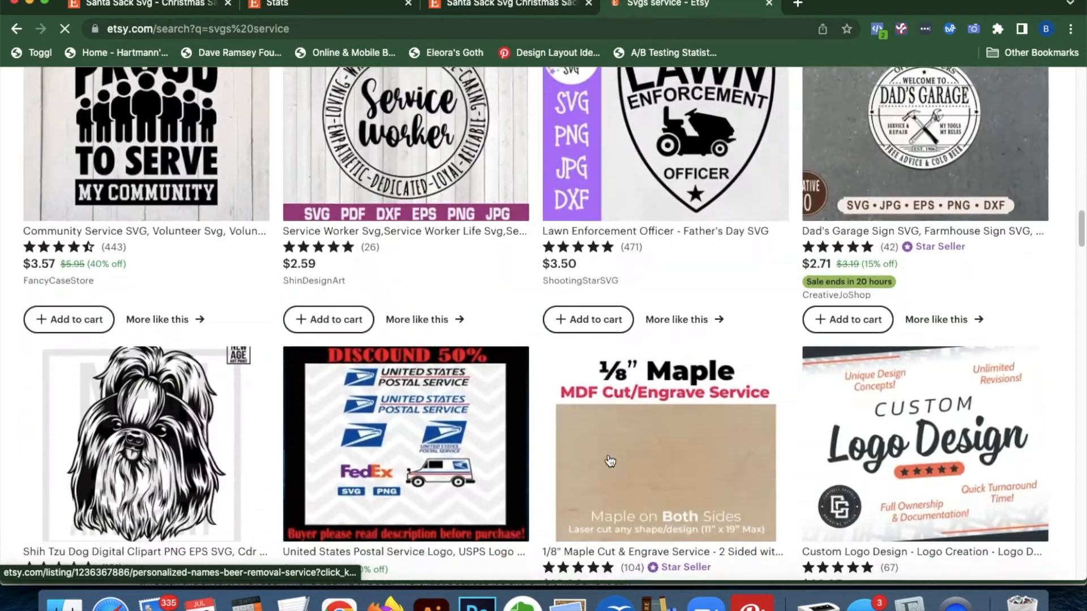
pyautogui.scroll(-10, 607, 461)
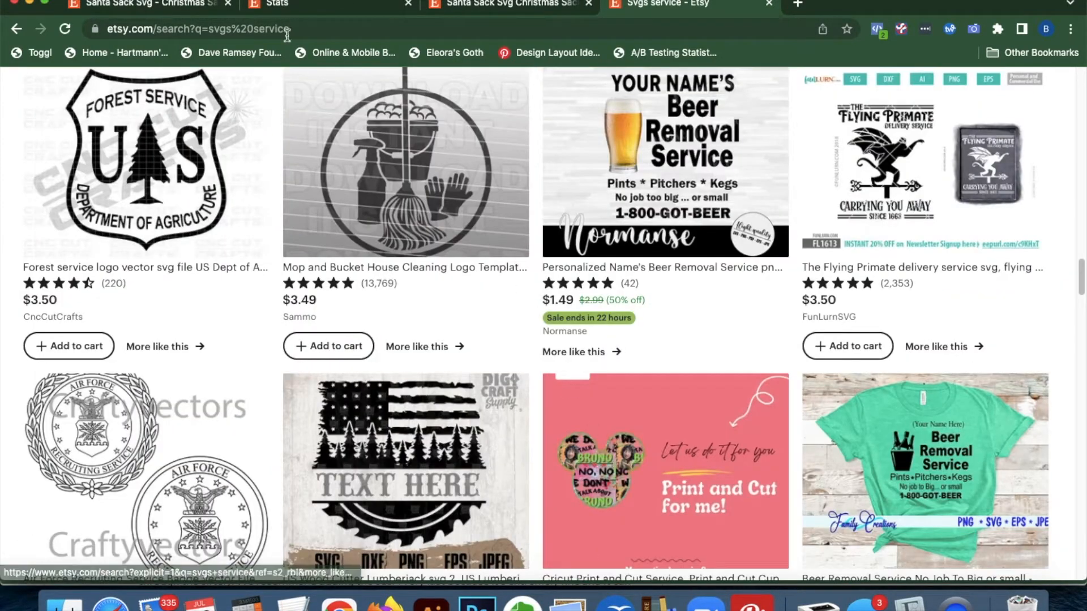
pyautogui.click(293, 6)
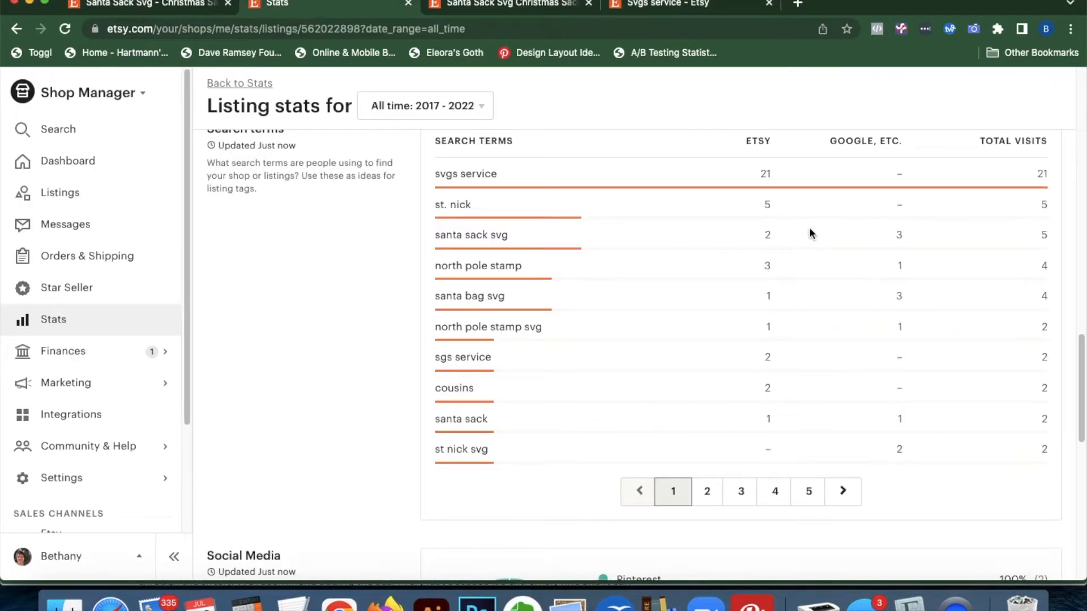
# Highlight the top search term 'svgs service' in the Santa Sack stats
pyautogui.moveTo(512, 176); pyautogui.dragTo(433, 175)
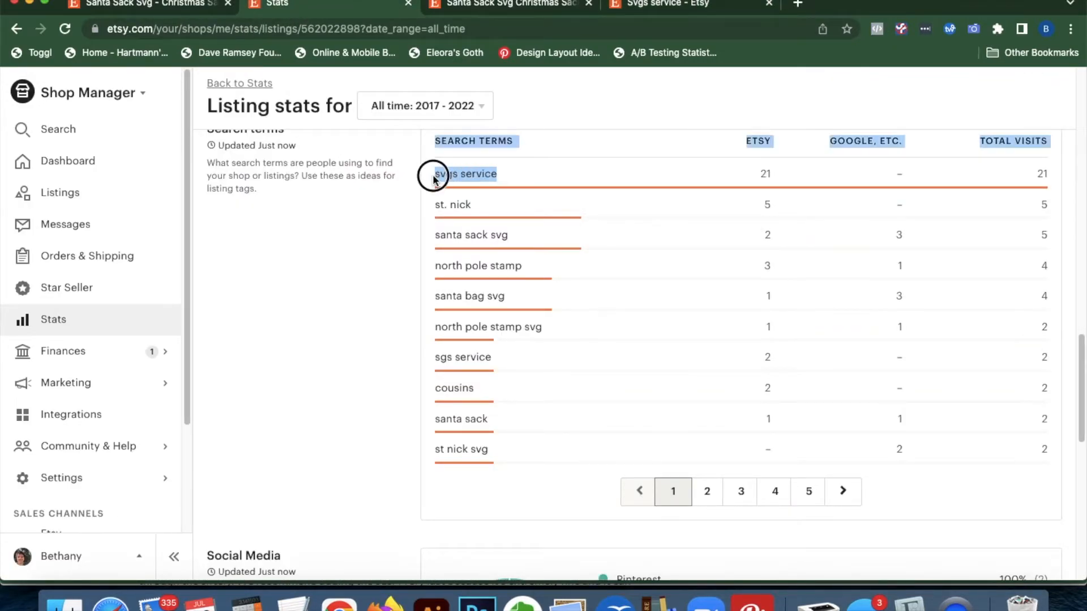
pyautogui.click(592, 189)
pyautogui.scroll(10, 709, 337)
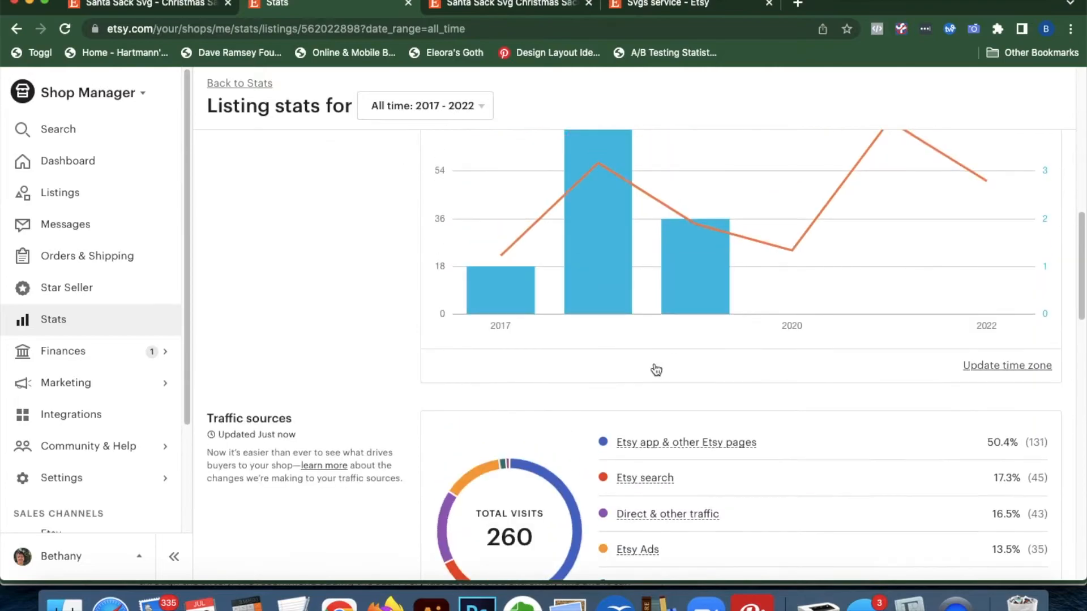
pyautogui.scroll(-10, 655, 368)
pyautogui.scroll(2, 593, 317)
pyautogui.scroll(-1, 538, 253)
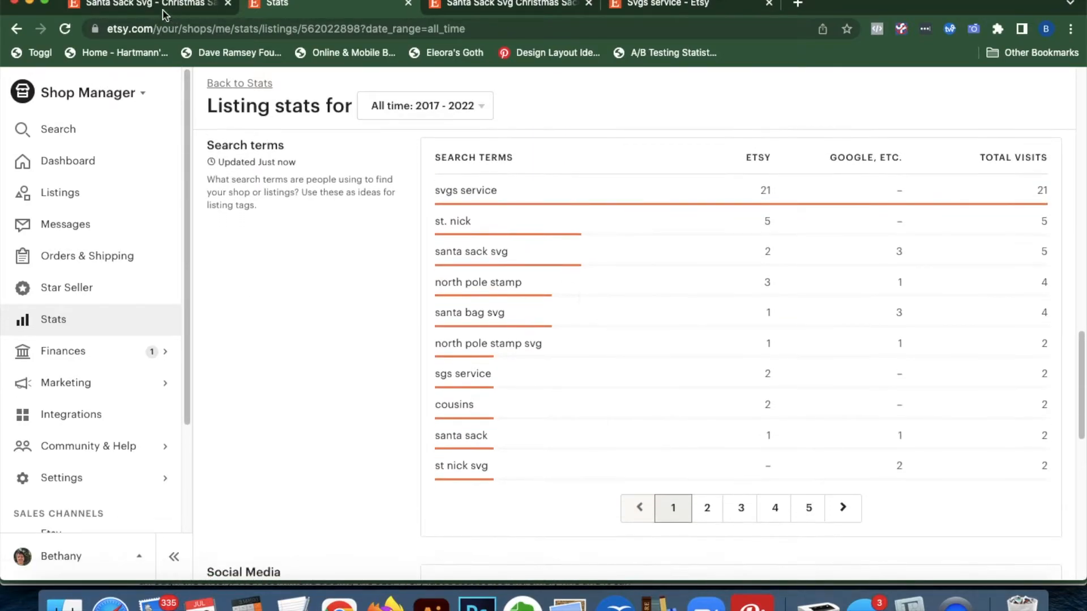
# Compare search terms 'st. nick' and 'santa sack svg' (5 visits) against the listing title
pyautogui.click(150, 4)
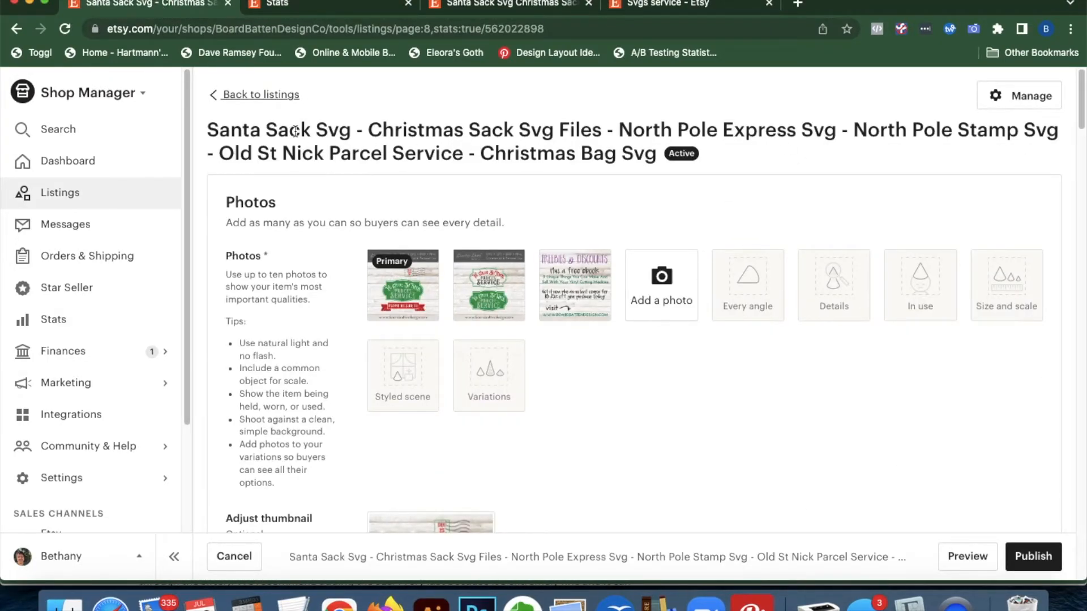
pyautogui.click(300, 6)
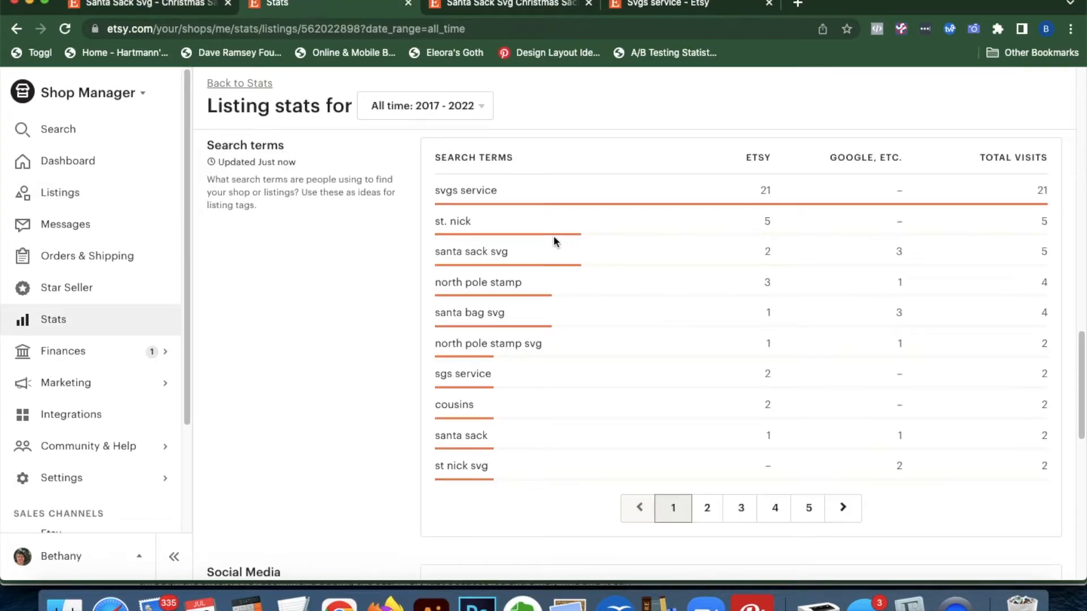
pyautogui.moveTo(472, 222); pyautogui.dragTo(437, 221)
pyautogui.click(483, 220)
pyautogui.moveTo(516, 254); pyautogui.dragTo(437, 255)
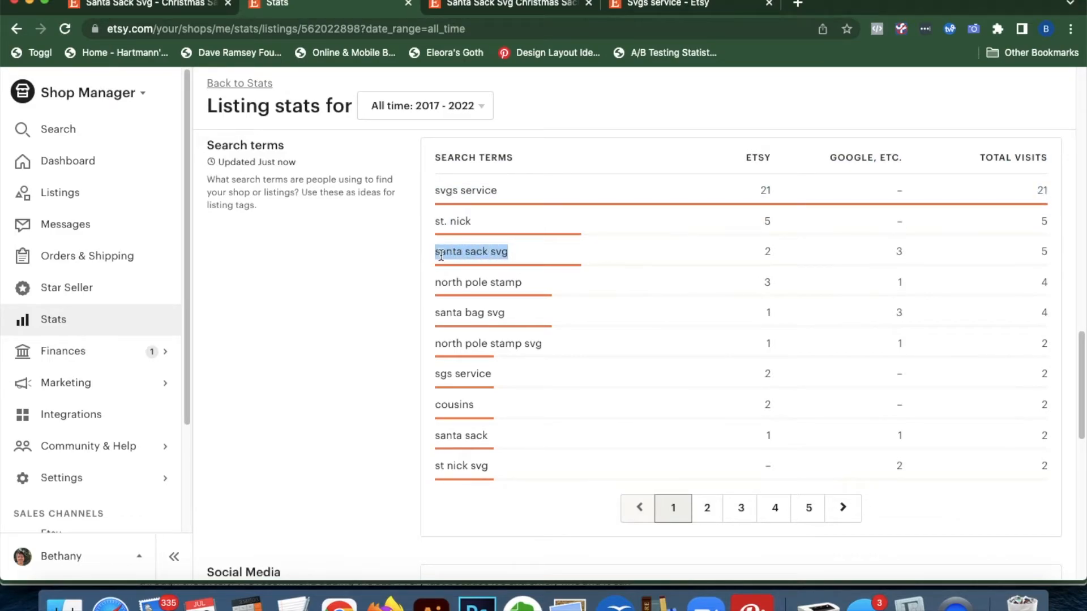
pyautogui.click(189, 6)
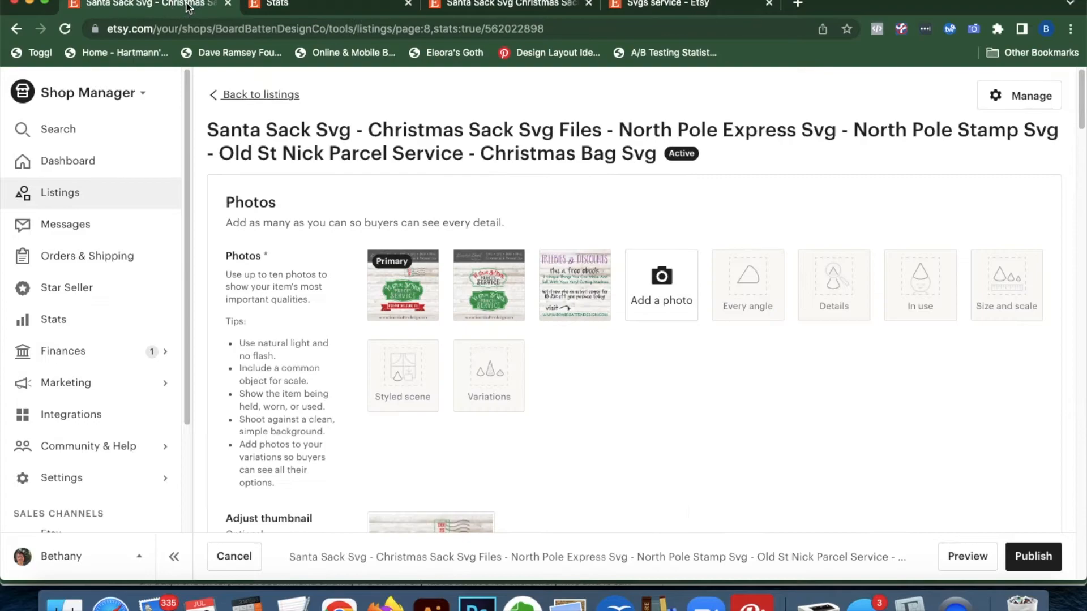
pyautogui.click(276, 5)
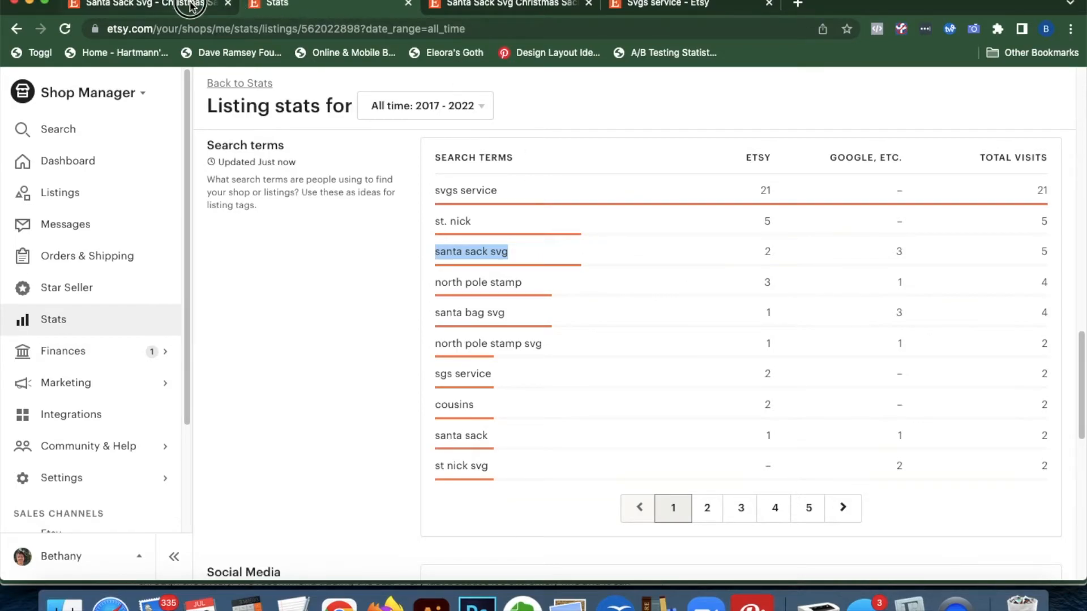
# Review the editor and public listing, then select the query in the 'svgs service' search results
pyautogui.click(214, 6)
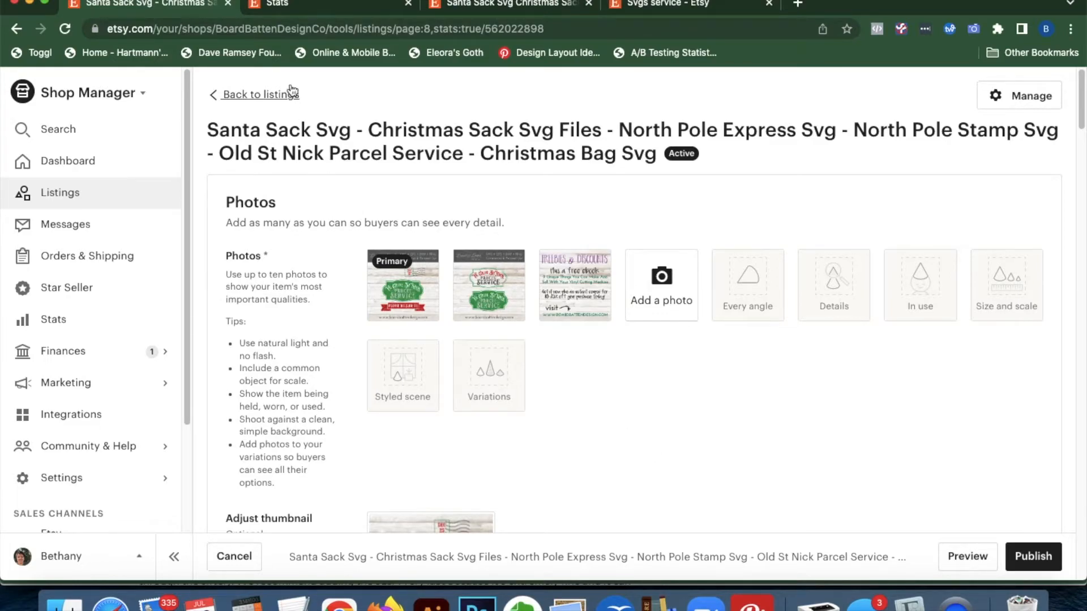
pyautogui.click(498, 4)
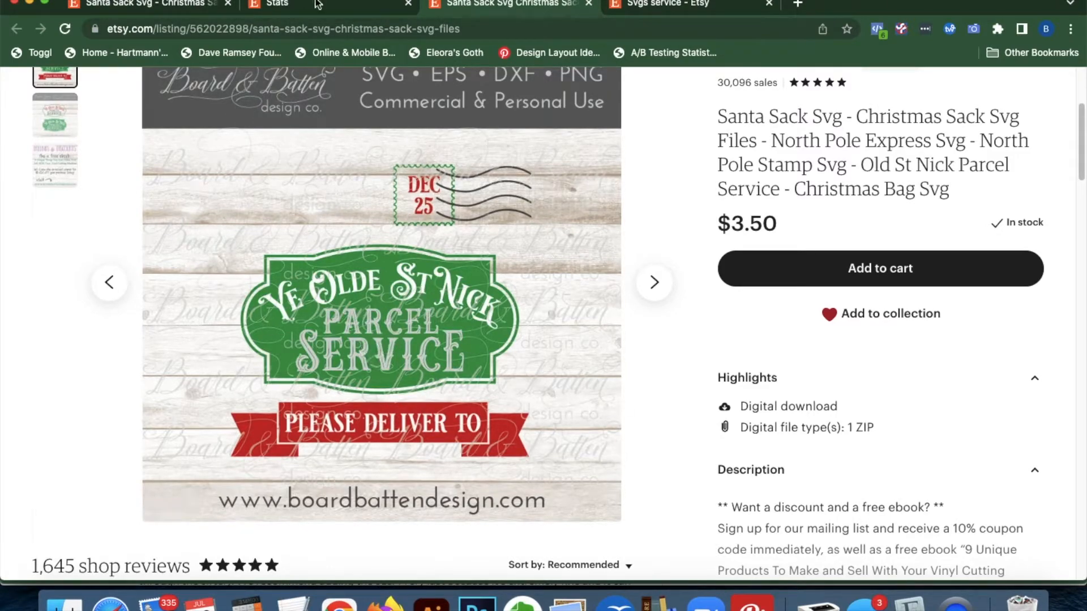
pyautogui.click(160, 6)
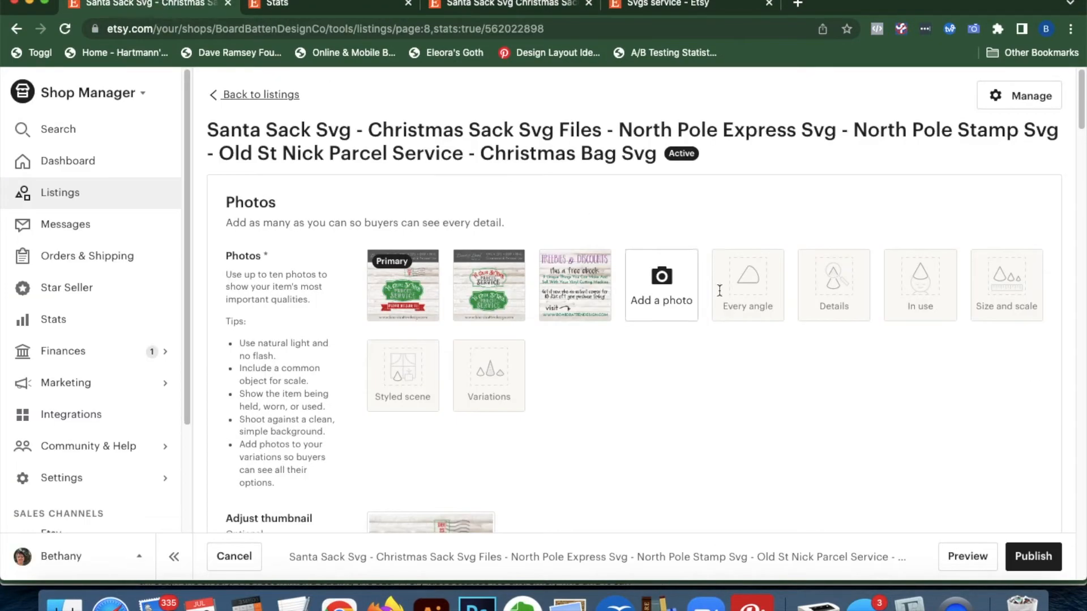
pyautogui.click(342, 3)
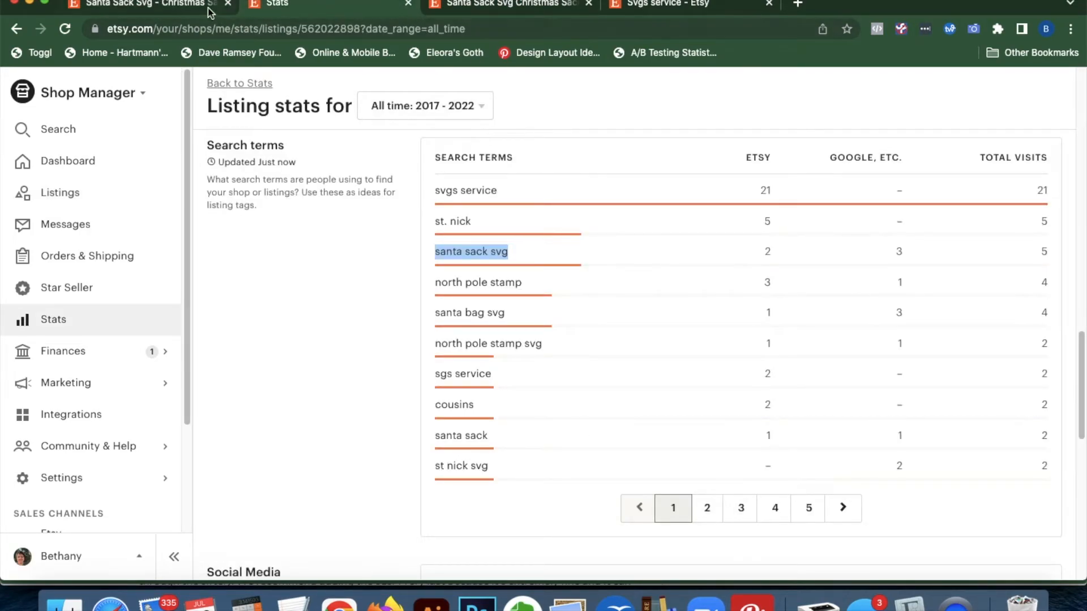
pyautogui.click(668, 5)
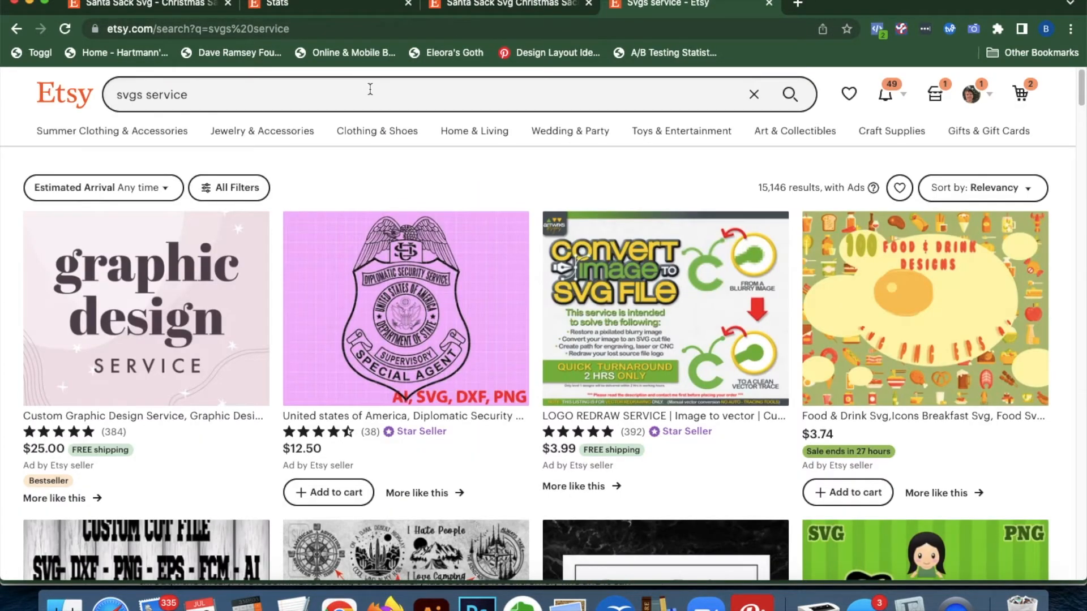
pyautogui.click(371, 89)
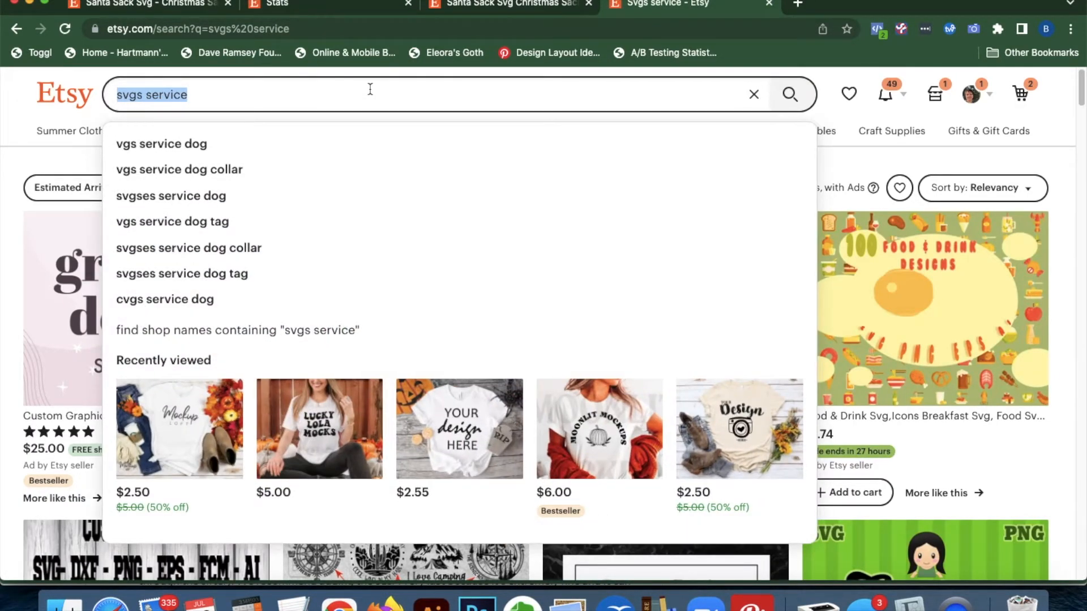
pyautogui.click(157, 6)
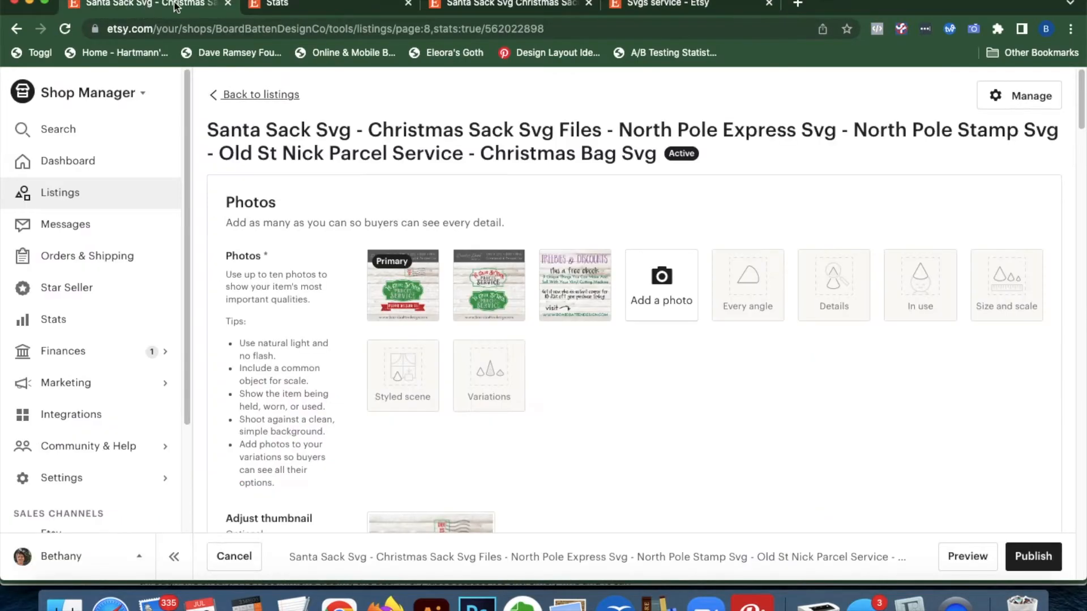
pyautogui.click(664, 5)
# Search Etsy for 'christmas eve box svg' and browse its 1,660 results
pyautogui.click(525, 93)
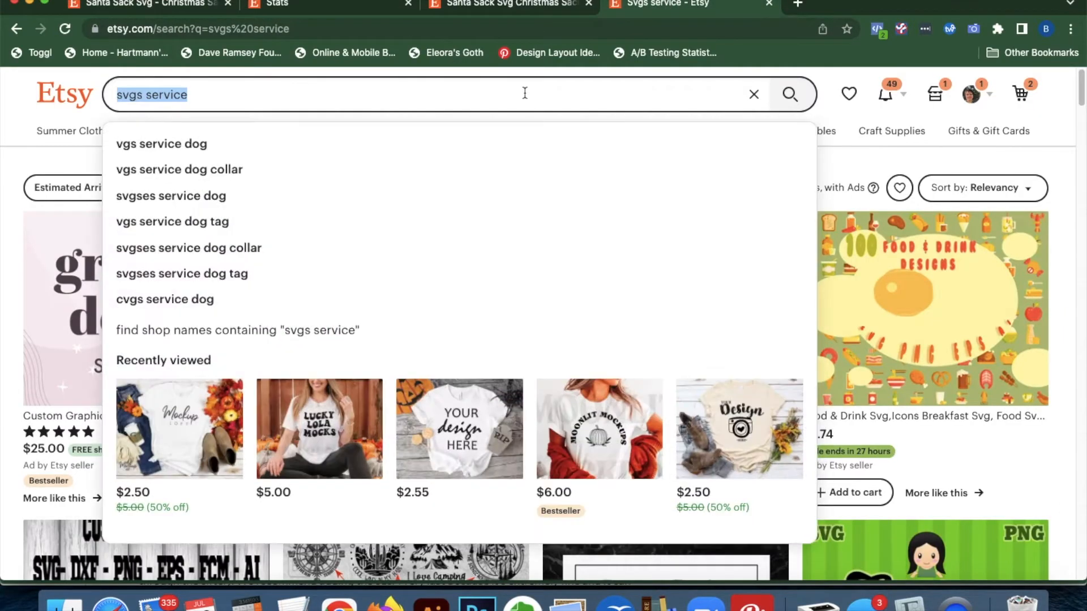
pyautogui.write('christmas ')
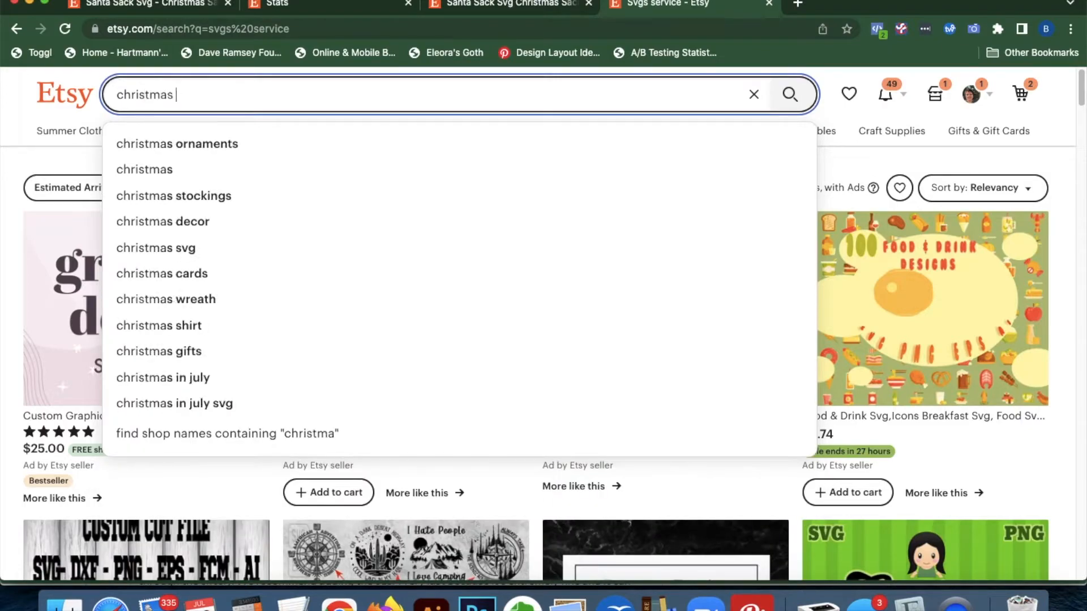
pyautogui.write('eve box')
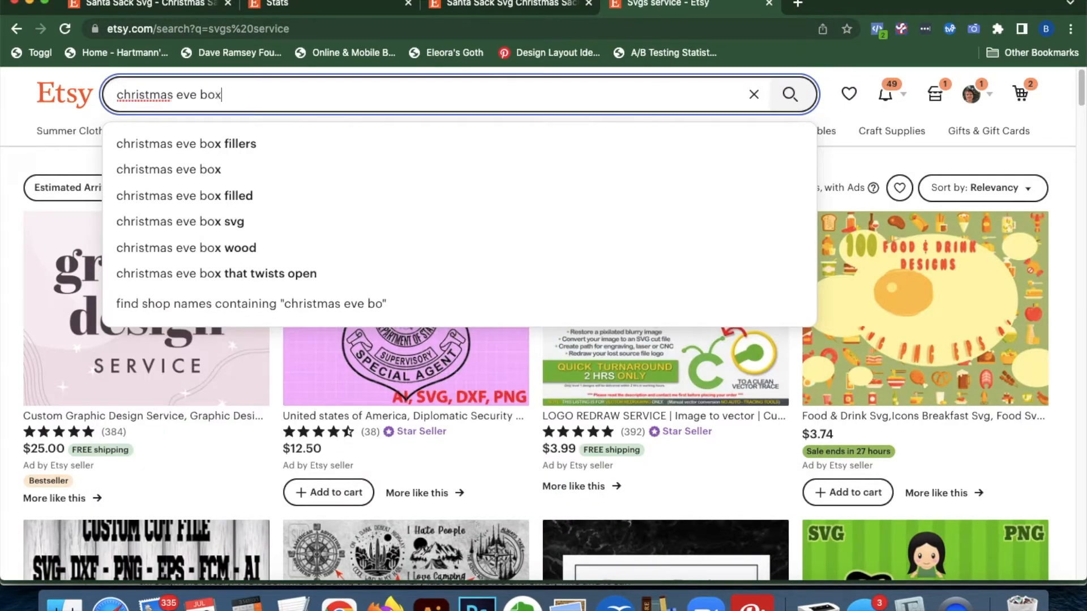
pyautogui.write(' s')
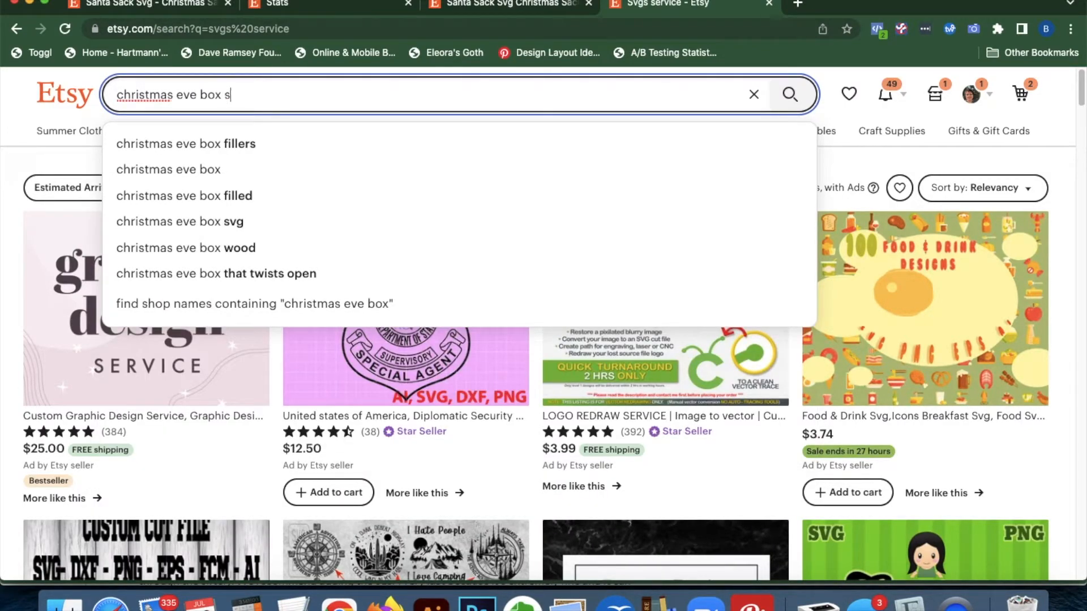
pyautogui.write('vg')
pyautogui.press('Return')
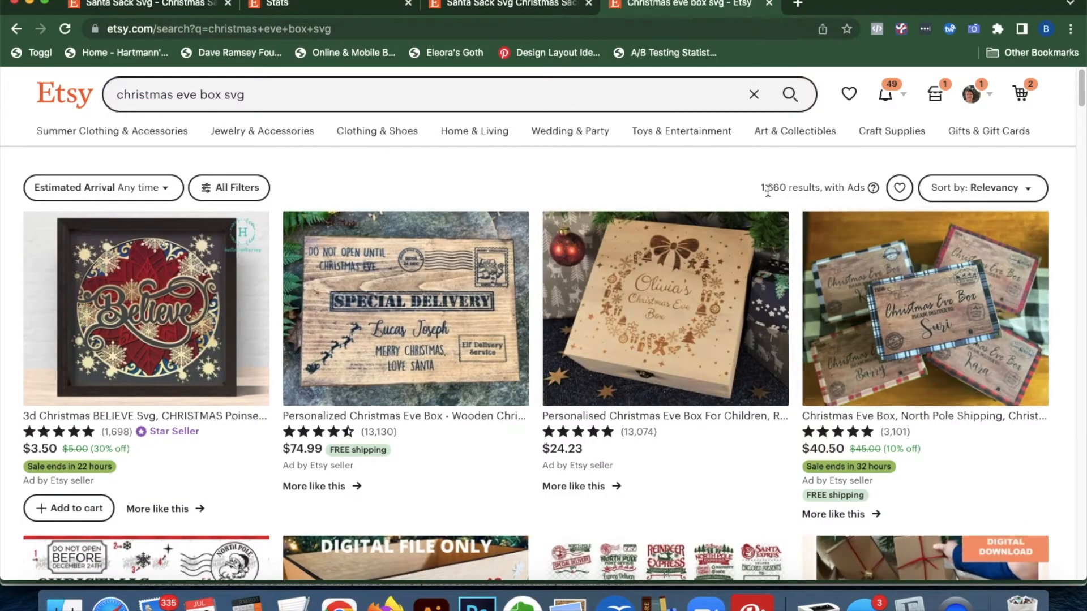
pyautogui.scroll(-8, 645, 479)
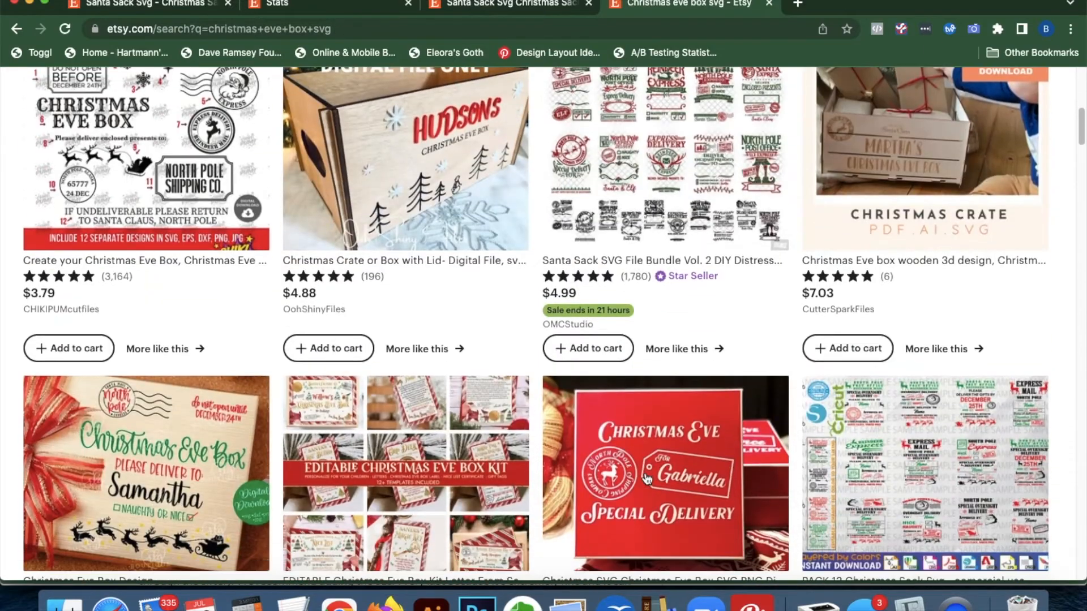
pyautogui.scroll(-5, 647, 479)
pyautogui.scroll(10, 647, 478)
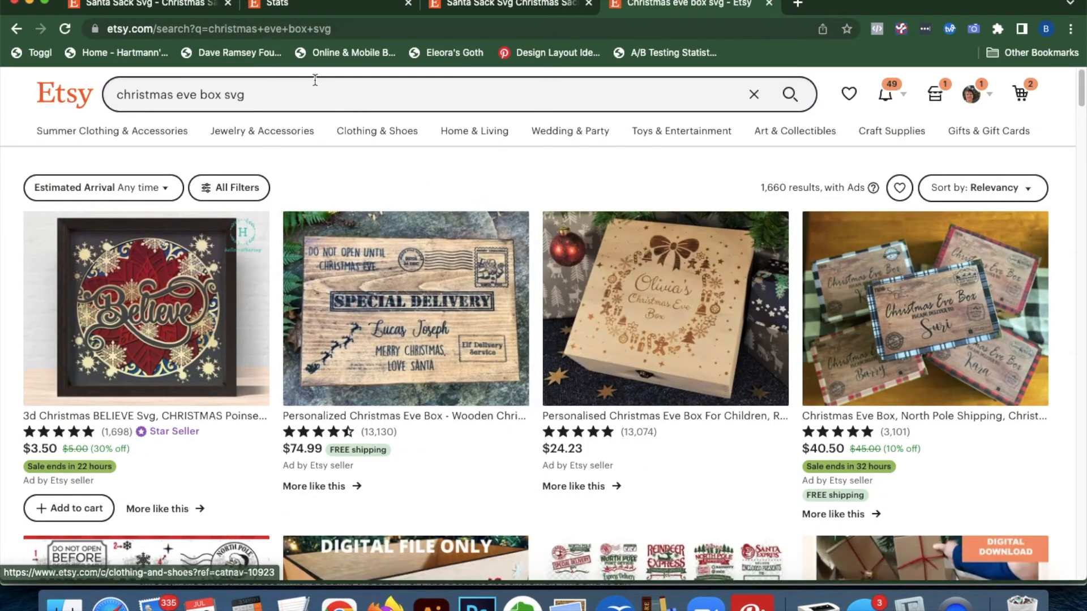
# Replace the query with 'santa sack svg' to get 1,890 results
pyautogui.tripleClick(303, 97)
pyautogui.write('san')
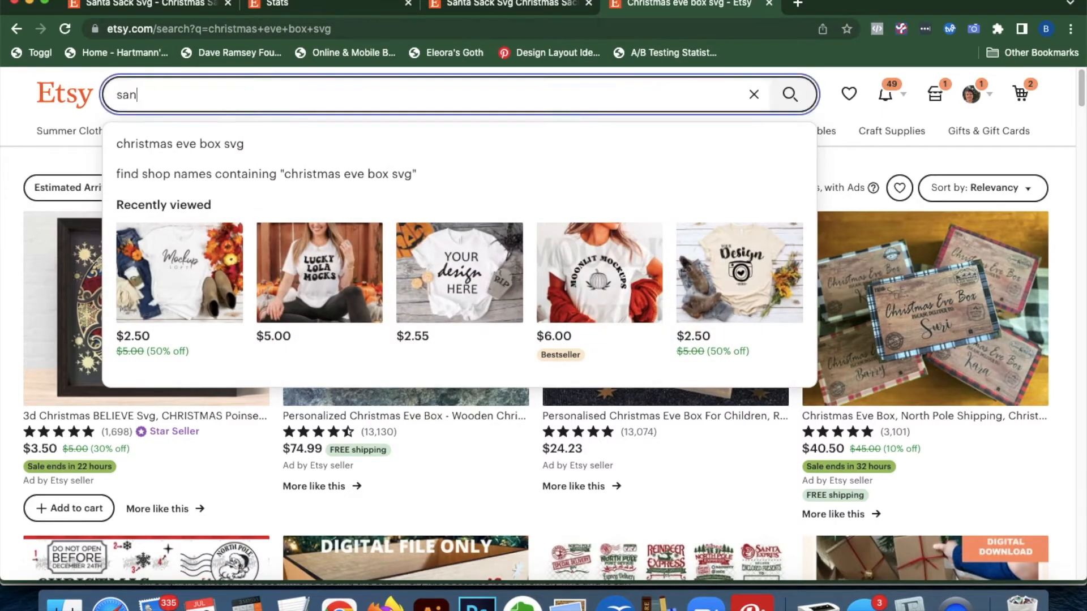
pyautogui.write('ta sack svg')
pyautogui.press('Return')
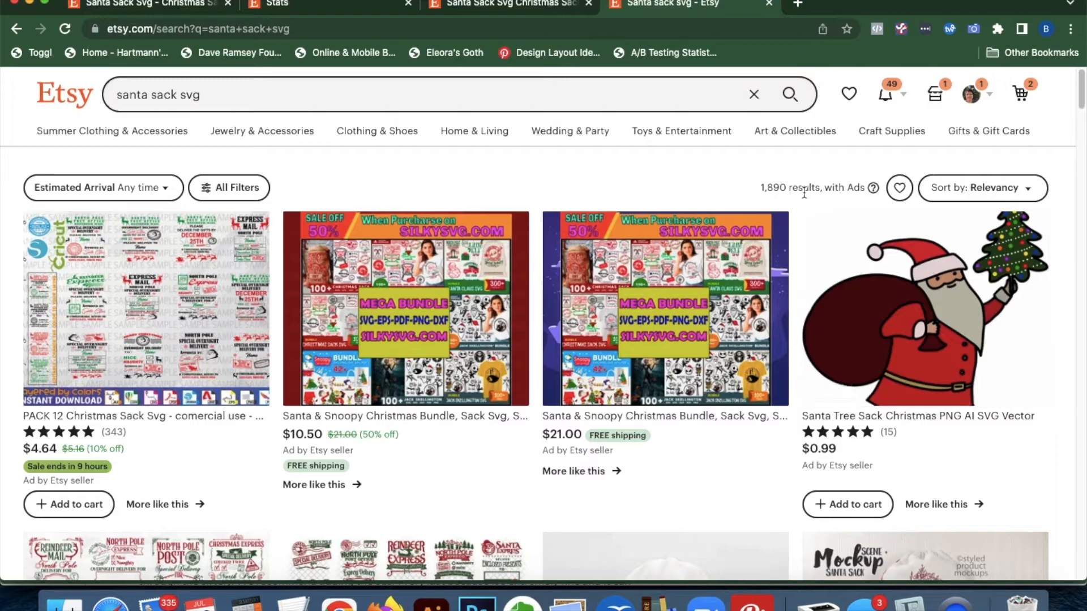
pyautogui.click(206, 95)
# Insert 'Christmas Eve Box Svg -' at the start of the listing title, leaving it 22 characters over
pyautogui.click(176, 3)
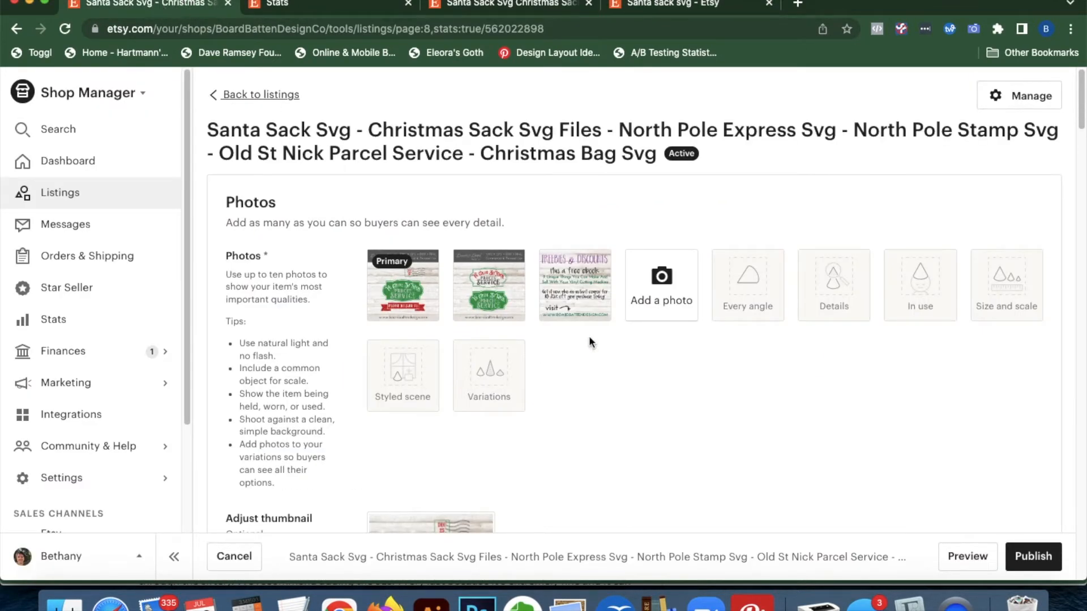
pyautogui.scroll(-15, 640, 410)
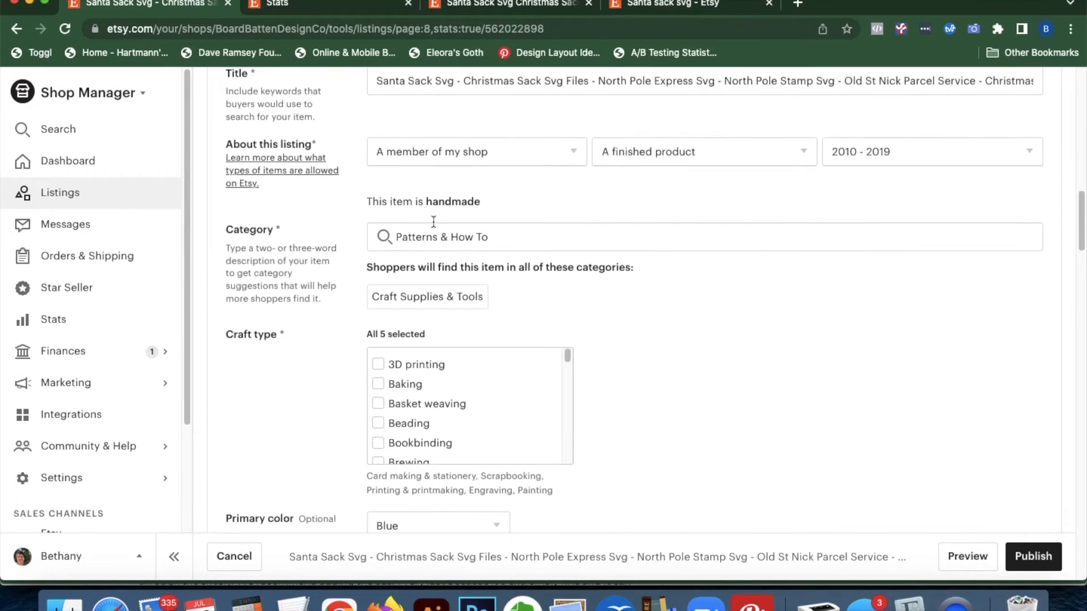
pyautogui.scroll(1, 385, 147)
pyautogui.click(391, 103)
pyautogui.press('super+a')
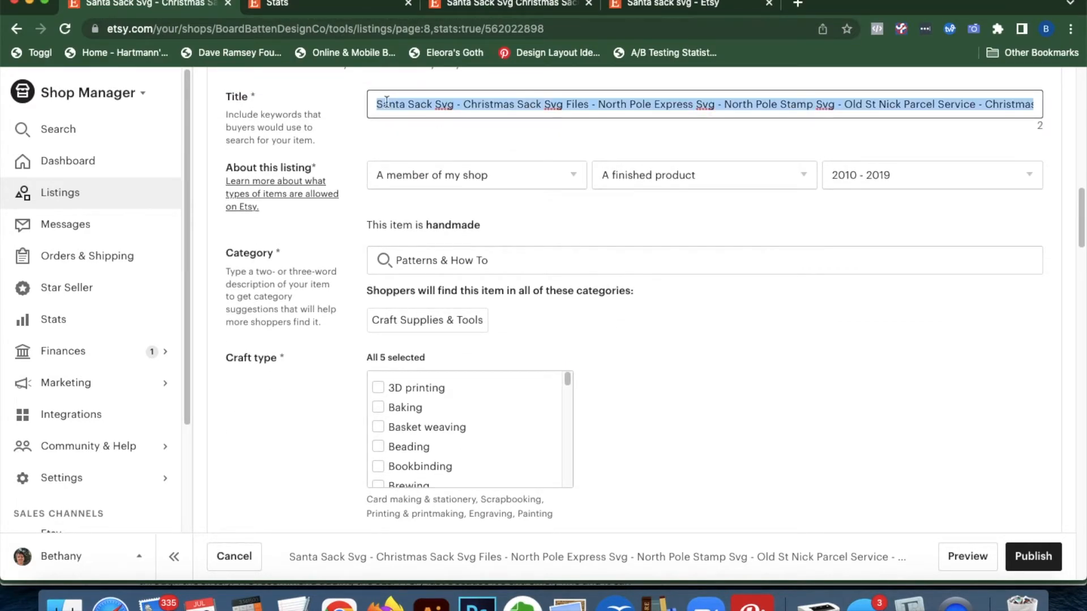
pyautogui.click(378, 104)
pyautogui.write('Christm')
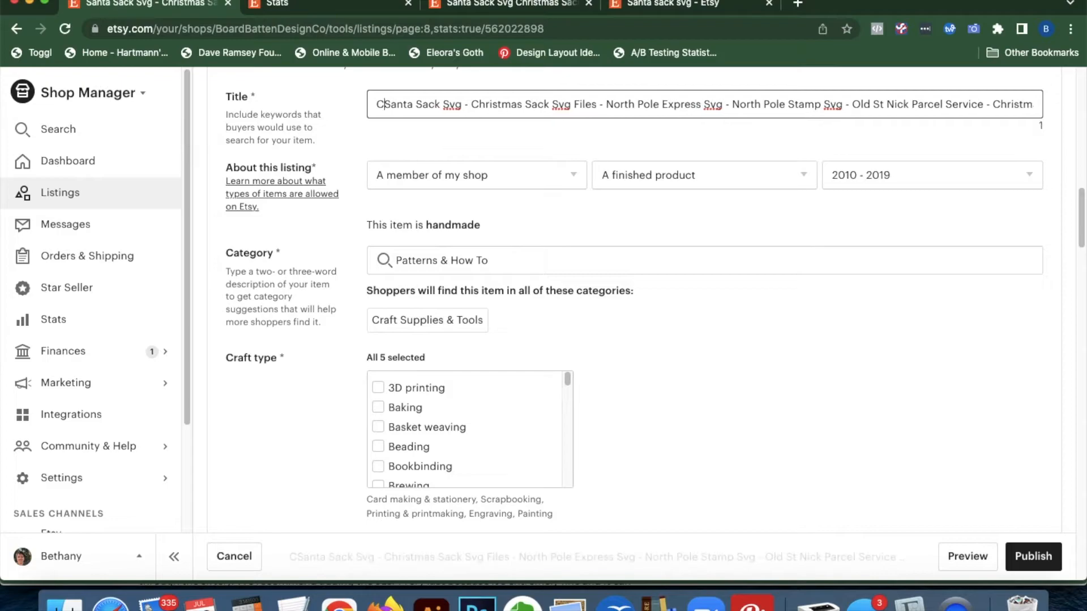
pyautogui.write('as Eve Box Svg -')
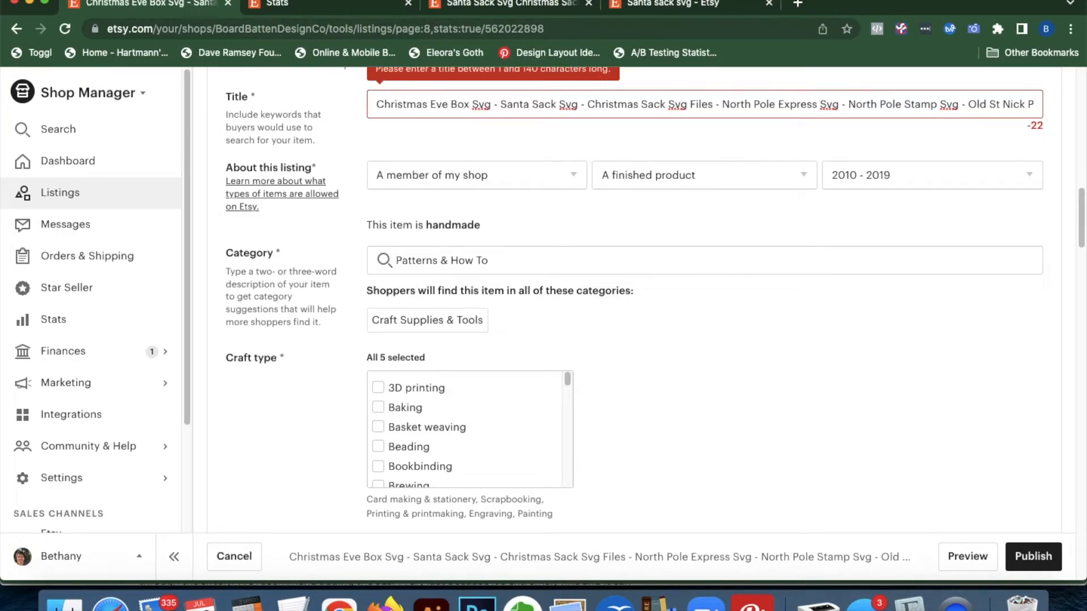
pyautogui.click(511, 5)
pyautogui.click(644, 5)
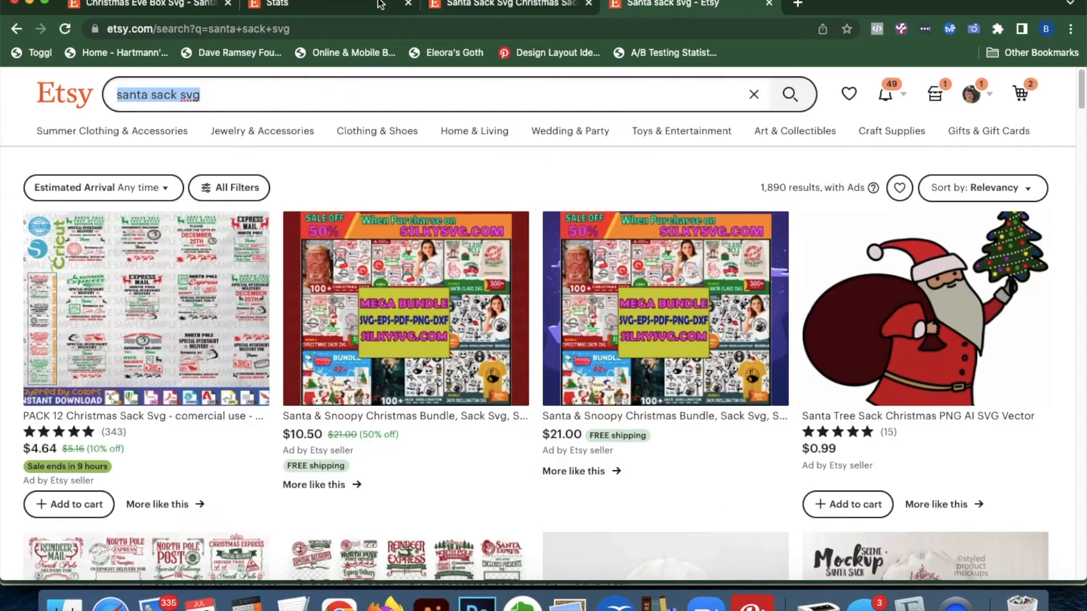
pyautogui.click(351, 5)
# Highlight the stats search terms 'north pole stamp' and 'north pole stamp svg'
pyautogui.click(550, 283)
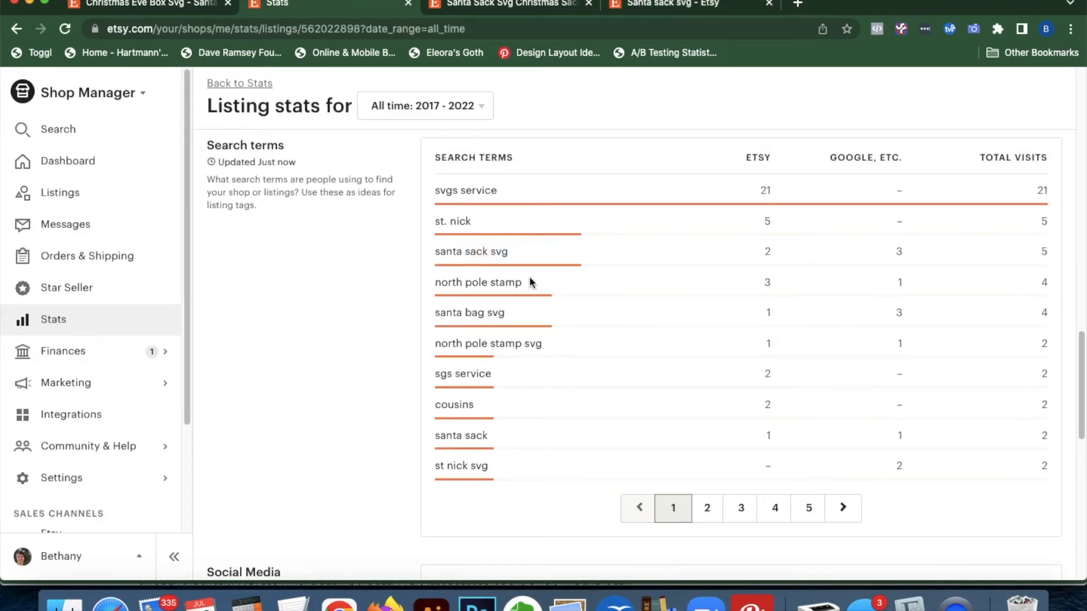
pyautogui.moveTo(536, 283); pyautogui.dragTo(435, 283)
pyautogui.moveTo(554, 345); pyautogui.dragTo(442, 344)
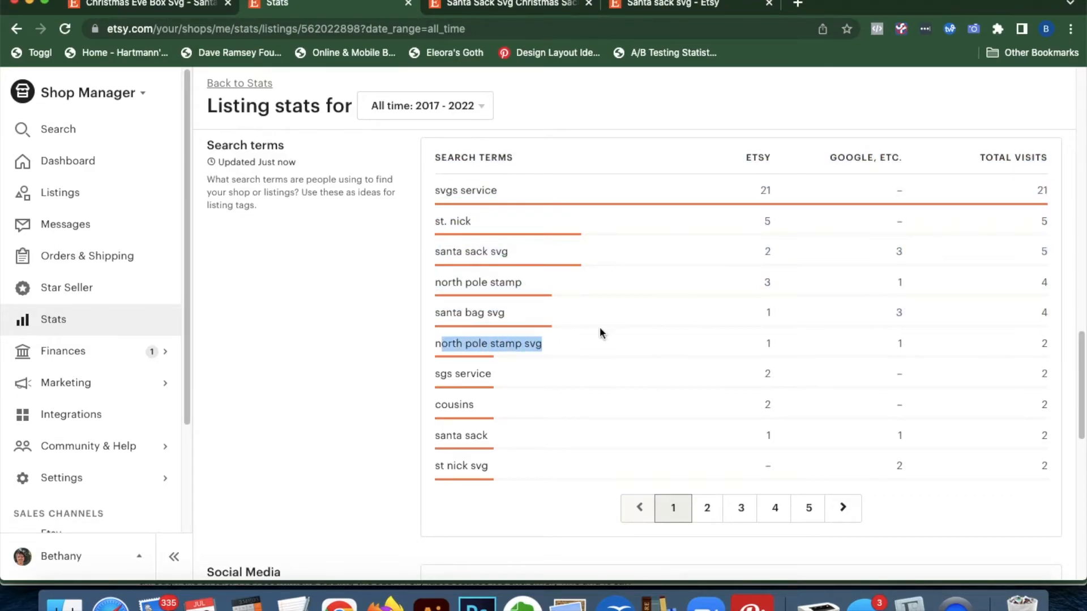
pyautogui.click(151, 6)
# Search Etsy for 'north pole stamp svg' (1,680 results) and return to the listing editor
pyautogui.click(626, 10)
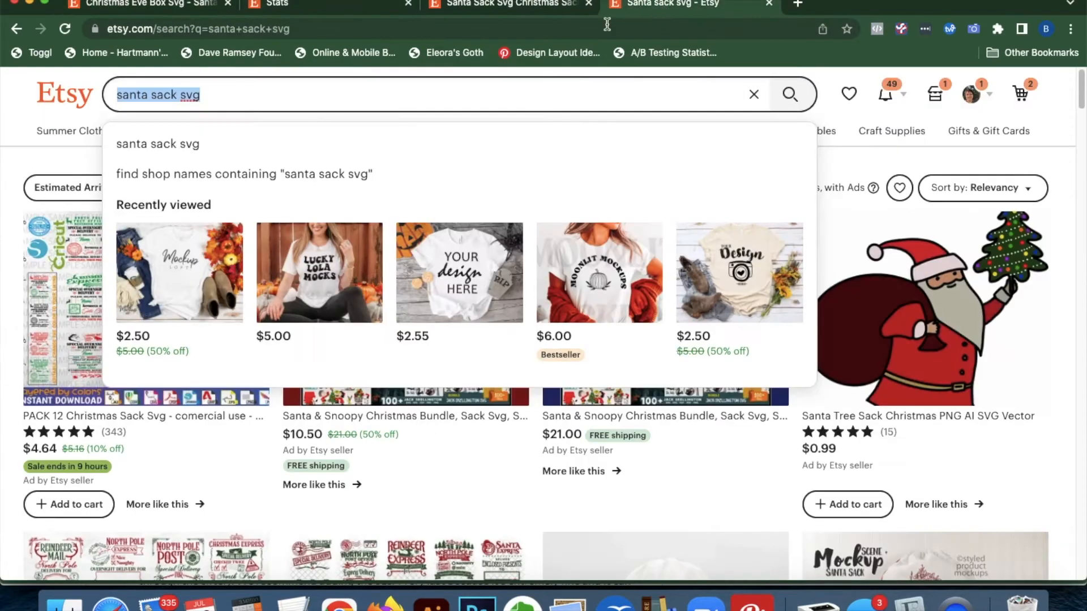
pyautogui.write('no')
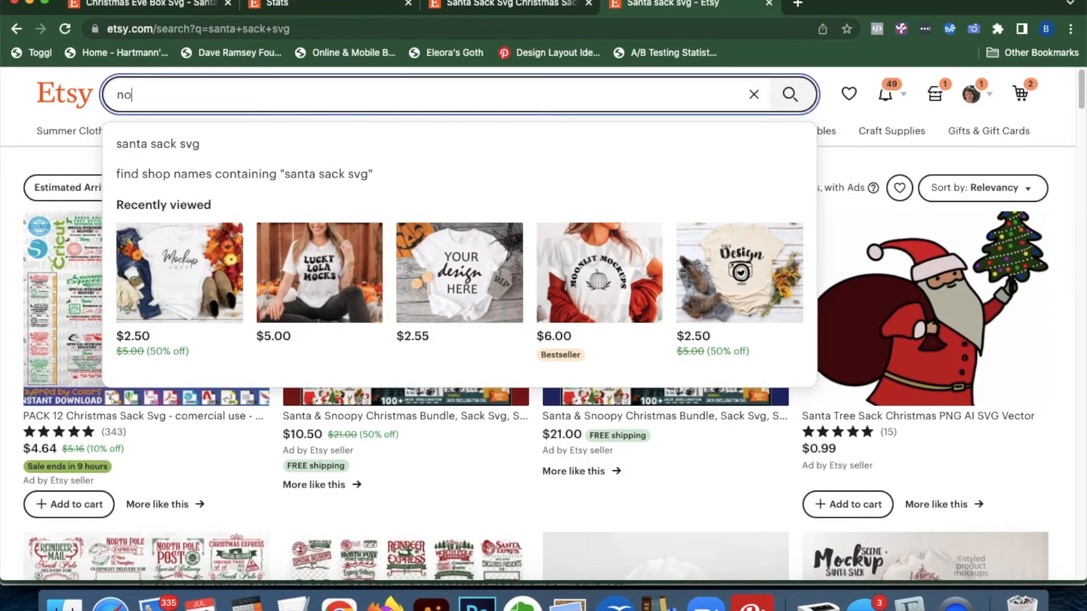
pyautogui.write('rth pole stamp svg')
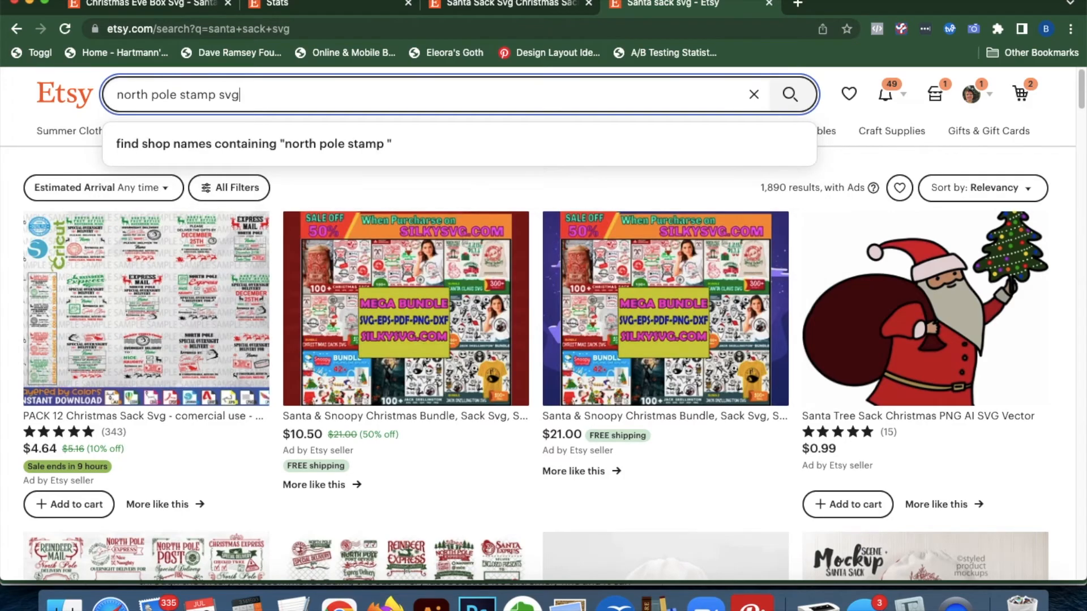
pyautogui.press('Return')
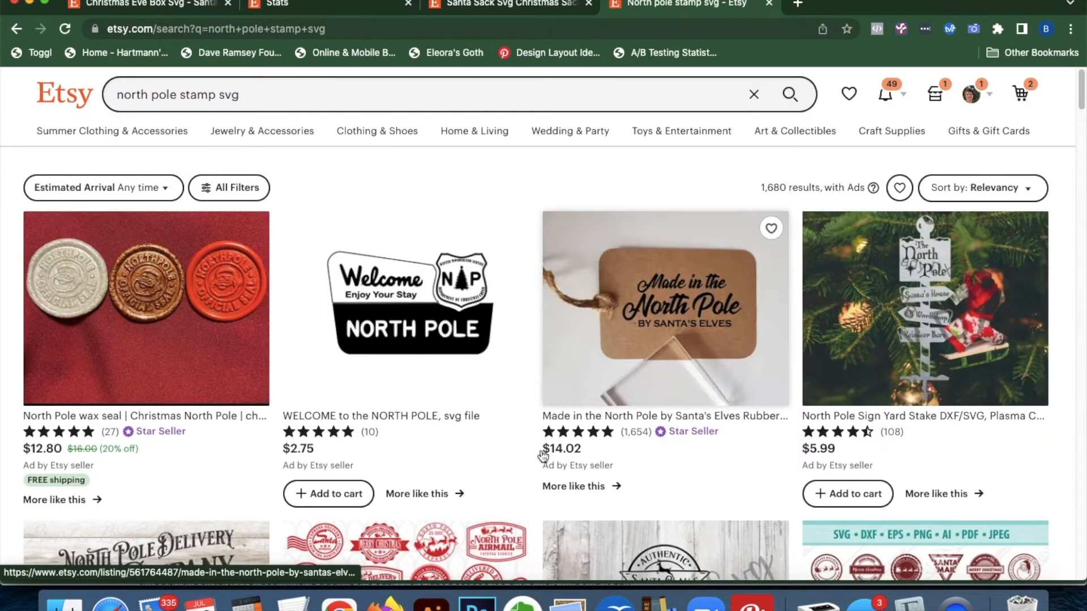
pyautogui.scroll(-10, 546, 511)
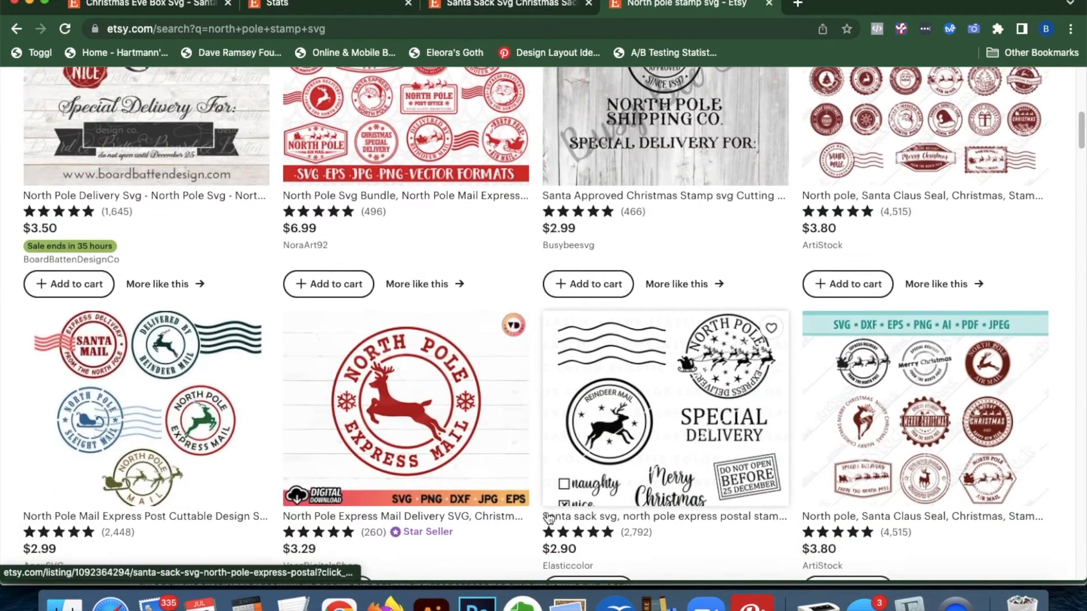
pyautogui.scroll(-2, 546, 511)
pyautogui.scroll(12, 554, 453)
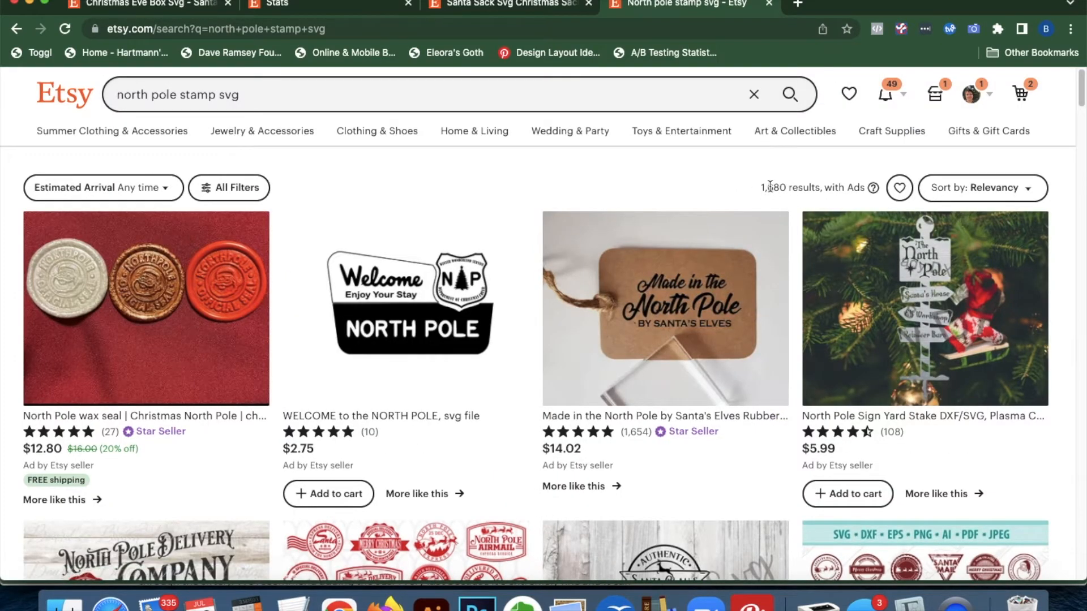
pyautogui.click(215, 5)
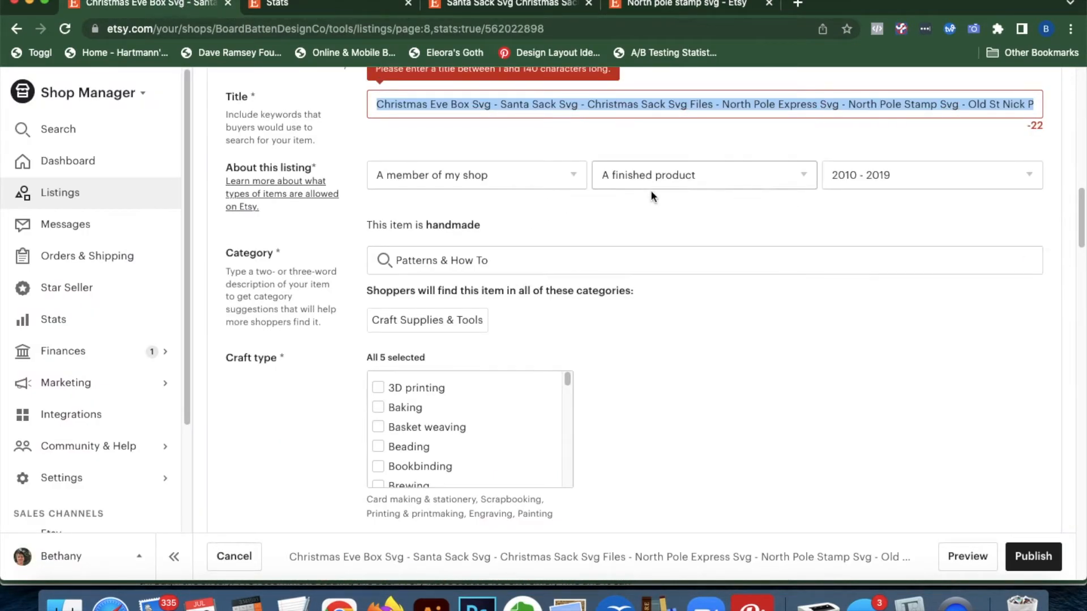
# Cut 'North Pole Stamp Svg -' from the title and paste it before 'Santa Sack Svg'
pyautogui.click(819, 107)
pyautogui.moveTo(969, 107); pyautogui.dragTo(848, 106)
pyautogui.press('super+c')
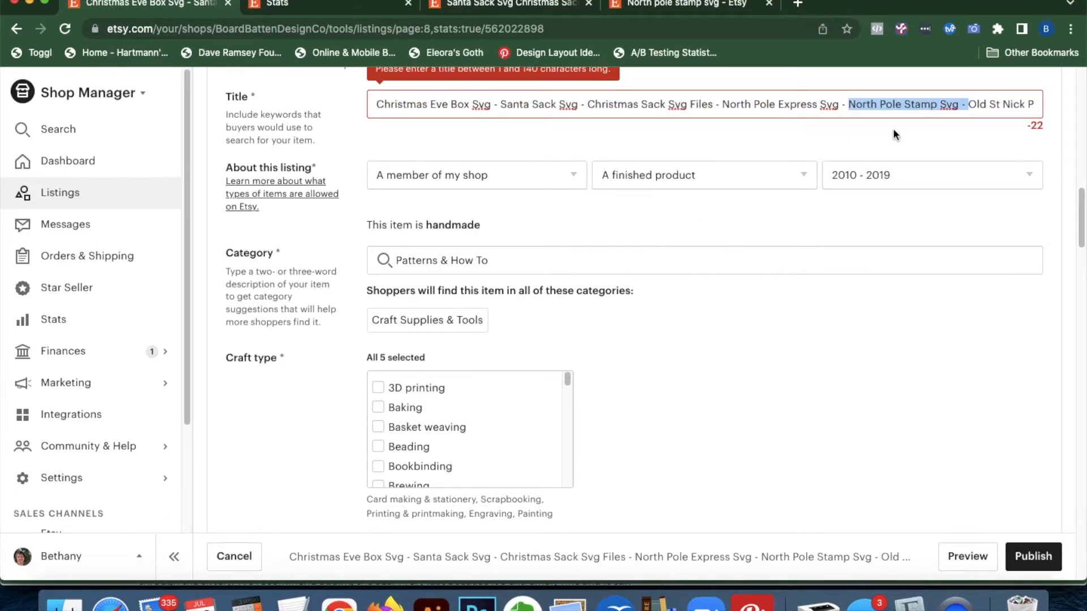
pyautogui.press('BackSpace')
pyautogui.click(501, 106)
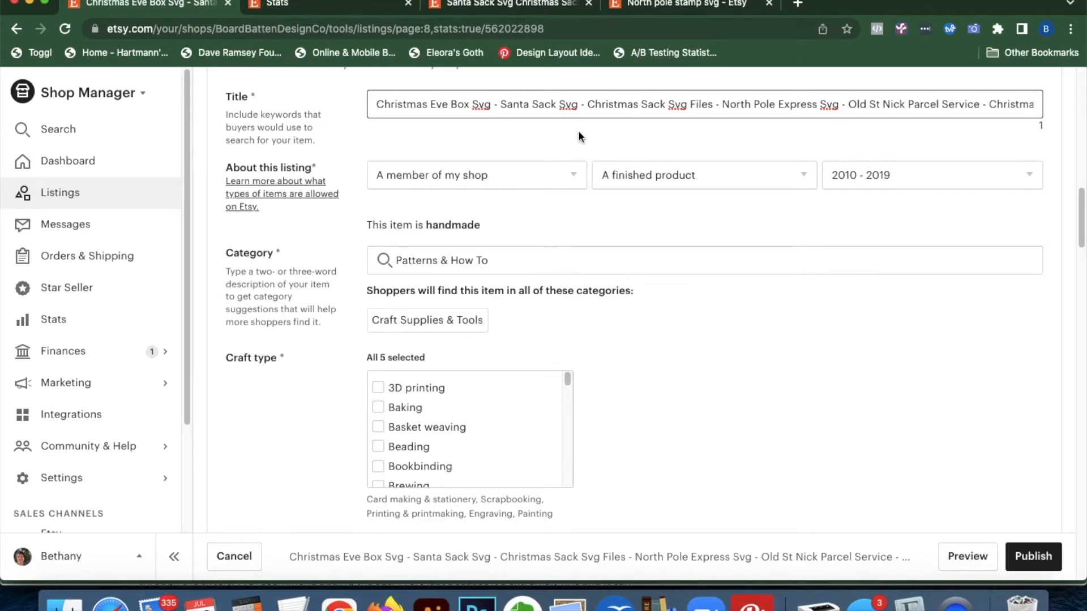
pyautogui.press('super+v')
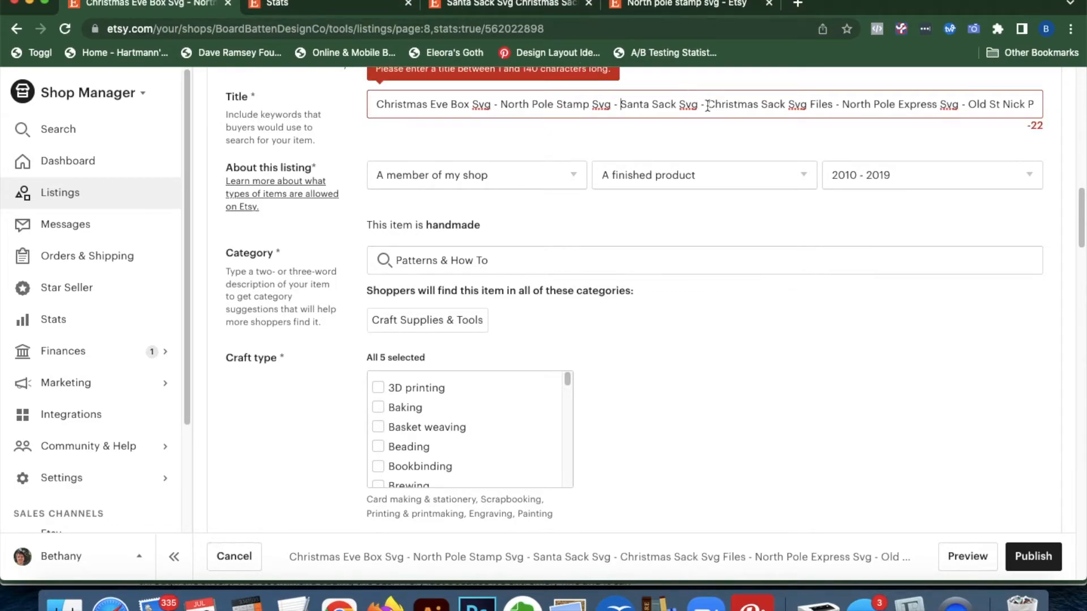
pyautogui.click(341, 7)
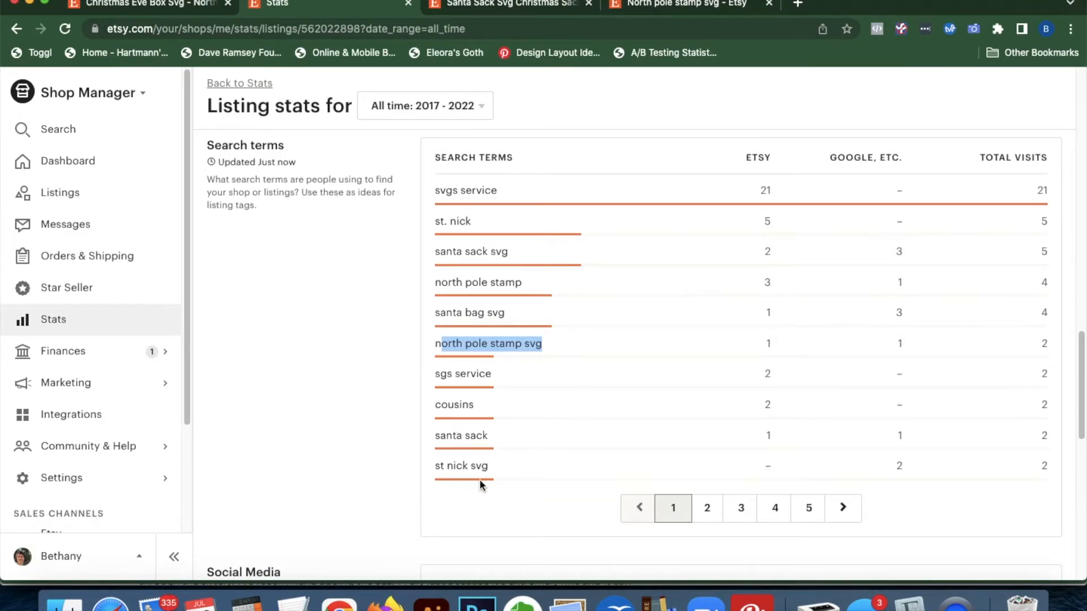
# Highlight the 'st nick svg' search term and compare it with the live listing
pyautogui.moveTo(492, 466); pyautogui.dragTo(434, 468)
pyautogui.click(456, 7)
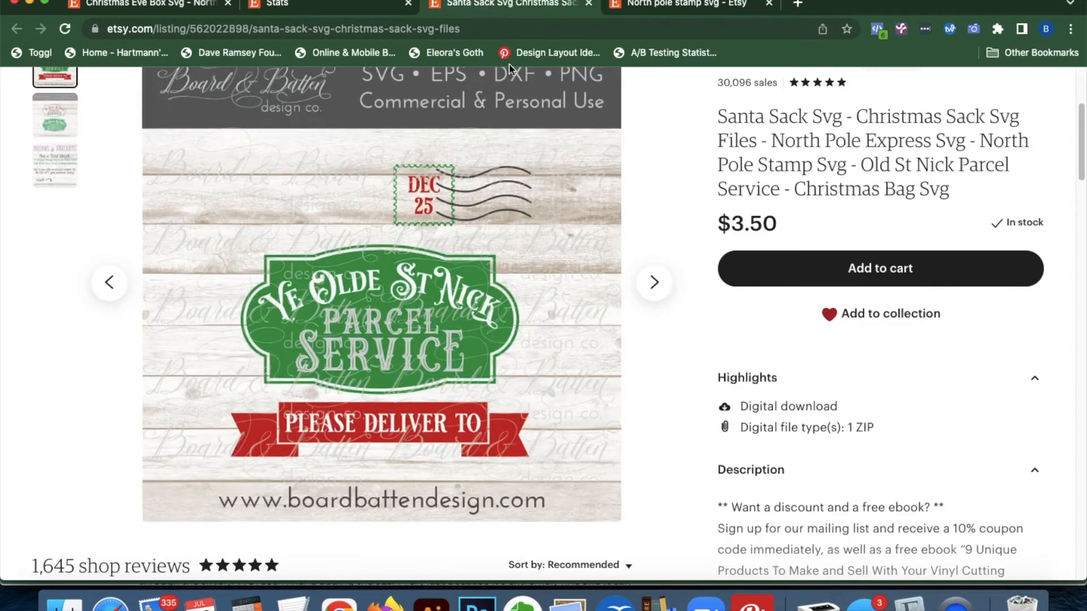
pyautogui.click(292, 7)
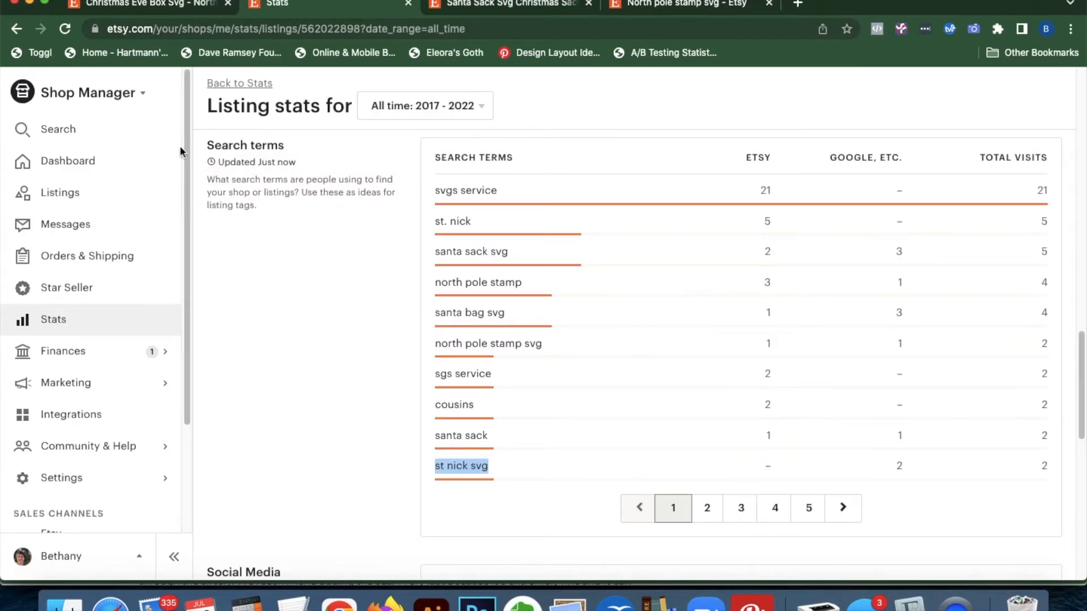
pyautogui.click(182, 5)
# Insert 'St Nick svg -' before 'Christmas Sack Svg Files' in the title, capitalising St and Nick
pyautogui.click(716, 113)
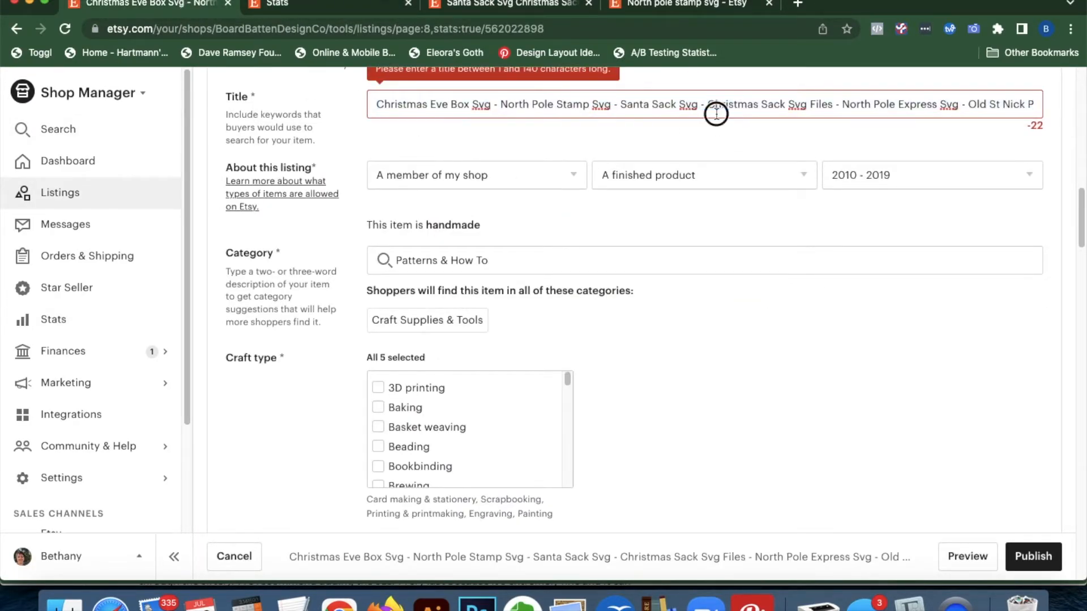
pyautogui.write('st nick svg')
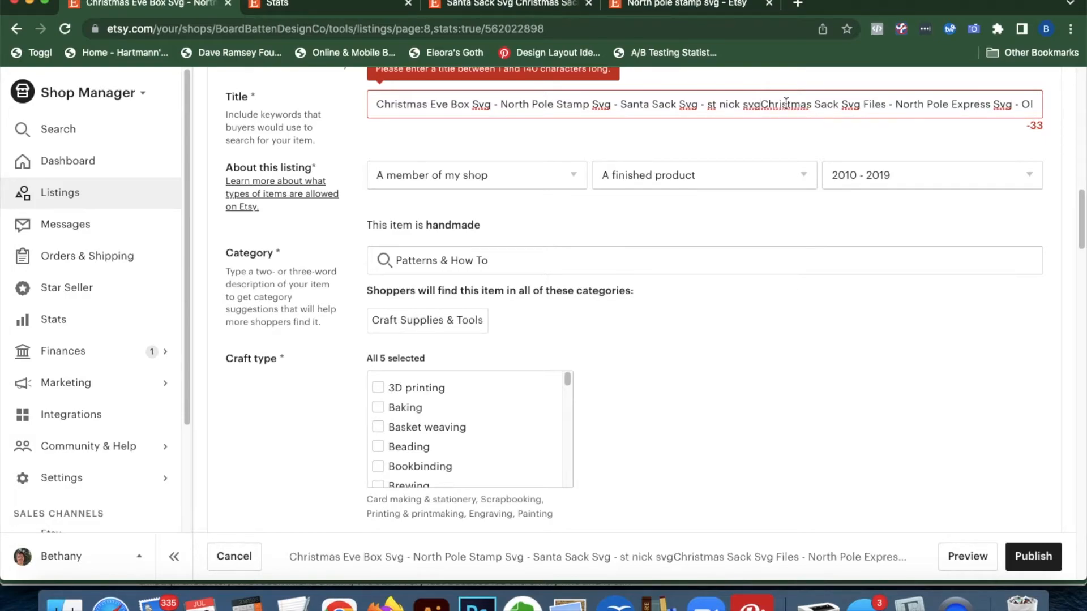
pyautogui.press('BackSpace')
pyautogui.write('S')
pyautogui.click(727, 104)
pyautogui.press('BackSpace')
pyautogui.write('N')
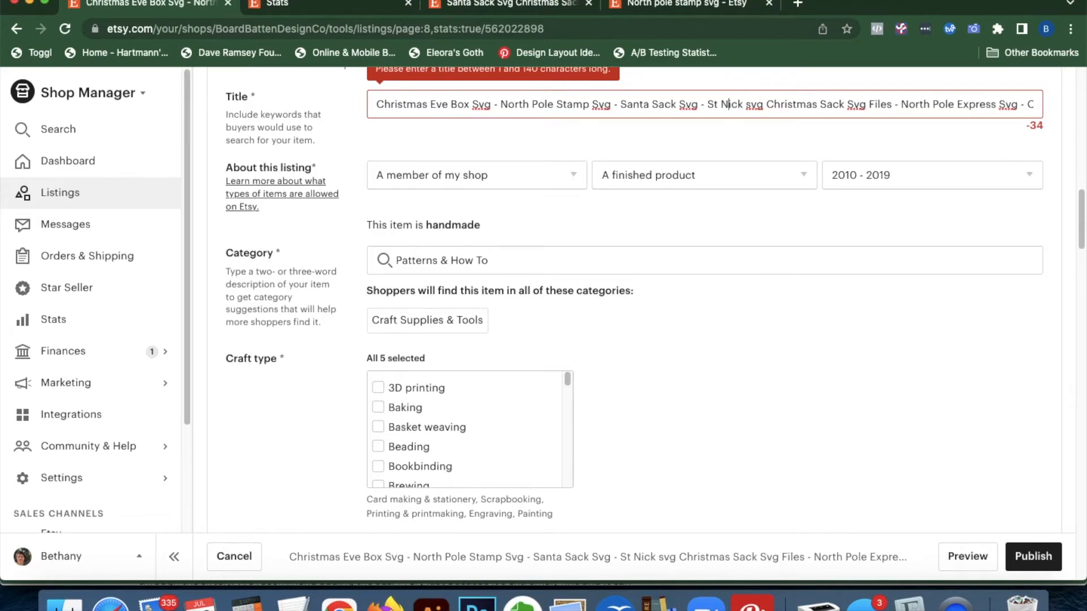
pyautogui.click(766, 104)
pyautogui.write('-')
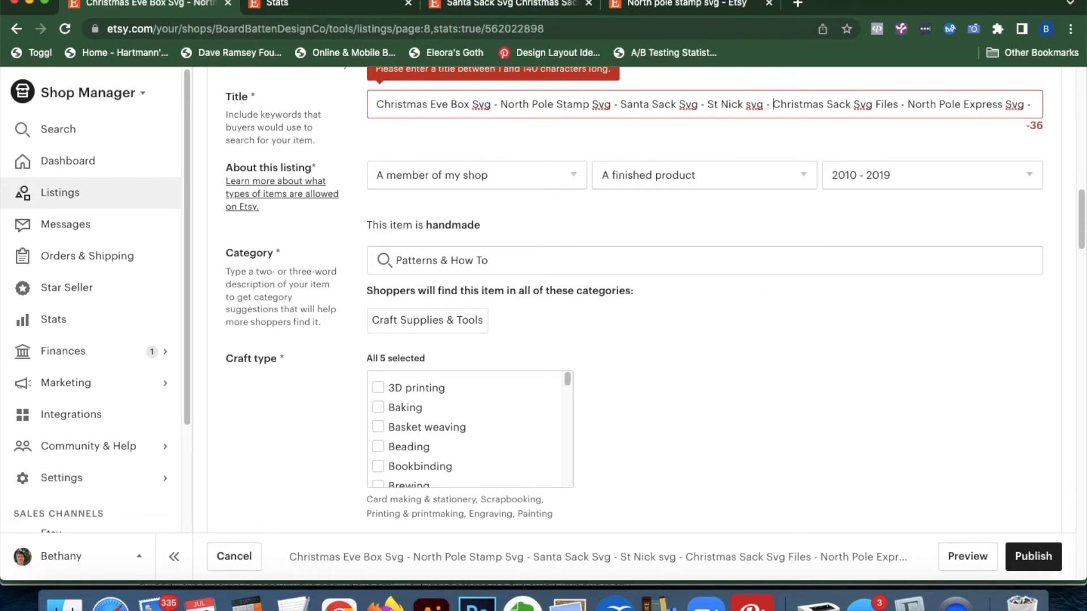
# Check the live listing, then view page 2 of the search-term stats
pyautogui.click(473, 4)
pyautogui.click(339, 6)
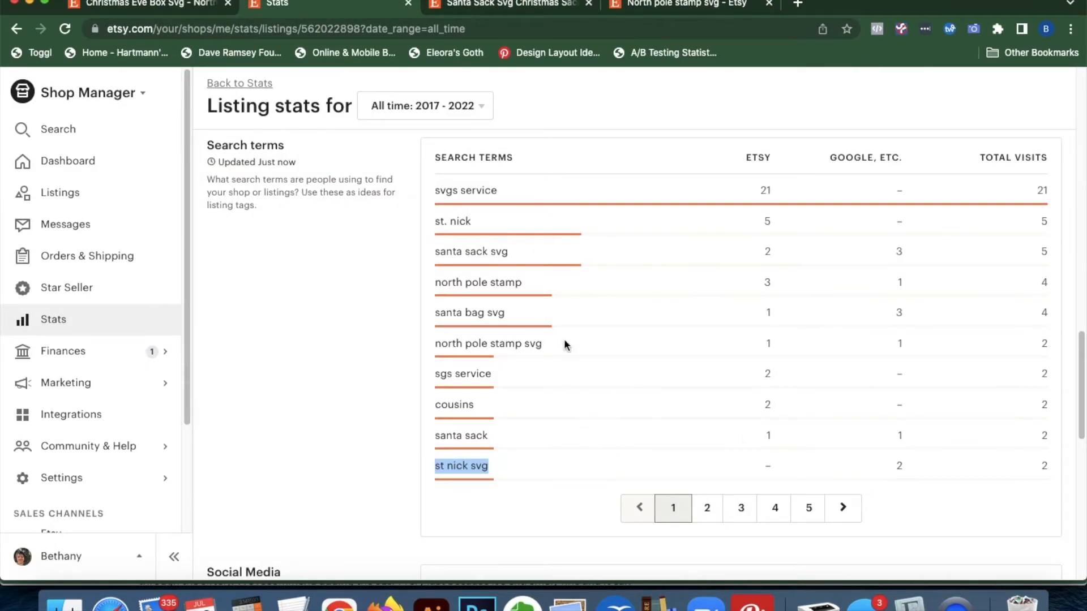
pyautogui.click(708, 512)
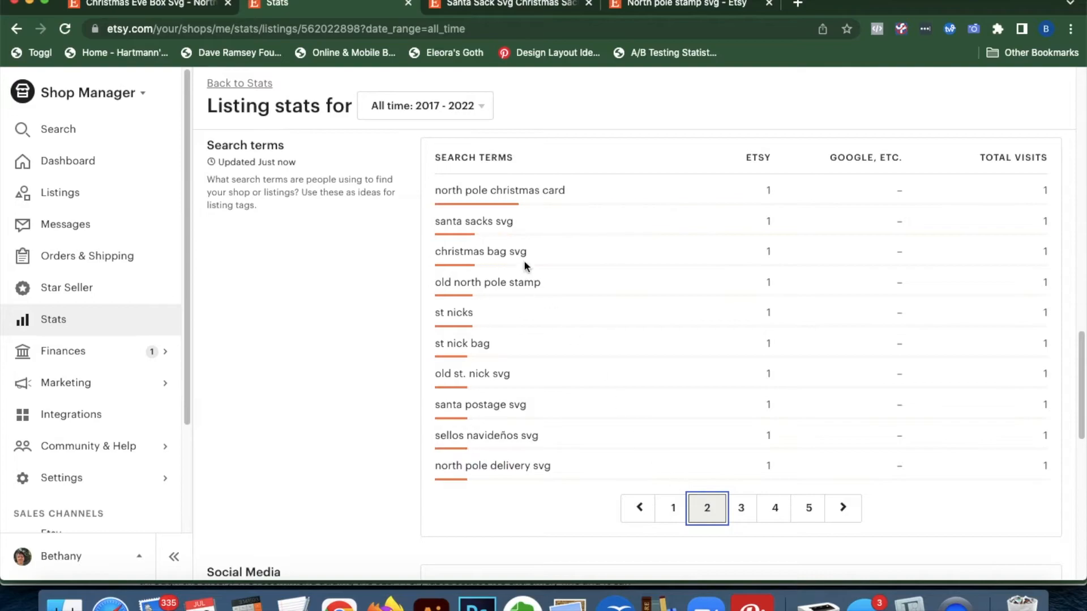
# Copy 'christmas bag svg' from the search-term stats and search Etsy for it
pyautogui.moveTo(568, 191); pyautogui.dragTo(439, 192)
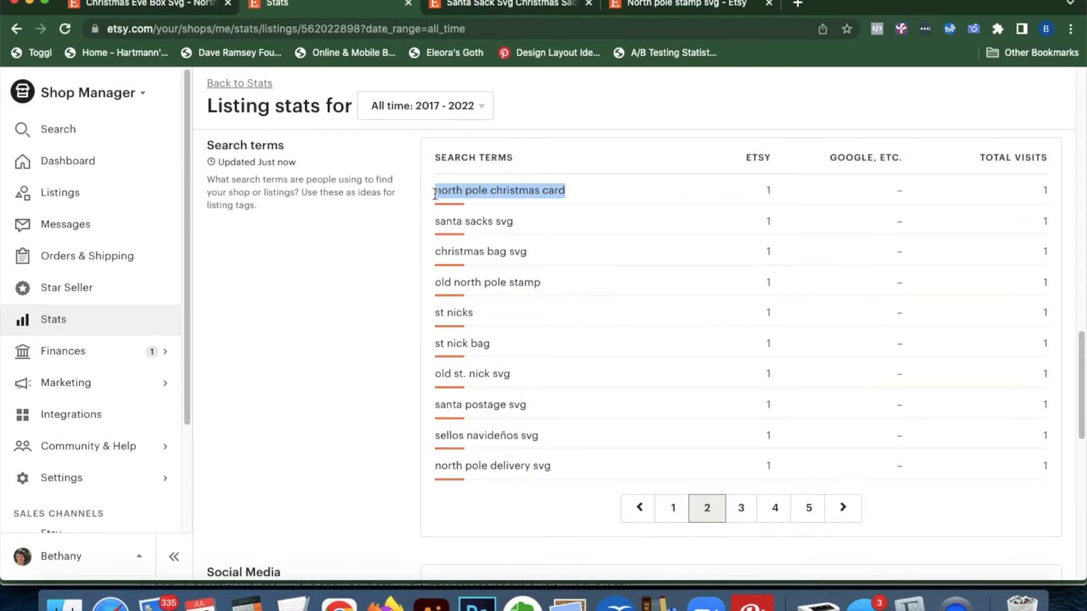
pyautogui.moveTo(542, 249); pyautogui.dragTo(434, 252)
pyautogui.click(679, 6)
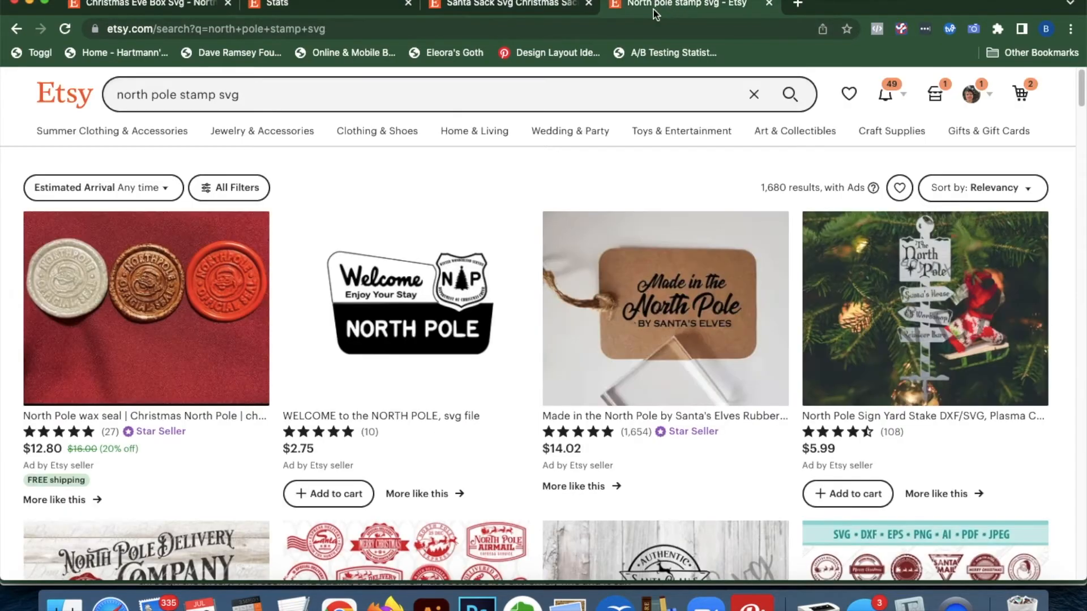
pyautogui.click(436, 86)
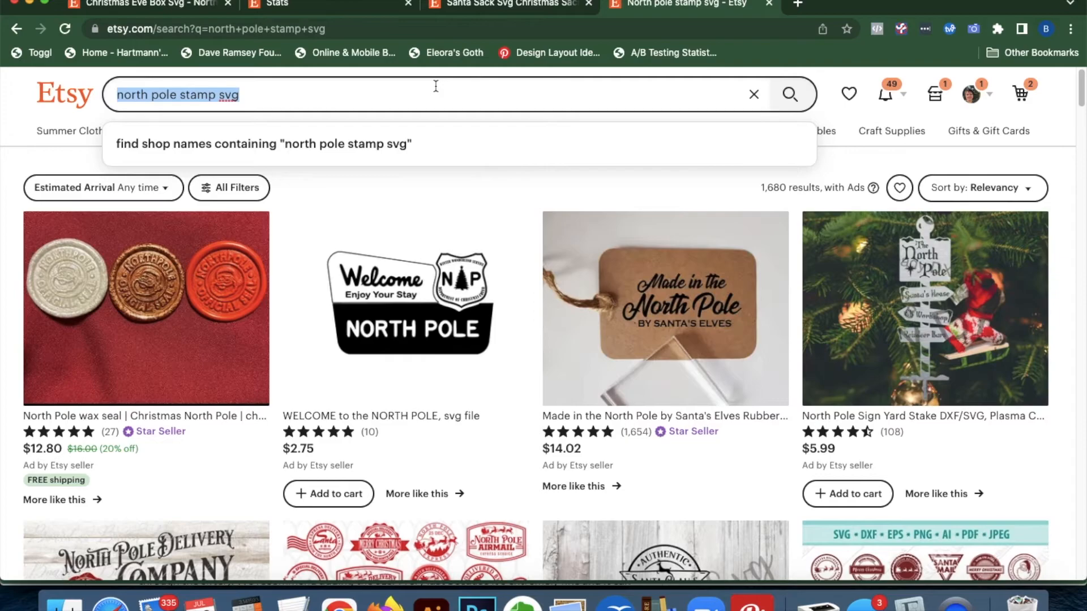
pyautogui.write('christmas bag svg')
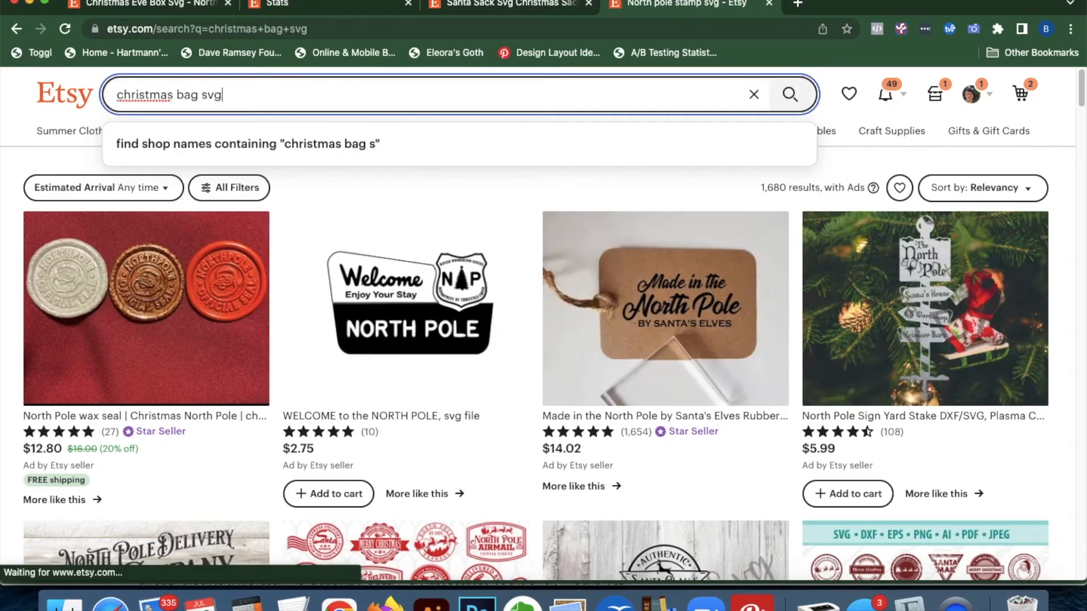
pyautogui.press('Return')
# Browse the 29,646 christmas bag svg results for the Santa Sack listing, then return to the editor
pyautogui.click(306, 7)
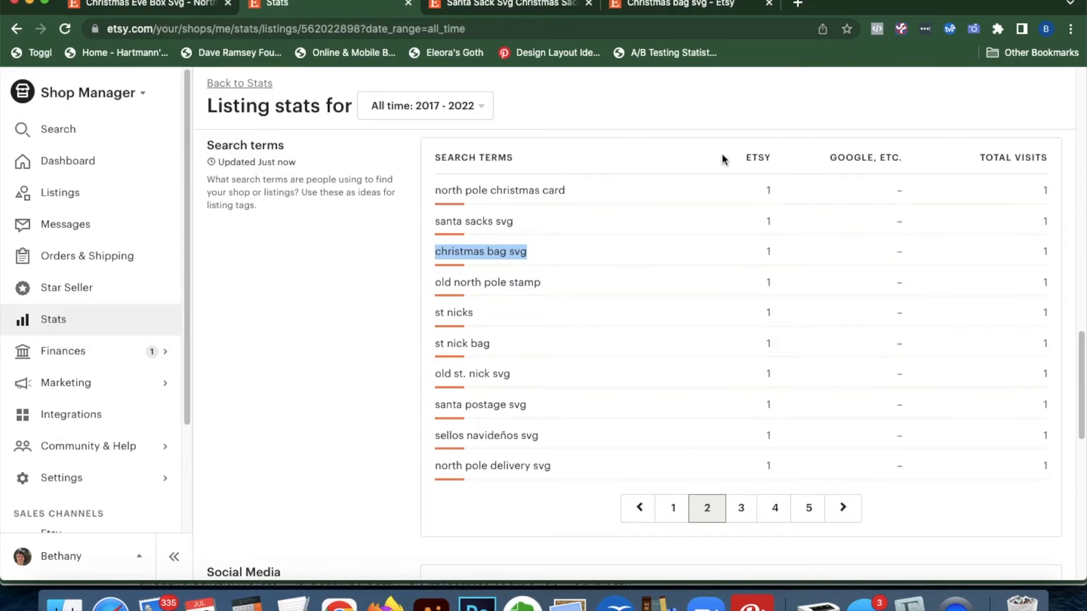
pyautogui.click(639, 8)
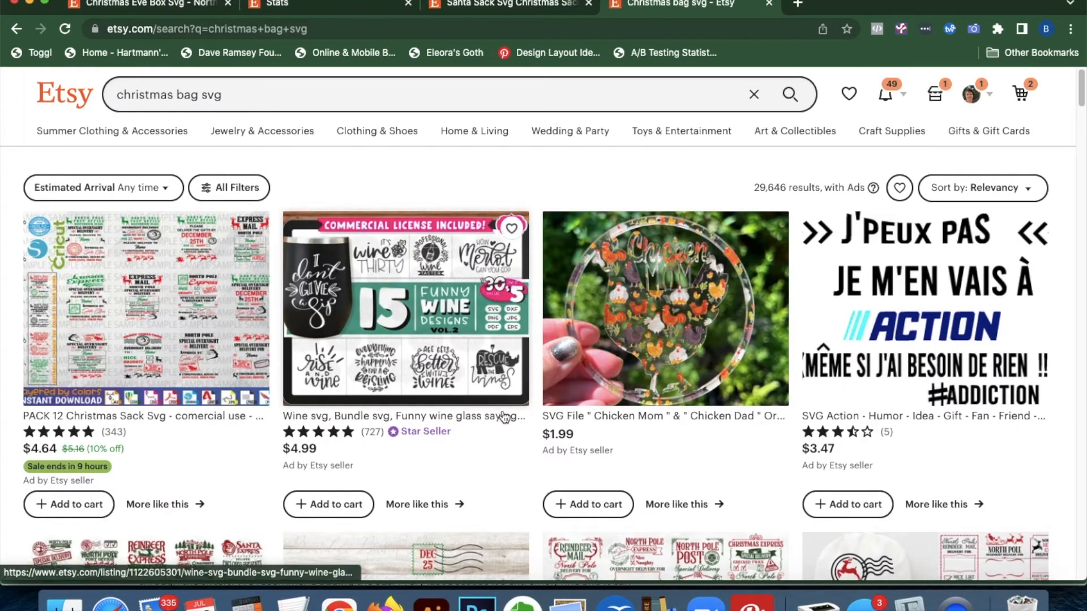
pyautogui.scroll(-10, 510, 416)
pyautogui.scroll(10, 623, 283)
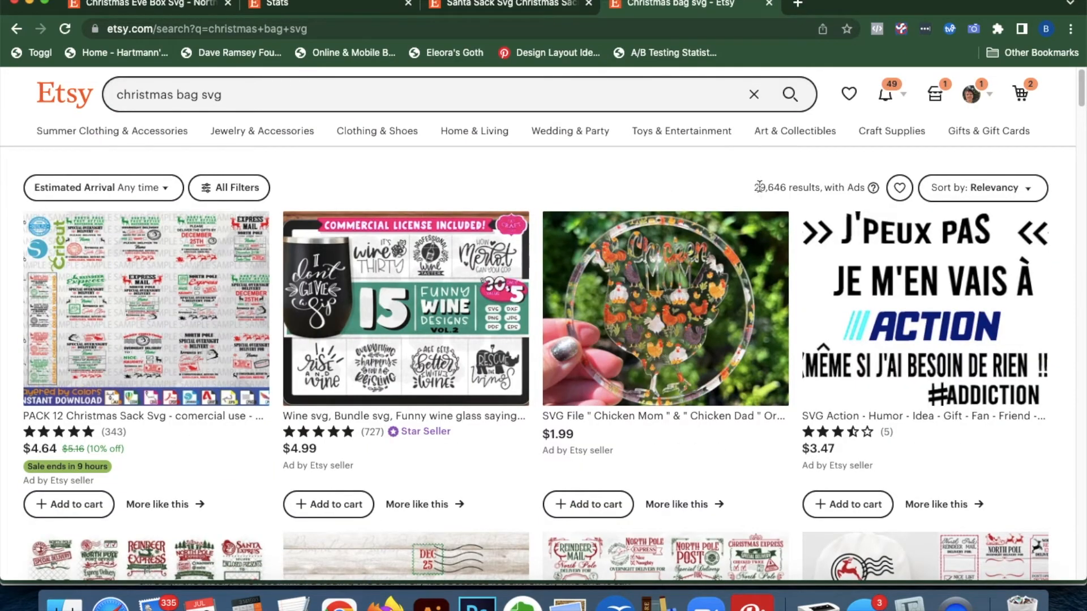
pyautogui.scroll(-4, 568, 353)
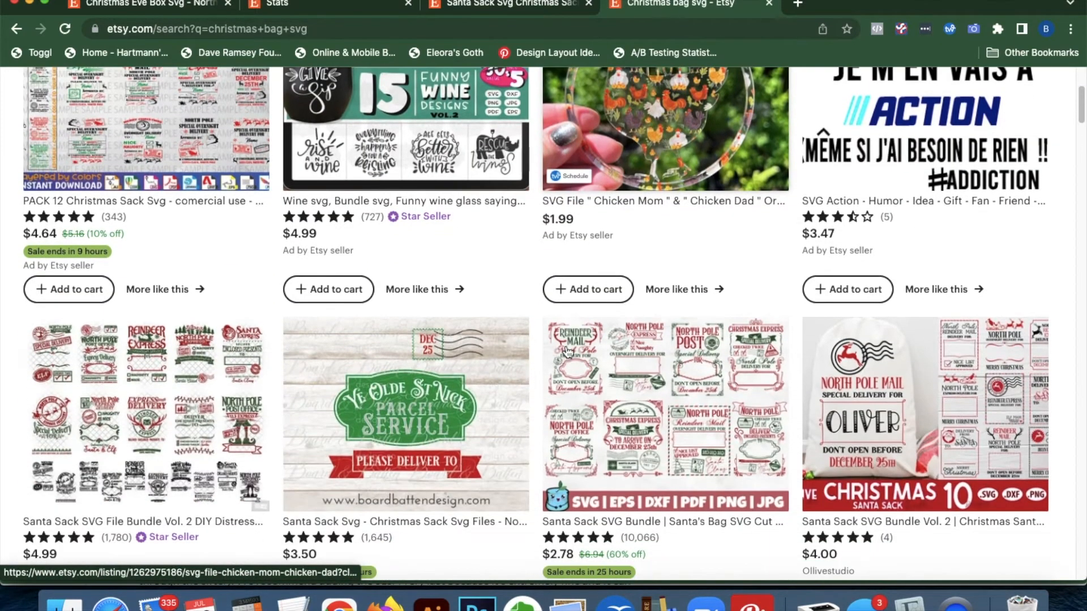
pyautogui.scroll(-4, 568, 352)
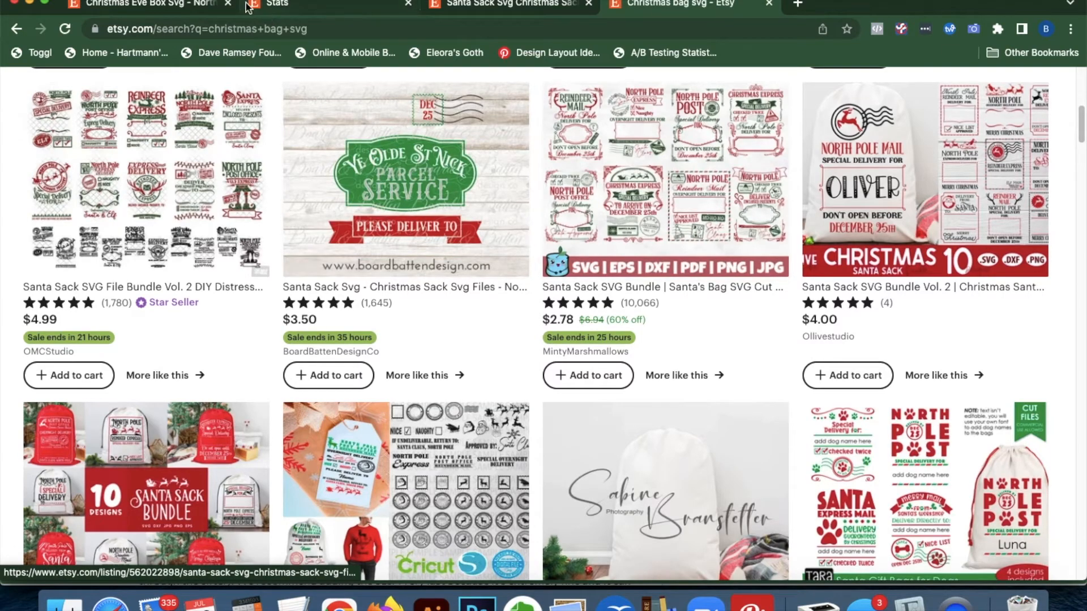
pyautogui.click(193, 8)
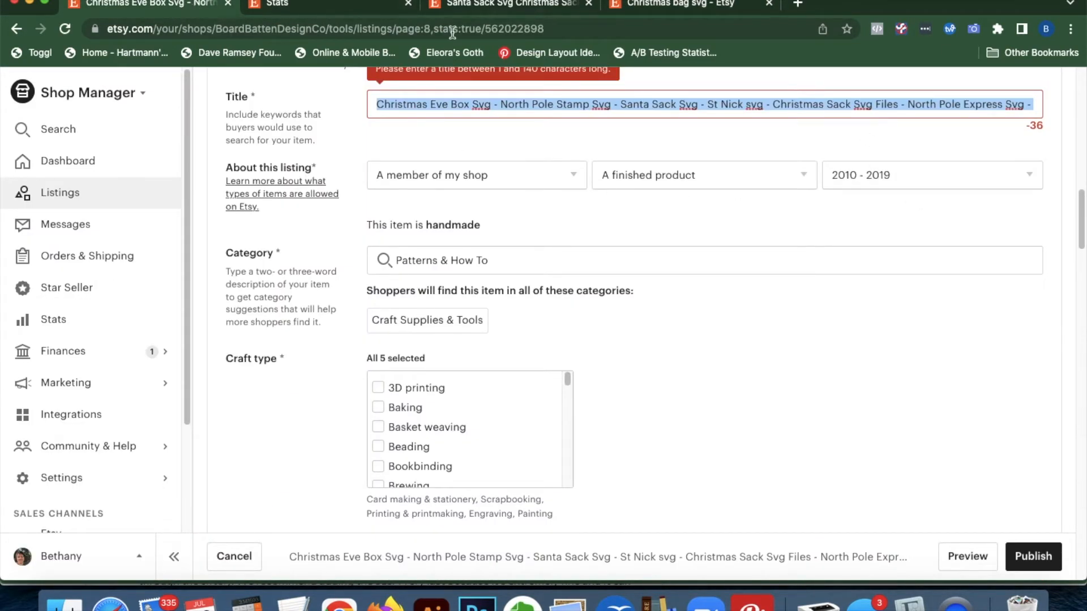
# Move 'Christmas Bag Svg' from the title's end to just before 'Christmas Sack Svg Files'
pyautogui.click(345, 8)
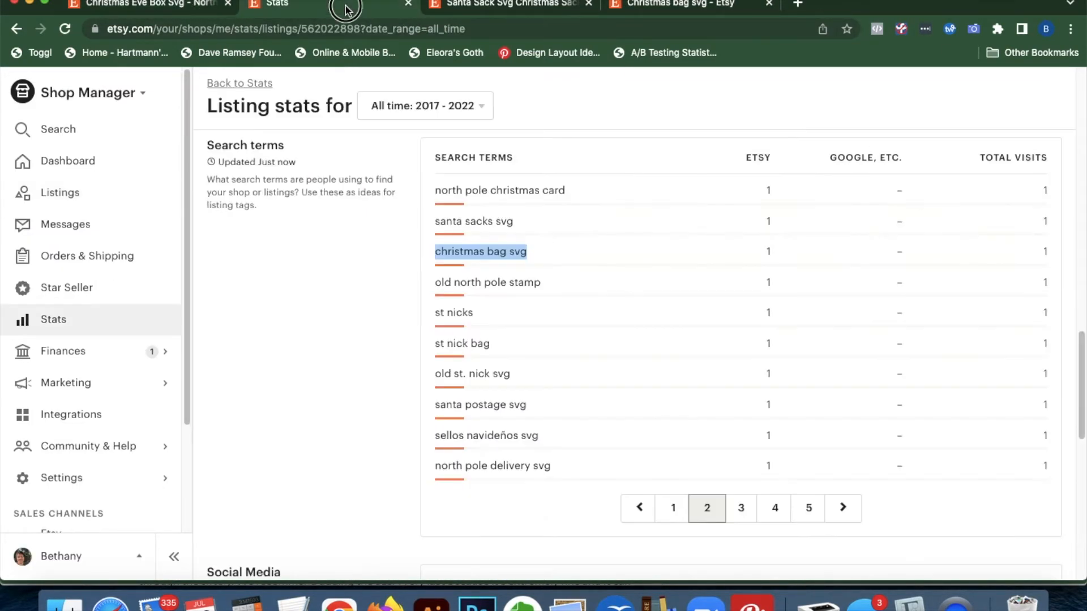
pyautogui.click(211, 8)
pyautogui.click(537, 8)
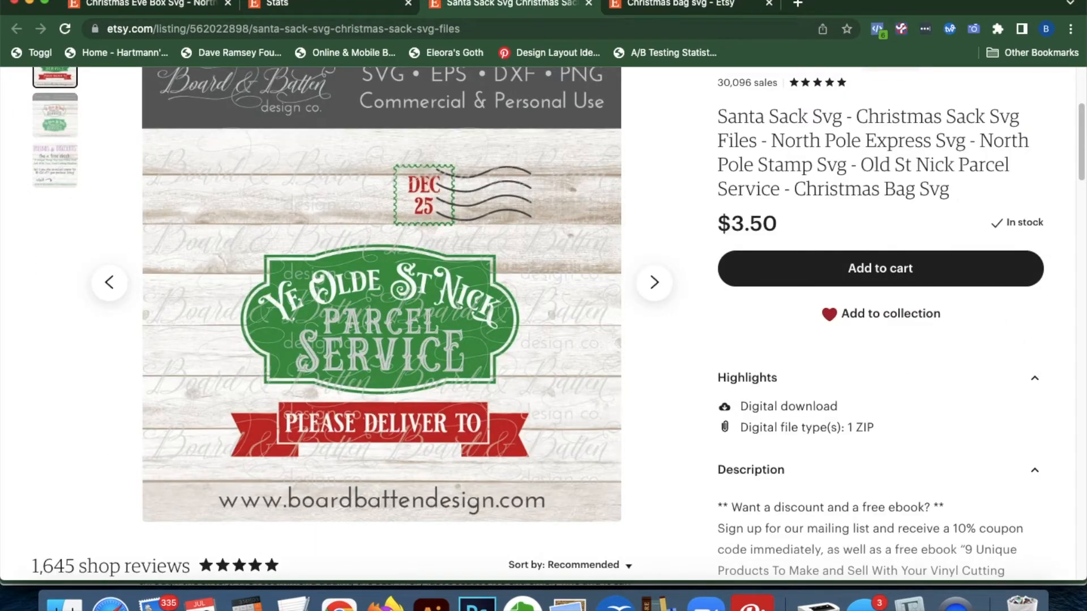
pyautogui.click(105, 10)
pyautogui.click(920, 105)
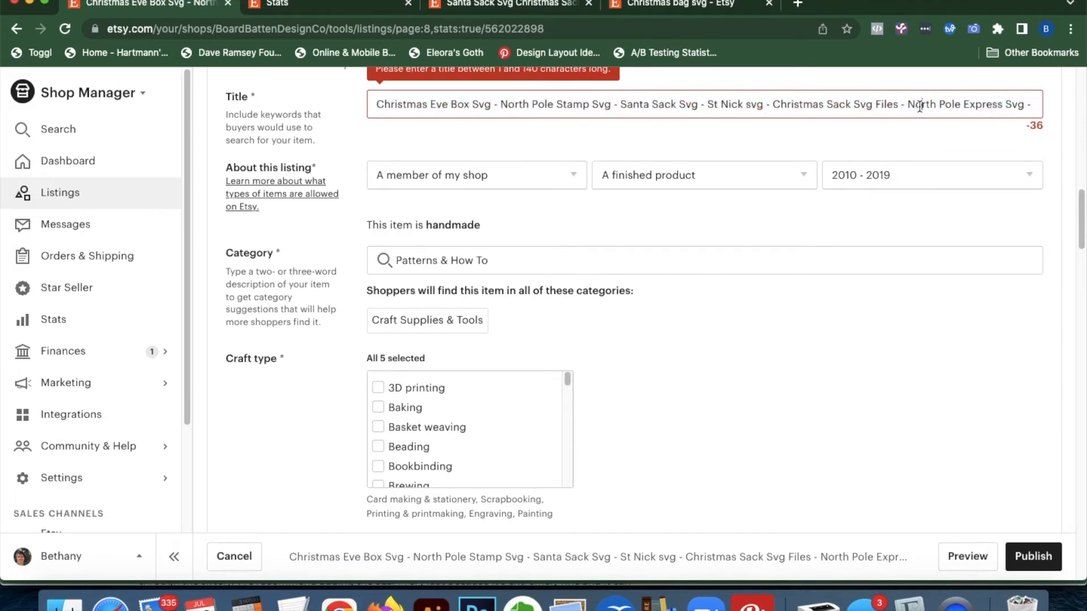
pyautogui.press('Down')
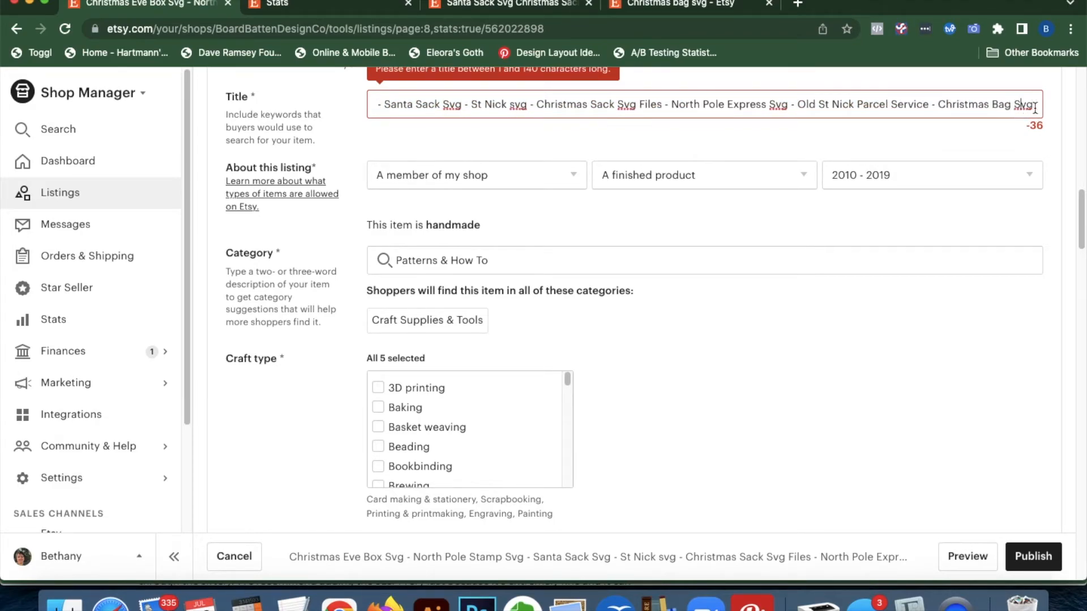
pyautogui.moveTo(1034, 105); pyautogui.dragTo(940, 106)
pyautogui.press('super+c')
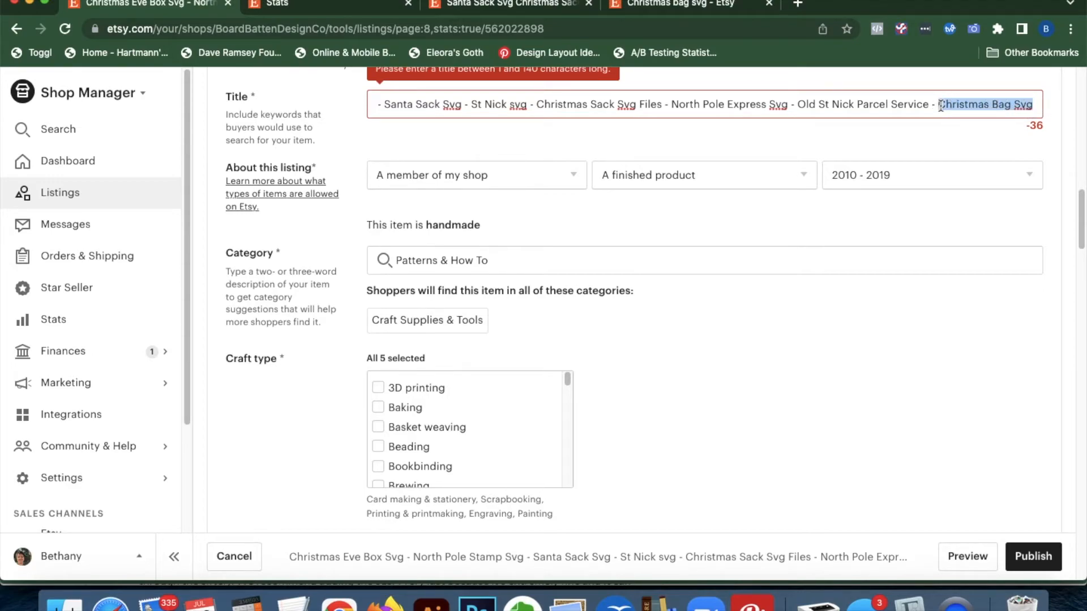
pyautogui.press('BackSpace')
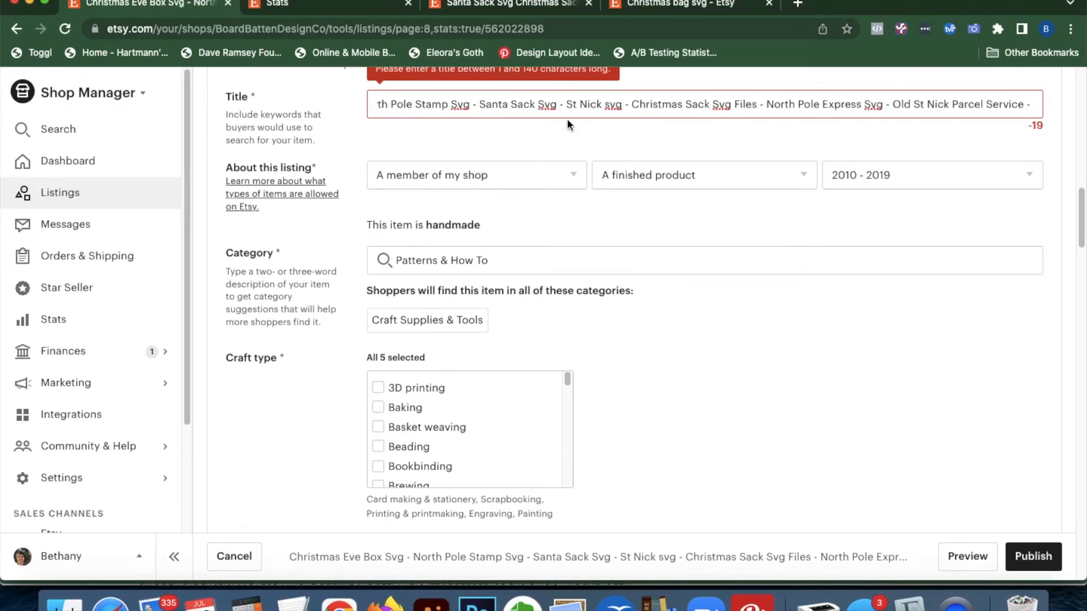
pyautogui.click(632, 105)
pyautogui.press('super+v')
pyautogui.write('-')
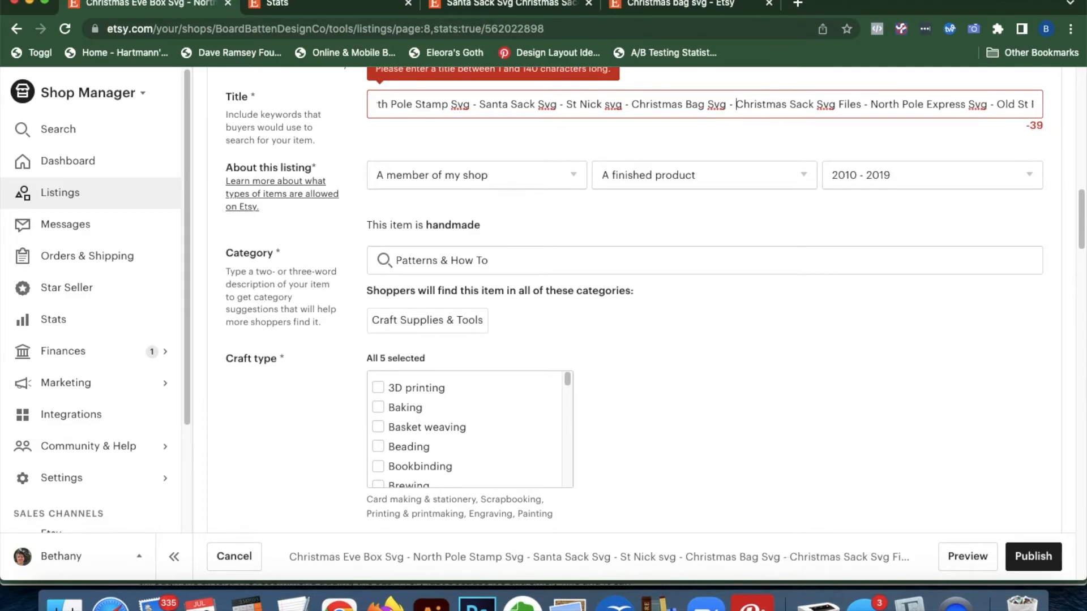
# Delete '- Old St Nick Parcel Service' from the title and view the search-term stats
pyautogui.moveTo(987, 104); pyautogui.dragTo(1082, 109)
pyautogui.press('BackSpace')
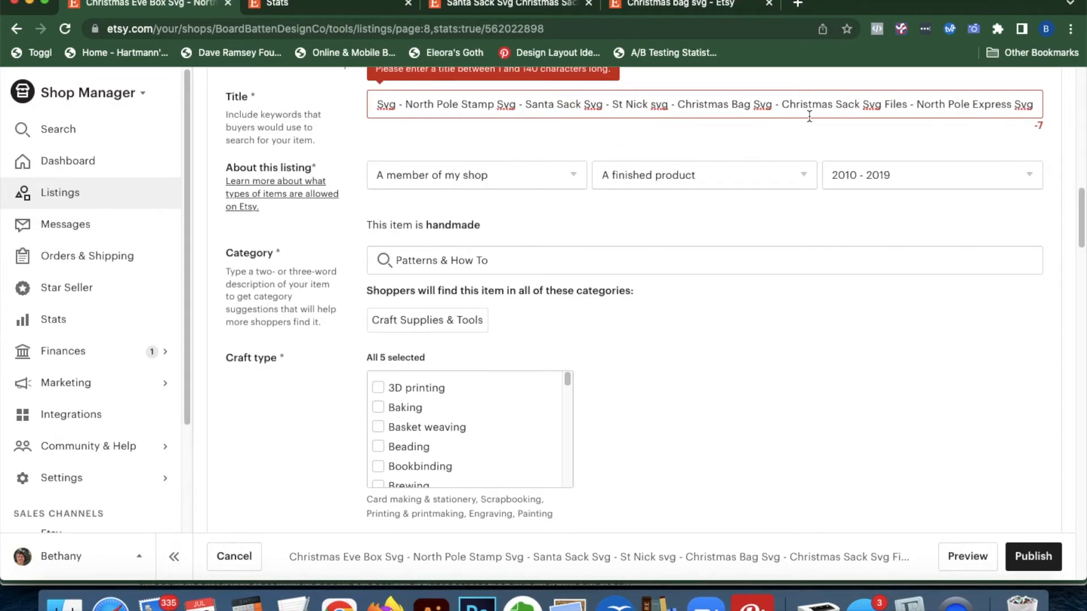
pyautogui.click(334, 5)
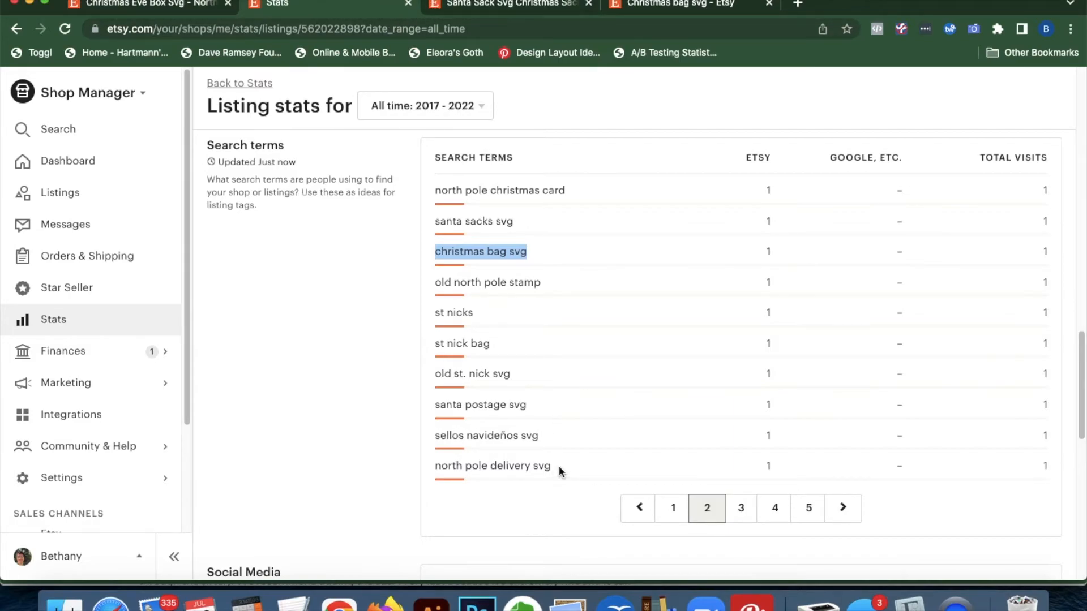
# Compare the live listing, christmas bag svg results and stats, picking out the 'old st. nick svg' term
pyautogui.click(488, 5)
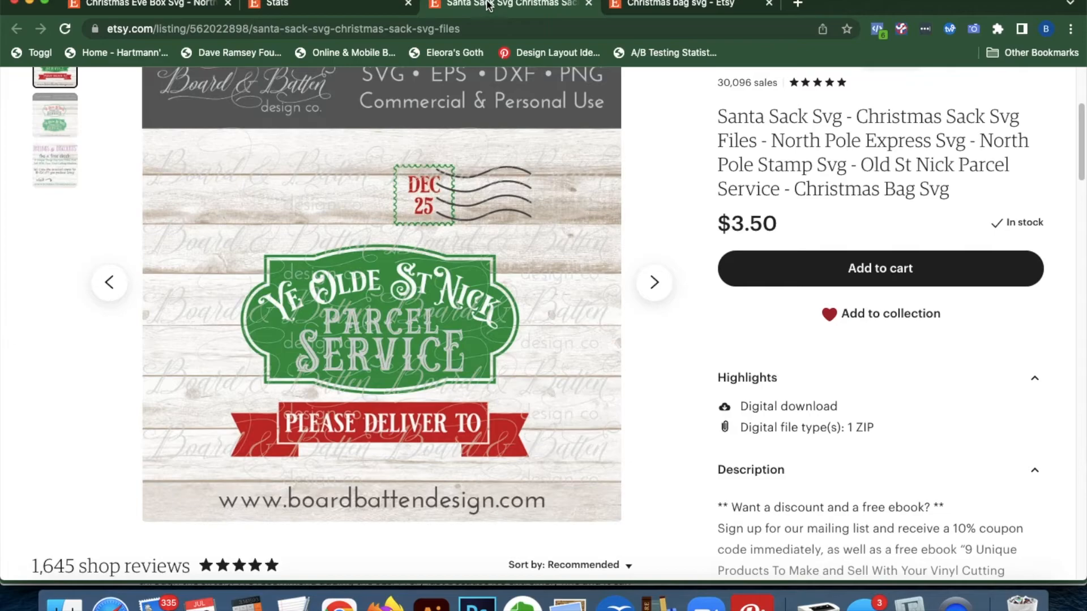
pyautogui.click(331, 4)
pyautogui.click(175, 4)
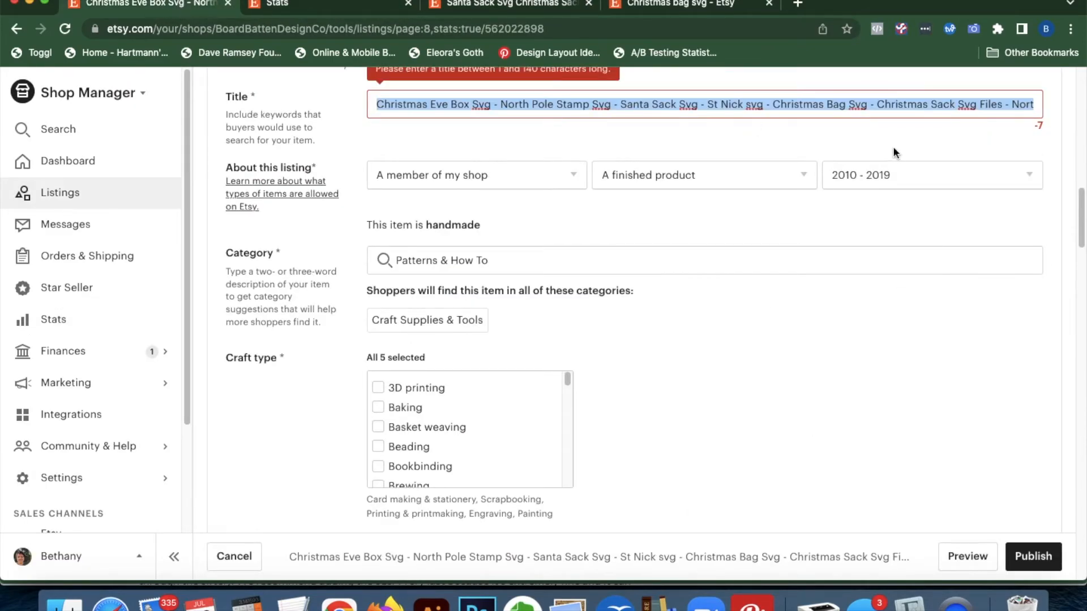
pyautogui.click(962, 103)
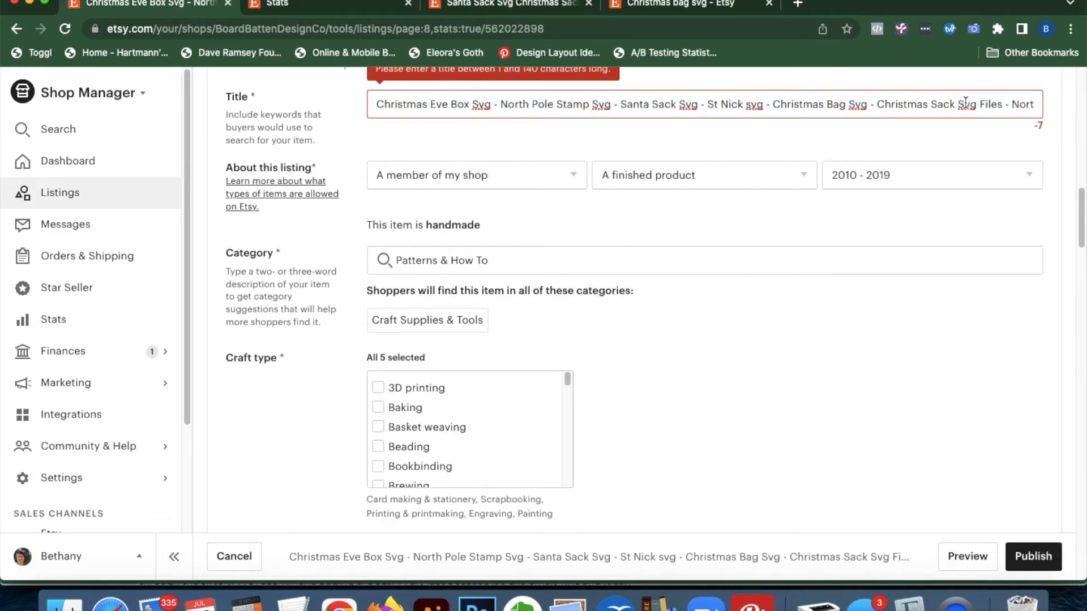
pyautogui.click(498, 6)
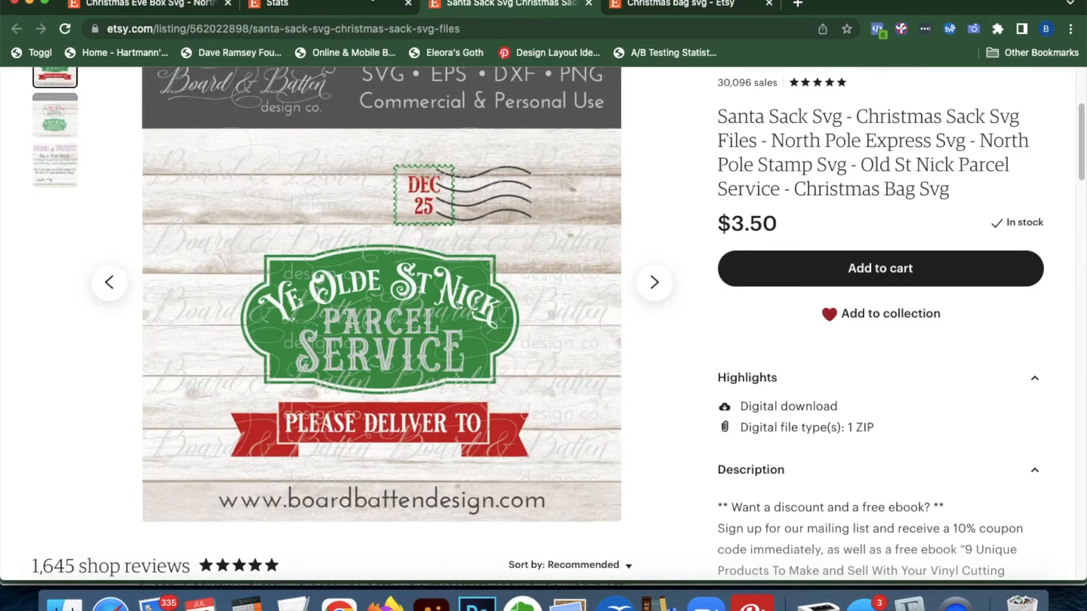
pyautogui.click(668, 7)
pyautogui.click(412, 2)
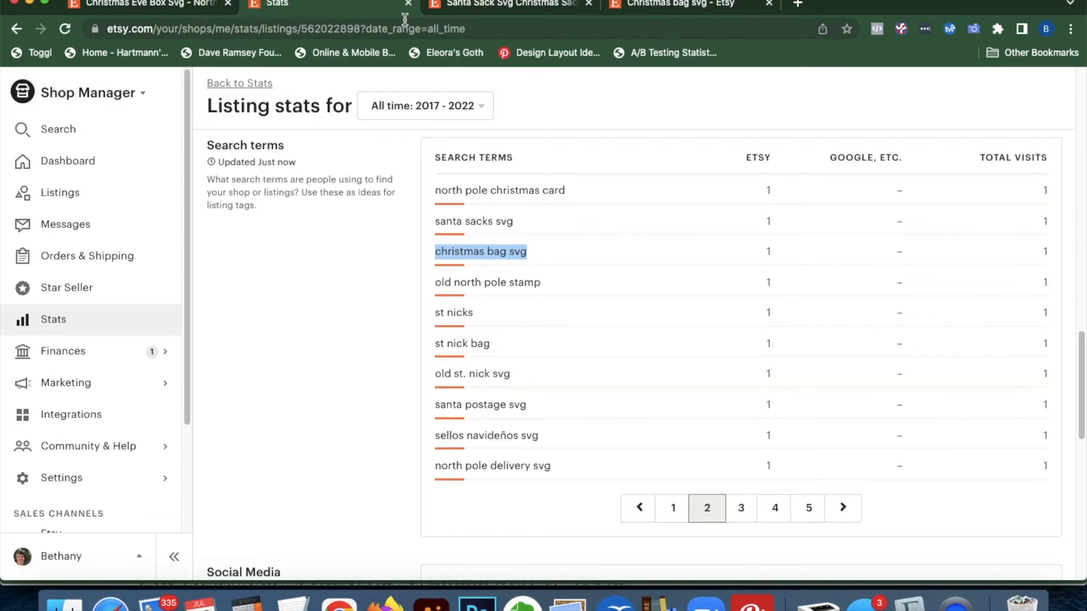
pyautogui.moveTo(512, 375); pyautogui.dragTo(432, 374)
pyautogui.click(143, 8)
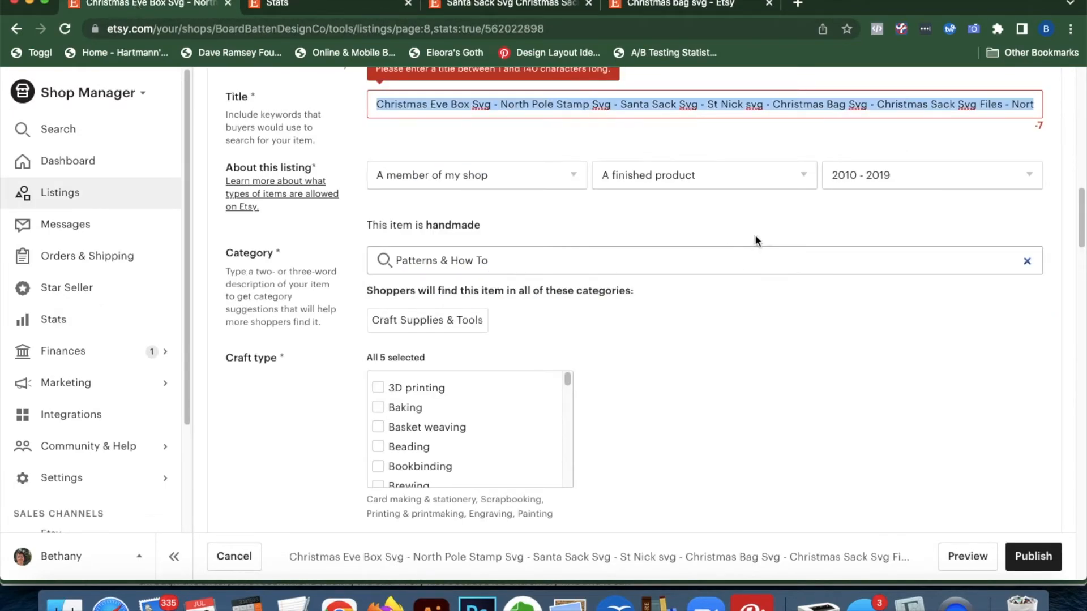
# Insert 'Old' before St Nick, delete North Pole Express Svg, and append Cricut and Dxf to the title
pyautogui.click(708, 104)
pyautogui.write('Old')
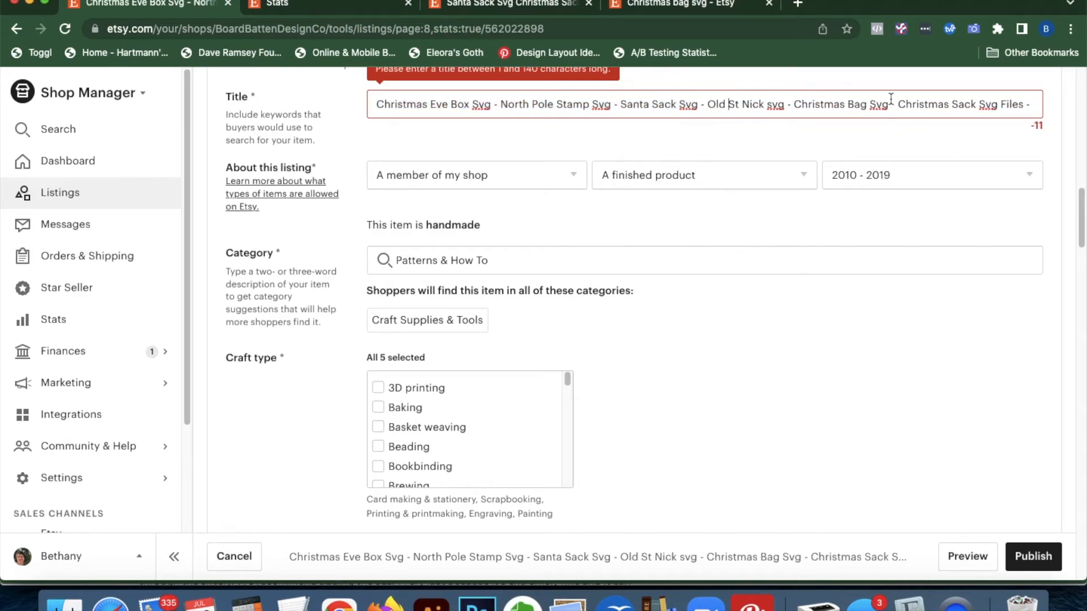
pyautogui.moveTo(1024, 104); pyautogui.dragTo(1079, 113)
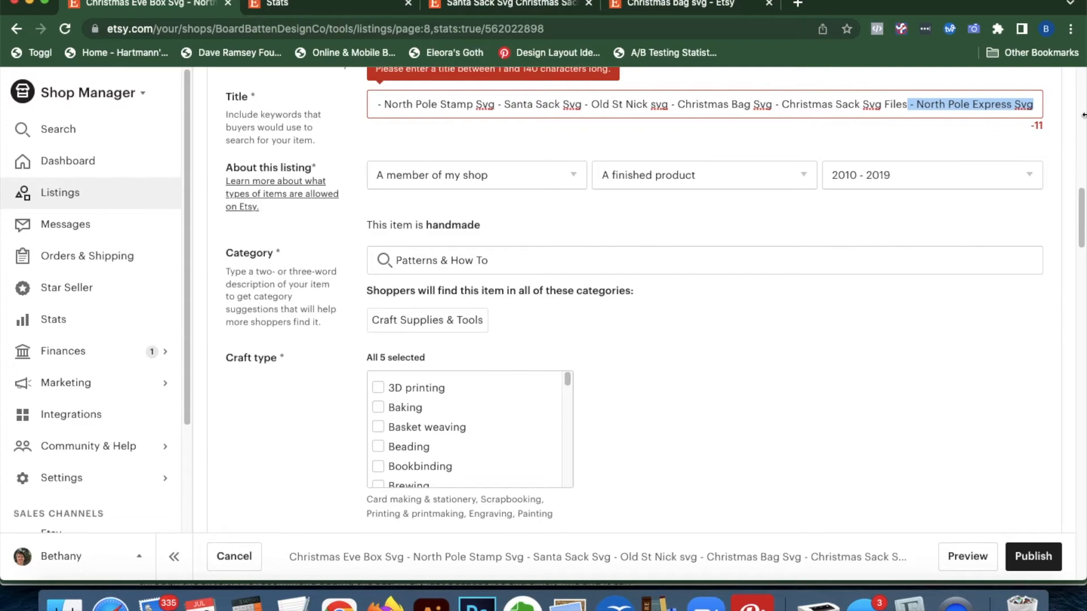
pyautogui.press('BackSpace')
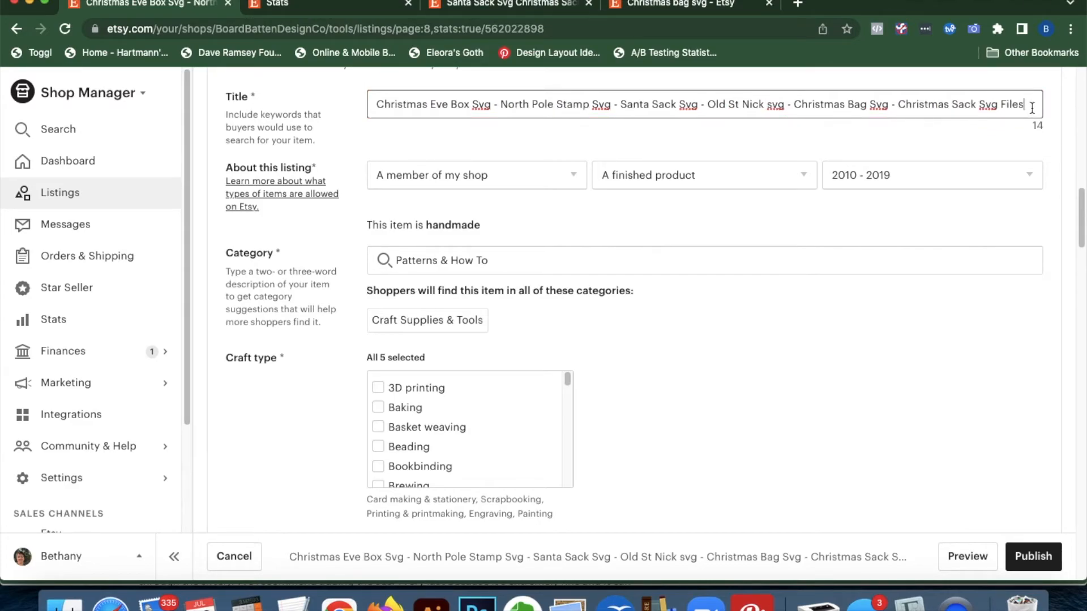
pyautogui.write('- Cricut Silhou')
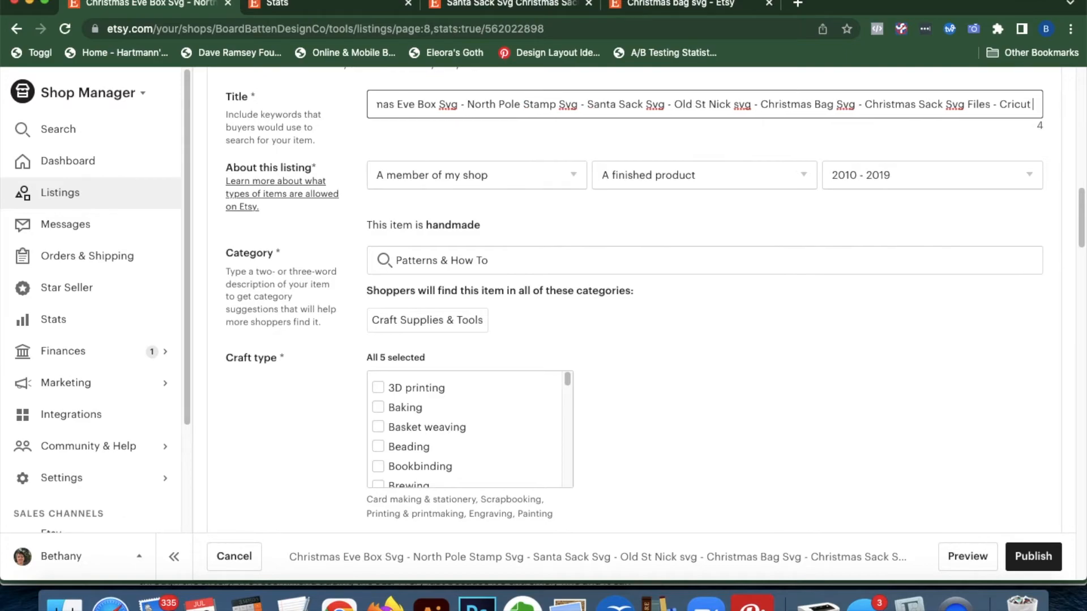
pyautogui.press('BackSpace')
pyautogui.press('BackSpace')
pyautogui.press('BackSpace')
pyautogui.press('BackSpace')
pyautogui.press('BackSpace')
pyautogui.press('BackSpace')
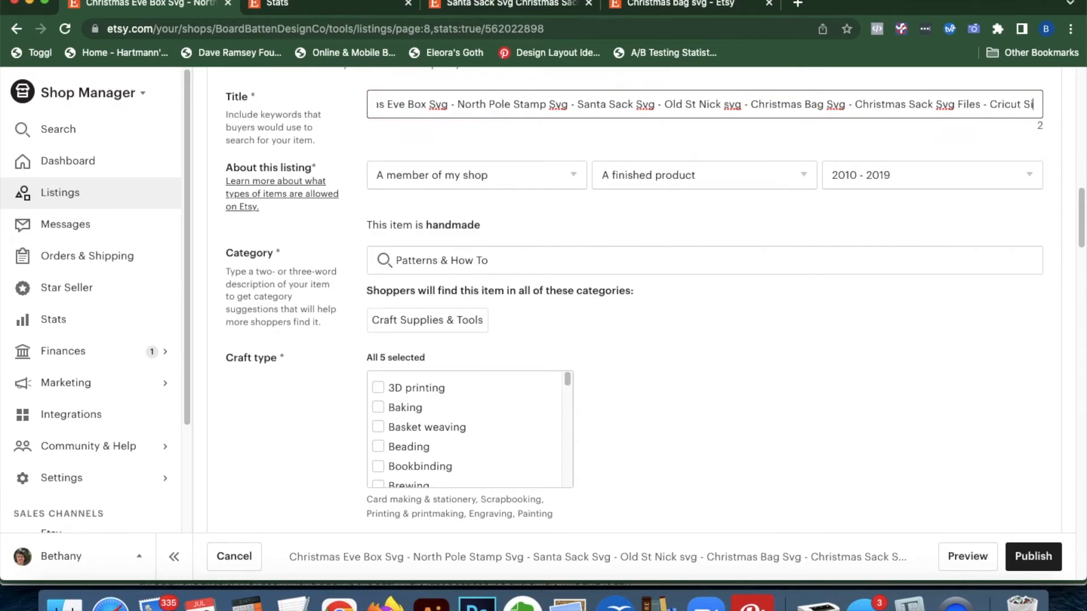
pyautogui.write('D')
pyautogui.press('BackSpace')
pyautogui.write('- Dxf')
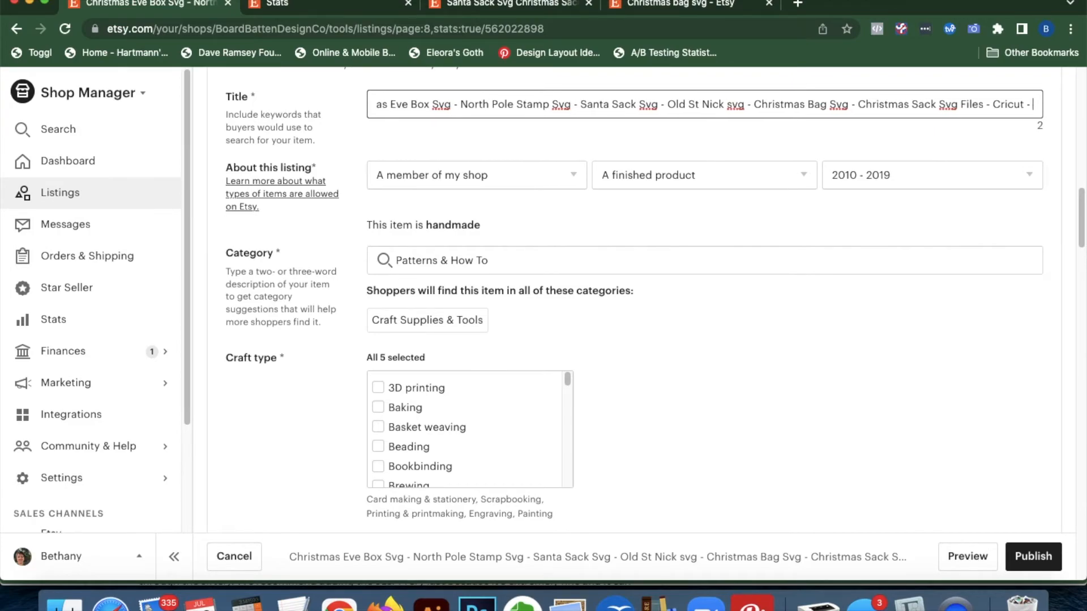
# Move Cricut to just before 'Christmas Sack Svg Files' and select the whole title
pyautogui.click(1006, 105)
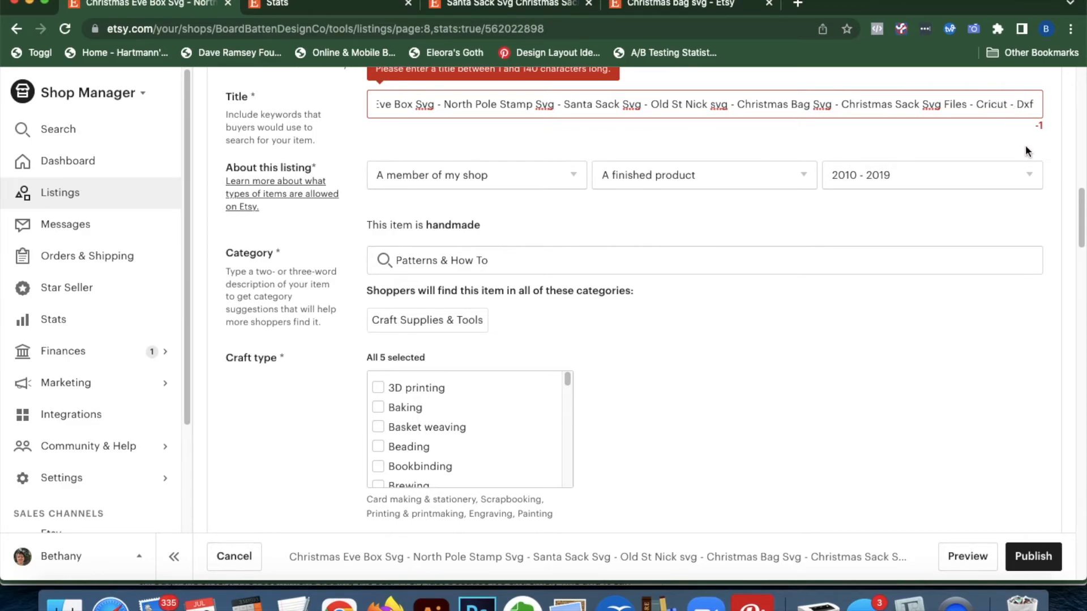
pyautogui.doubleClick(1000, 104)
pyautogui.press('super+c')
pyautogui.press('BackSpace')
pyautogui.press('BackSpace')
pyautogui.press('BackSpace')
pyautogui.press('BackSpace')
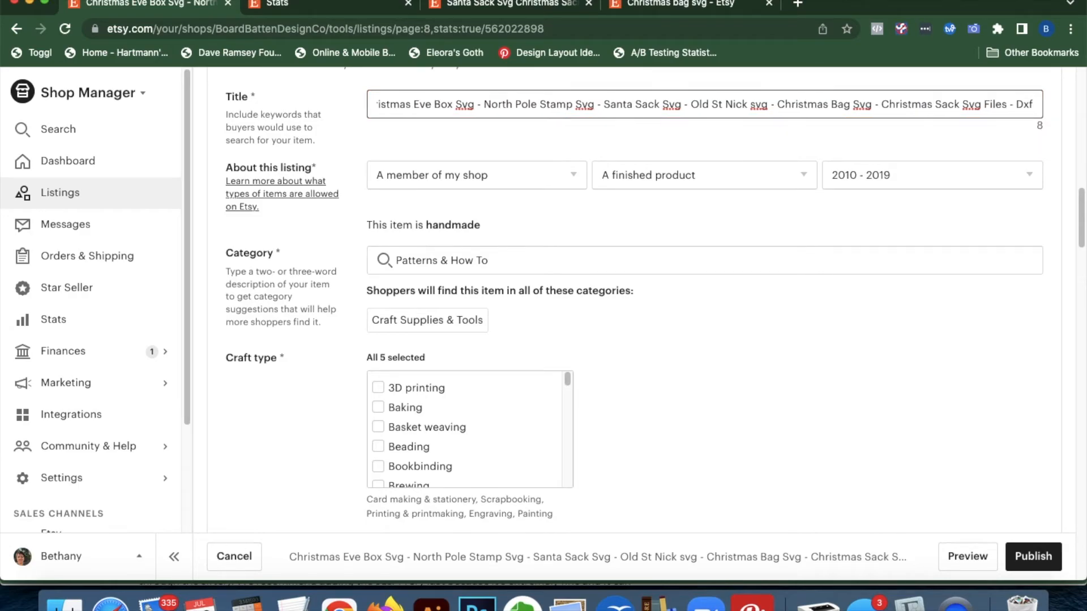
pyautogui.click(881, 104)
pyautogui.press('super+v')
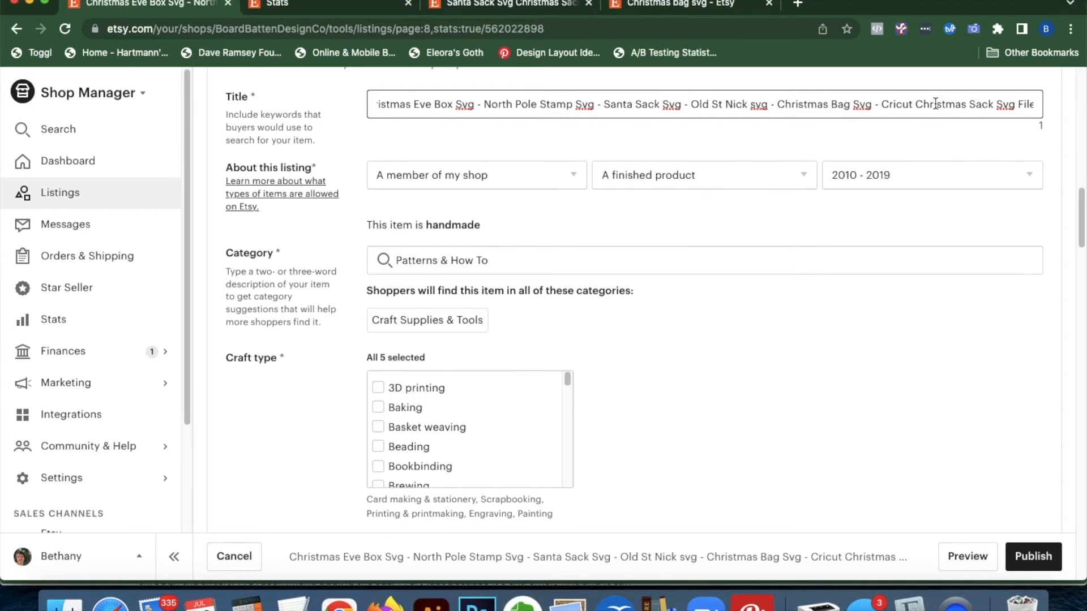
pyautogui.moveTo(882, 104); pyautogui.dragTo(967, 106)
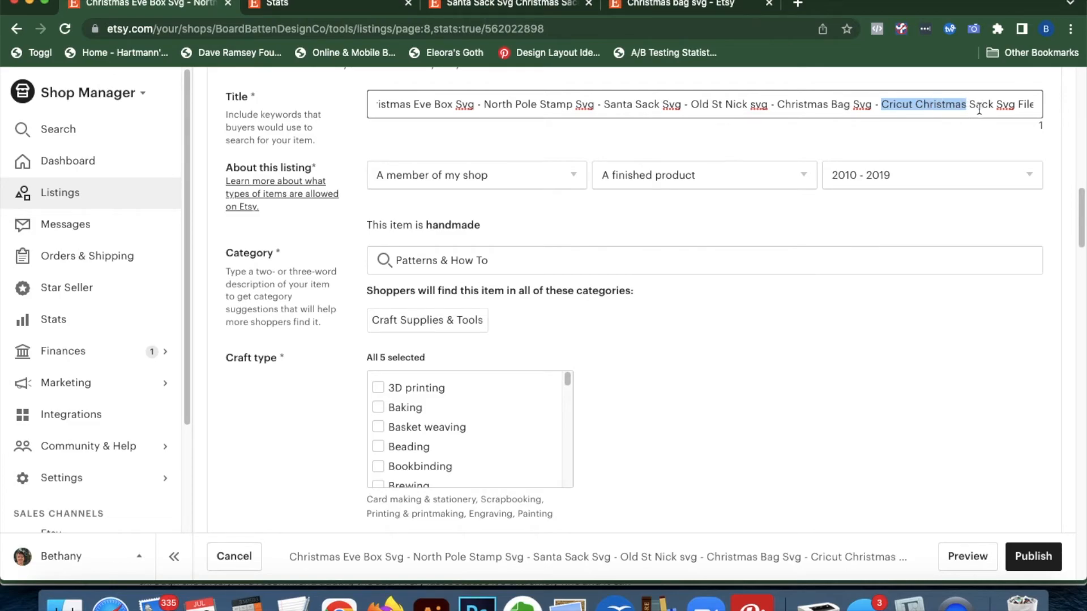
pyautogui.click(1024, 104)
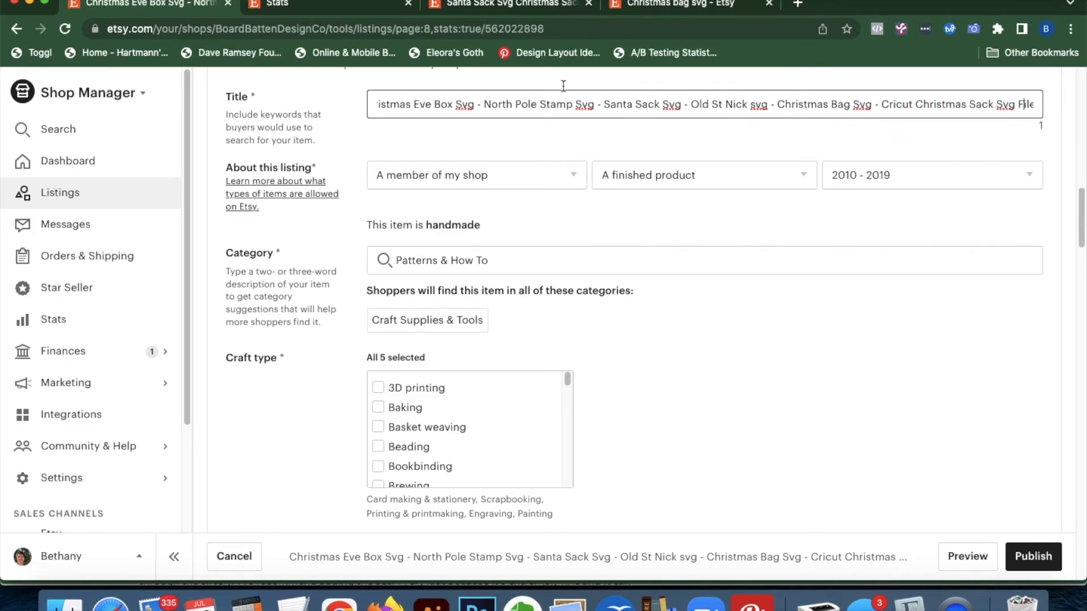
pyautogui.tripleClick(515, 107)
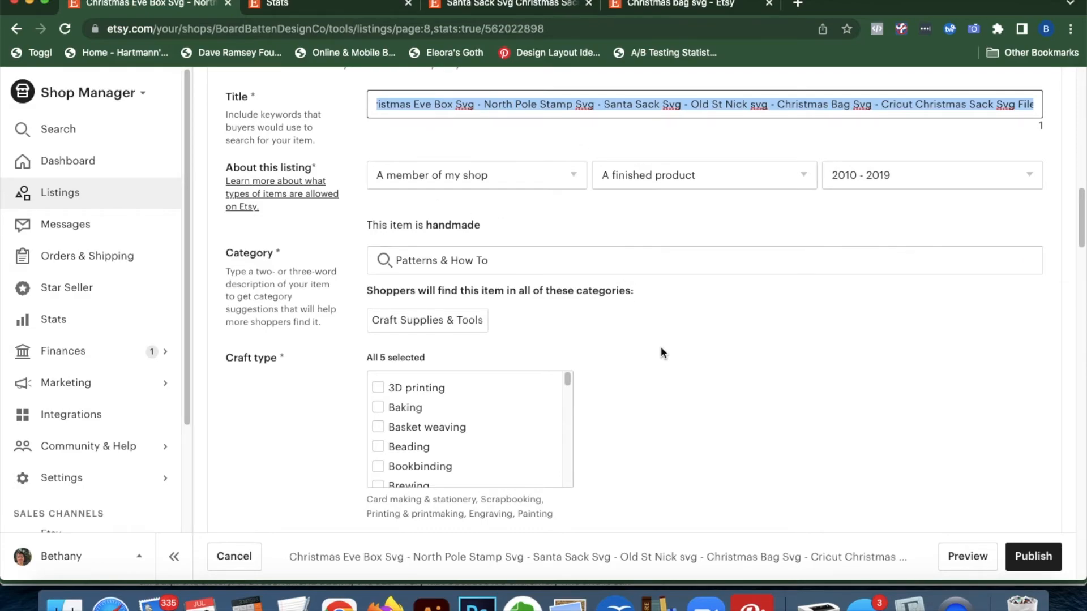
# Paste the copied title into the description on a new line after 'mailed to you.'
pyautogui.scroll(-15, 729, 440)
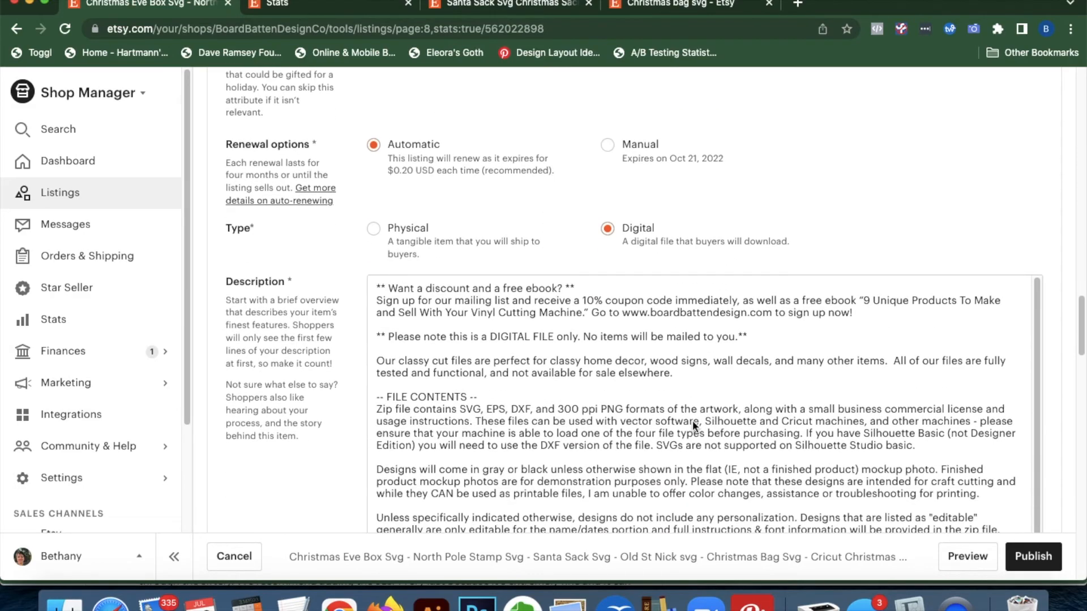
pyautogui.click(776, 313)
pyautogui.press('Return')
pyautogui.press('Return')
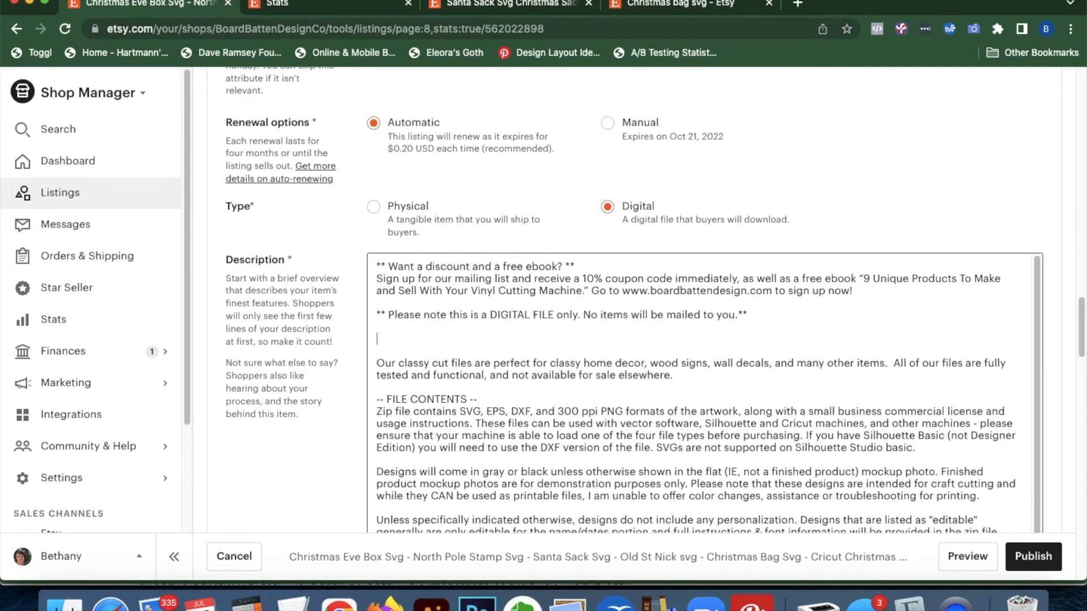
pyautogui.write('Christmas Eve Box Svg - North Pole Stamp Svg - Santa Sack Svg - Old St Nick svg - Christmas Bag Svg - Cricut Christmas Sack Svg Files - Dxf')
pyautogui.scroll(-10, 321, 481)
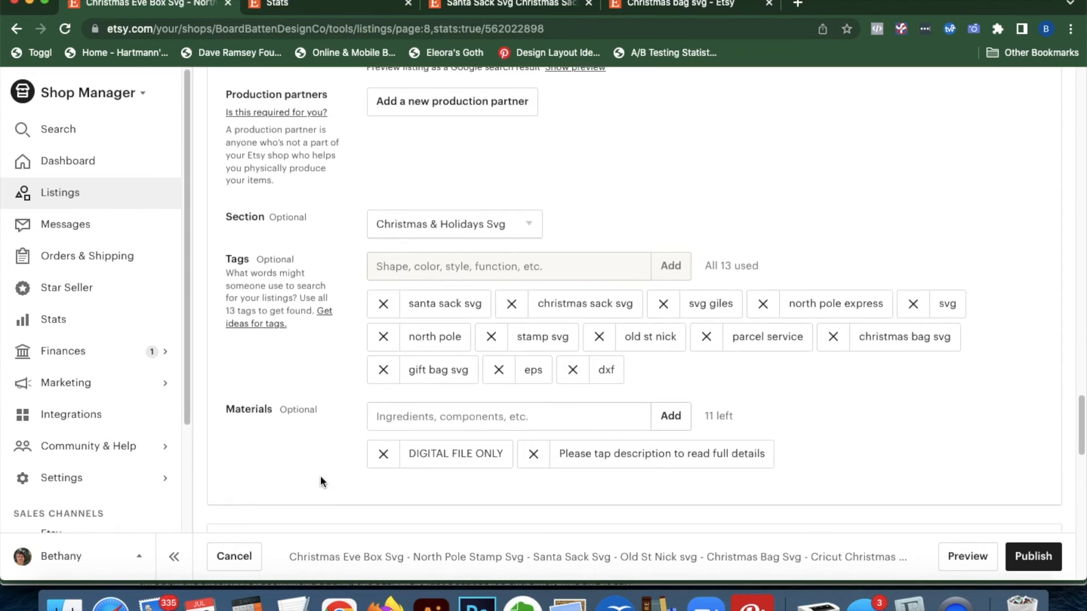
pyautogui.scroll(-2, 396, 249)
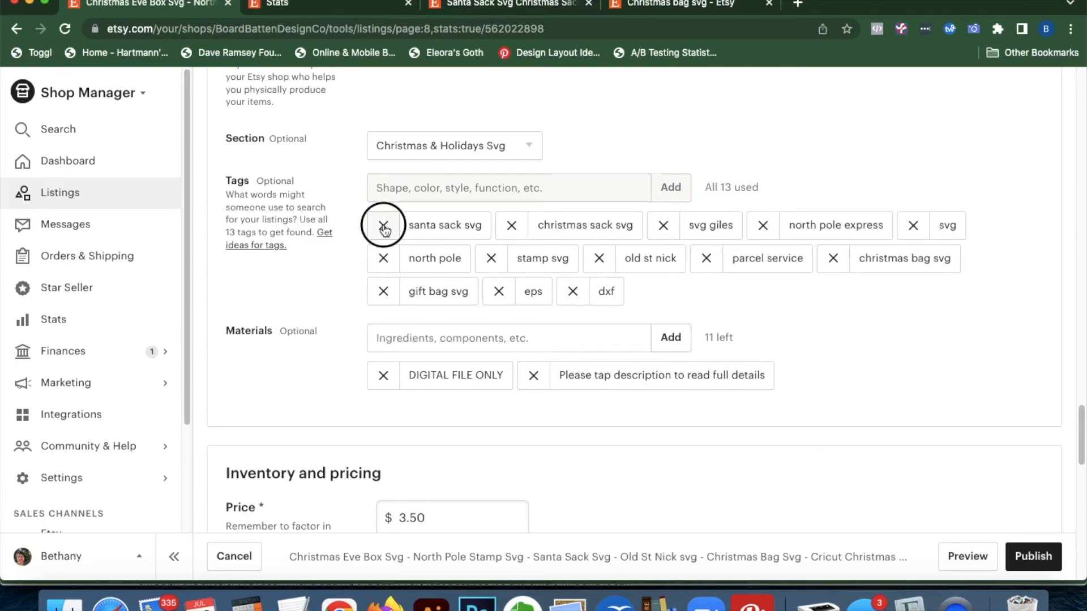
# Clear all 13 existing tags and paste the listing title into the Tags box
pyautogui.doubleClick(383, 225)
pyautogui.doubleClick(384, 225)
pyautogui.doubleClick(383, 225)
pyautogui.click(384, 225)
pyautogui.doubleClick(383, 225)
pyautogui.click(383, 225)
pyautogui.tripleClick(383, 226)
pyautogui.click(406, 188)
pyautogui.press('super+v')
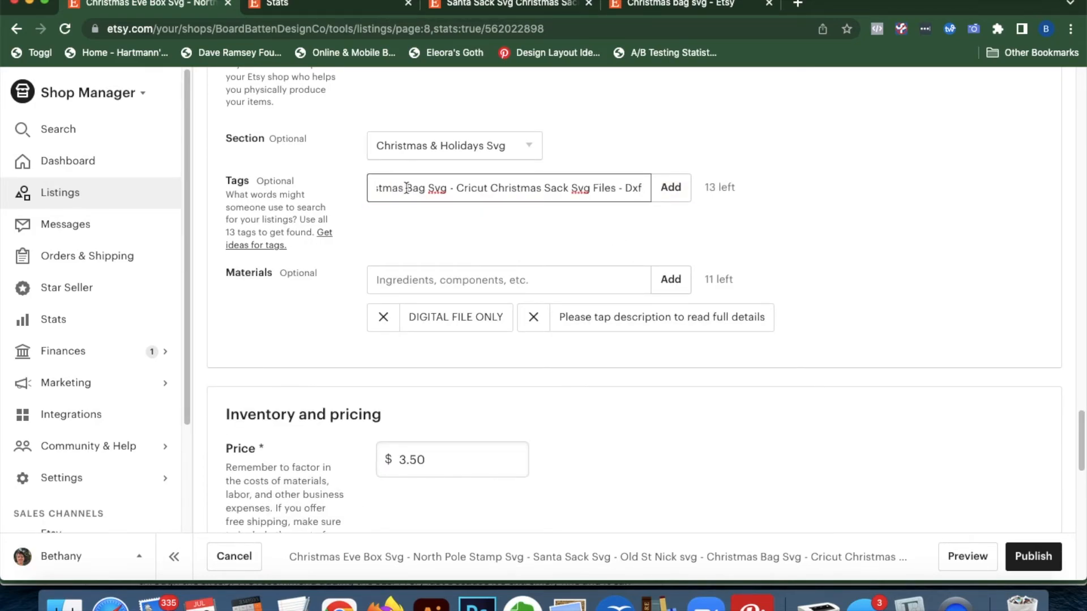
pyautogui.press('Up')
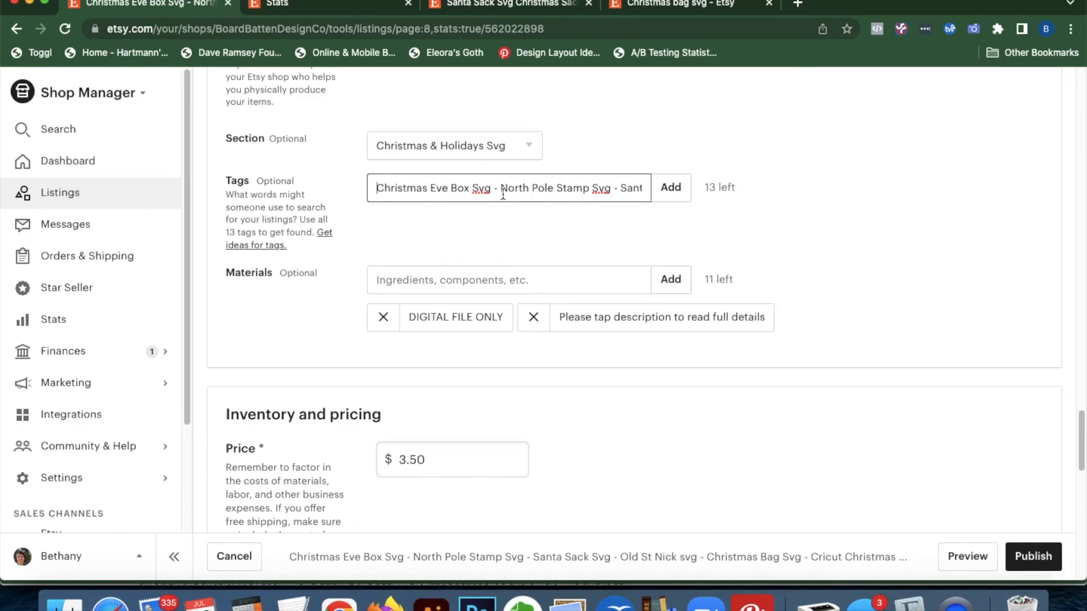
# Add tags Christmas Eve Box Svg, North Pole Stamp Svg, Santa Sack Svg, svg file, Old St Nick svg, st nick svg
pyautogui.moveTo(501, 190); pyautogui.dragTo(492, 191)
pyautogui.write(', ')
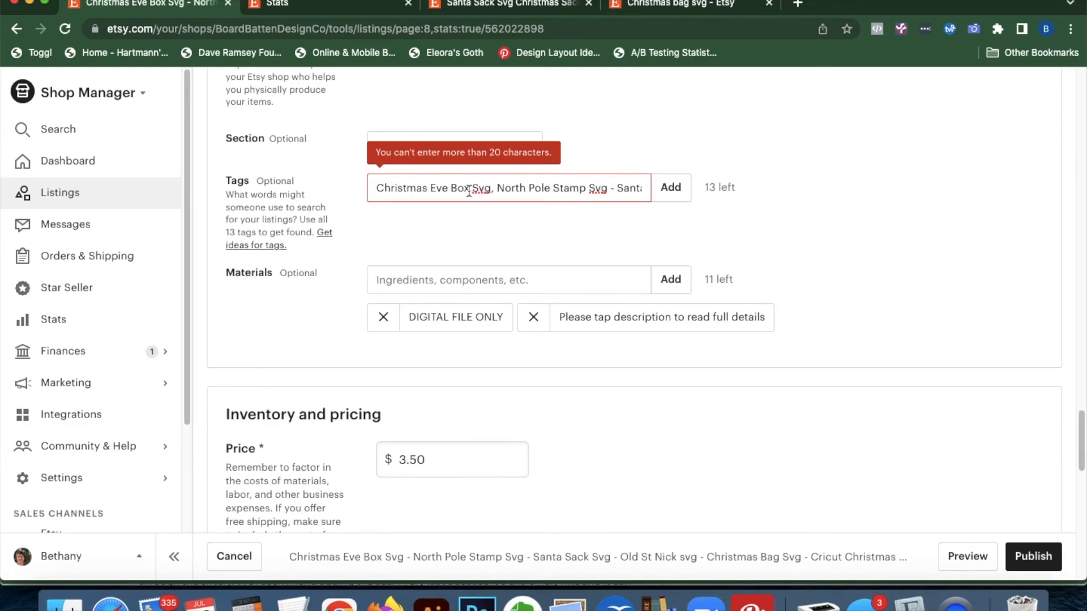
pyautogui.write(',')
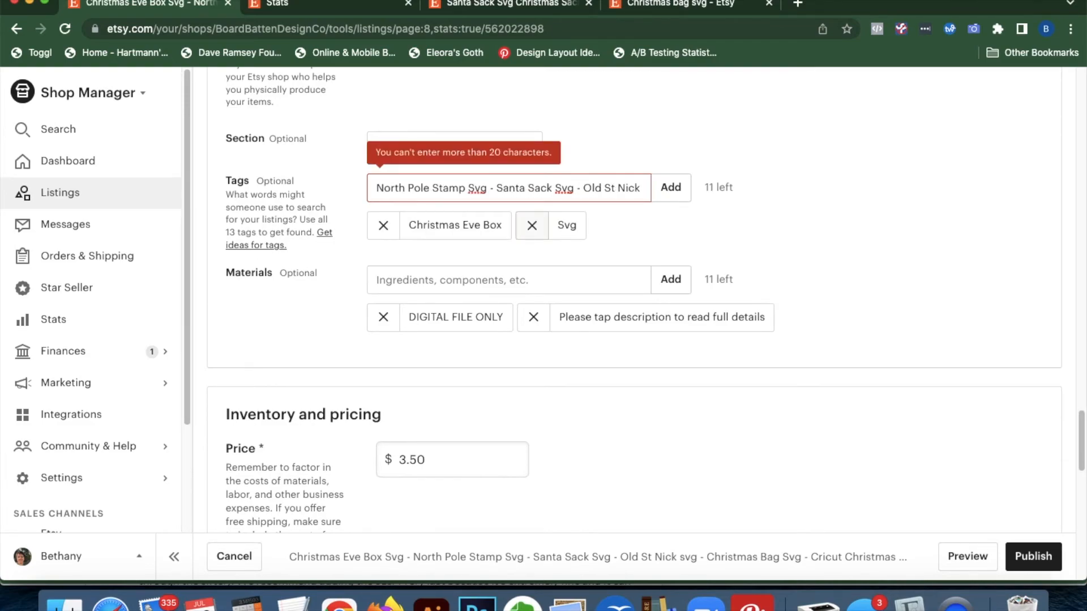
pyautogui.click(491, 187)
pyautogui.write(',')
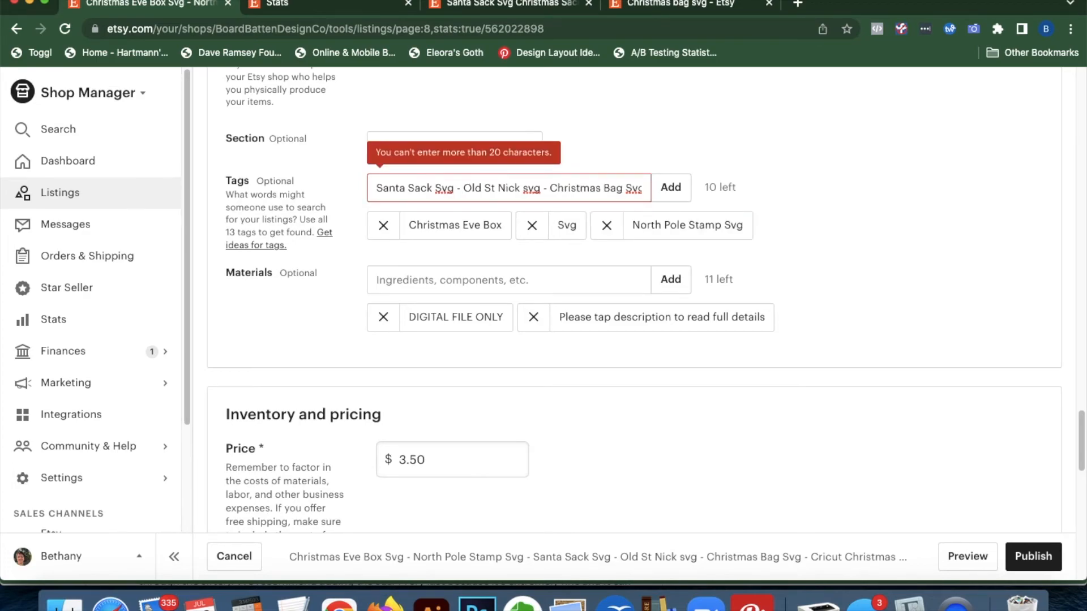
pyautogui.click(458, 187)
pyautogui.write(',')
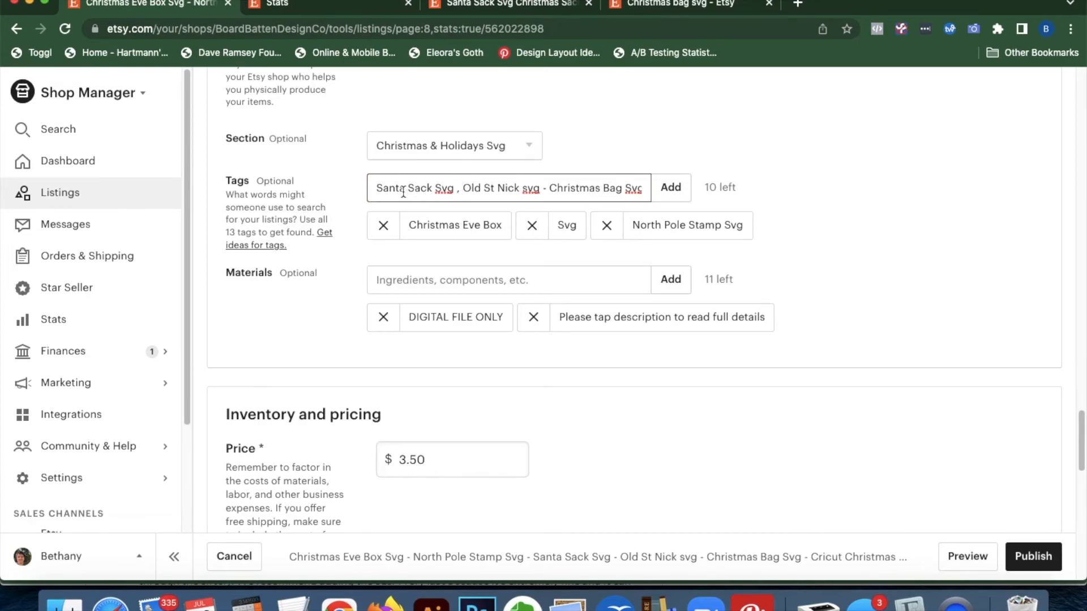
pyautogui.write(' svg file')
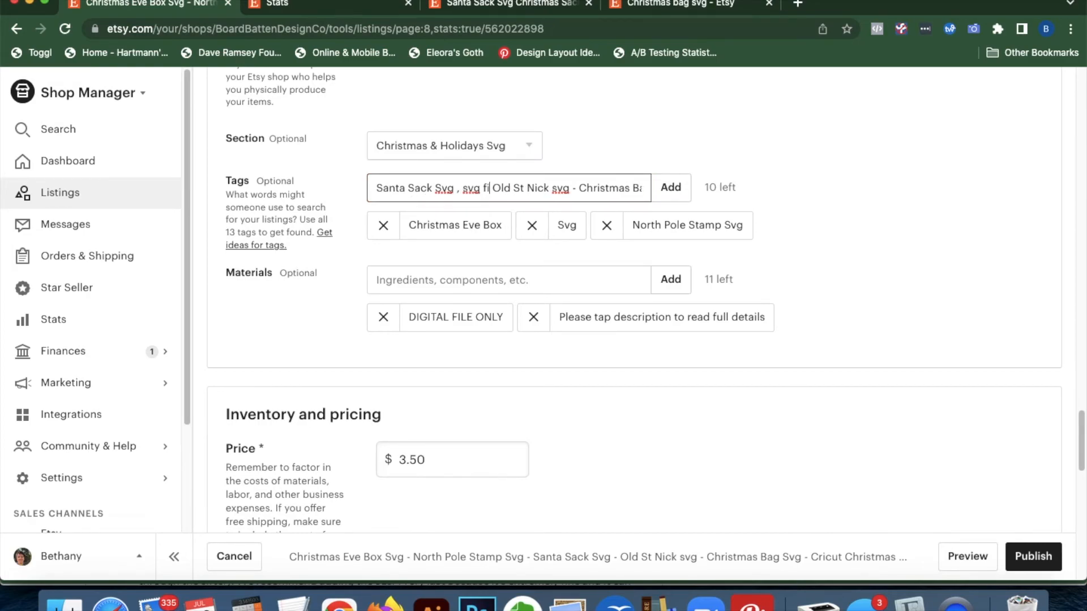
pyautogui.write(',')
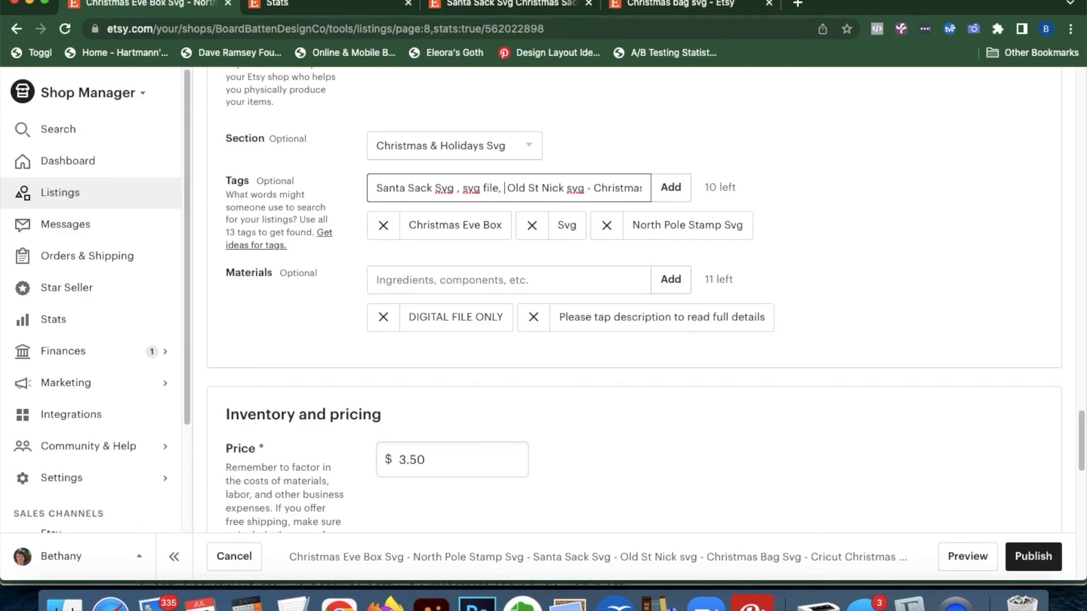
pyautogui.press('Return')
pyautogui.doubleClick(459, 188)
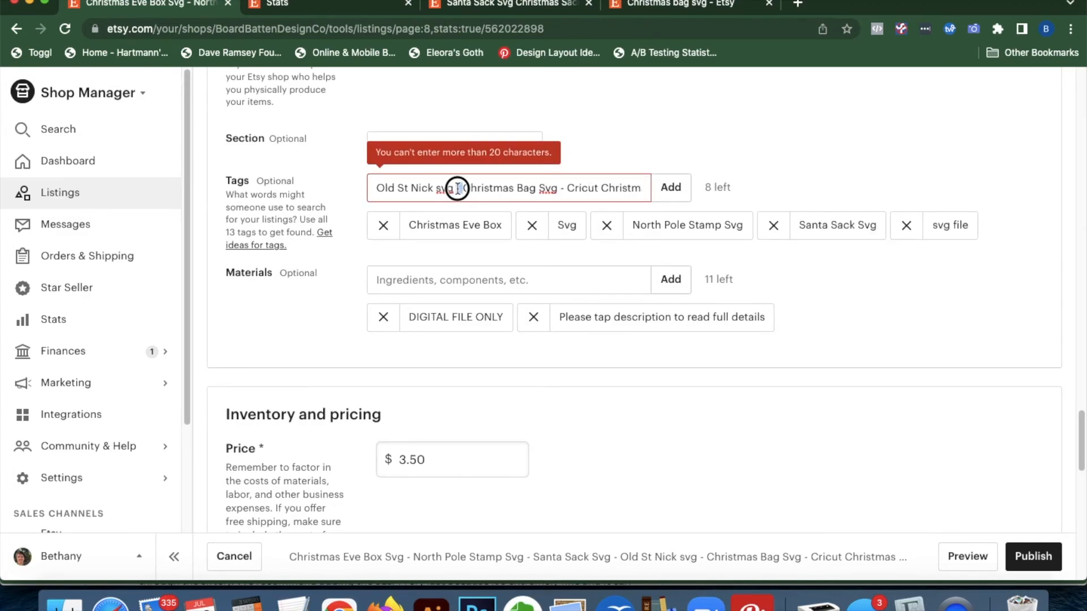
pyautogui.write(',')
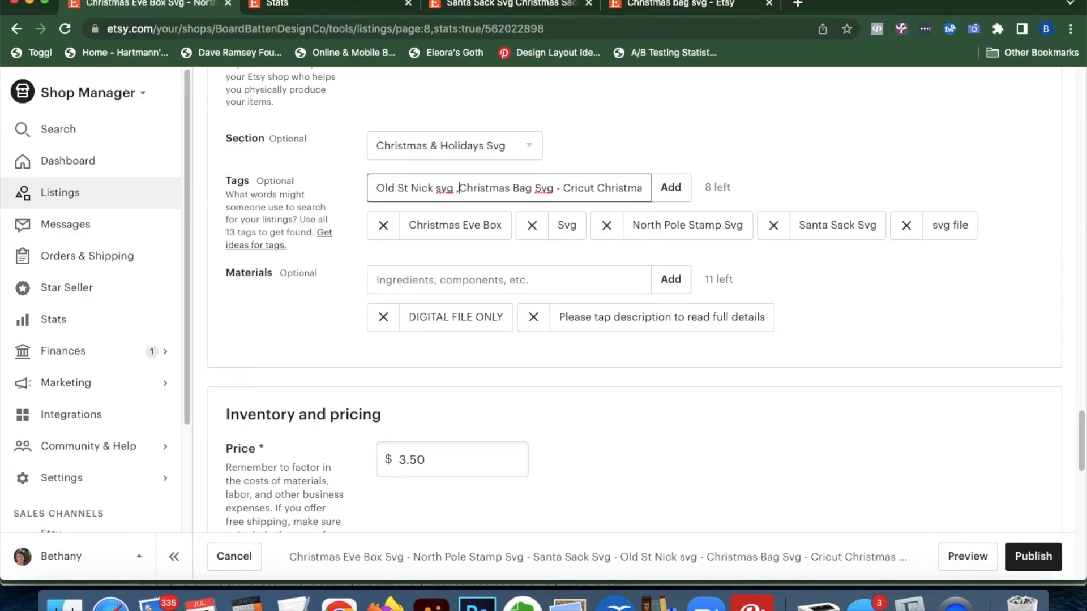
pyautogui.write('st nick s')
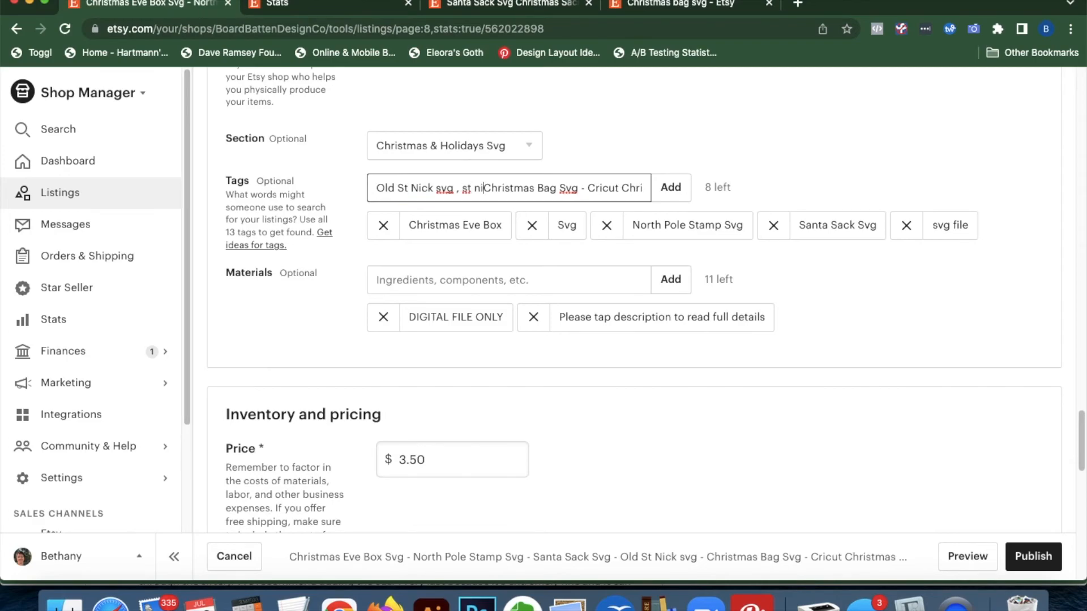
pyautogui.write('vg,')
pyautogui.press('Return')
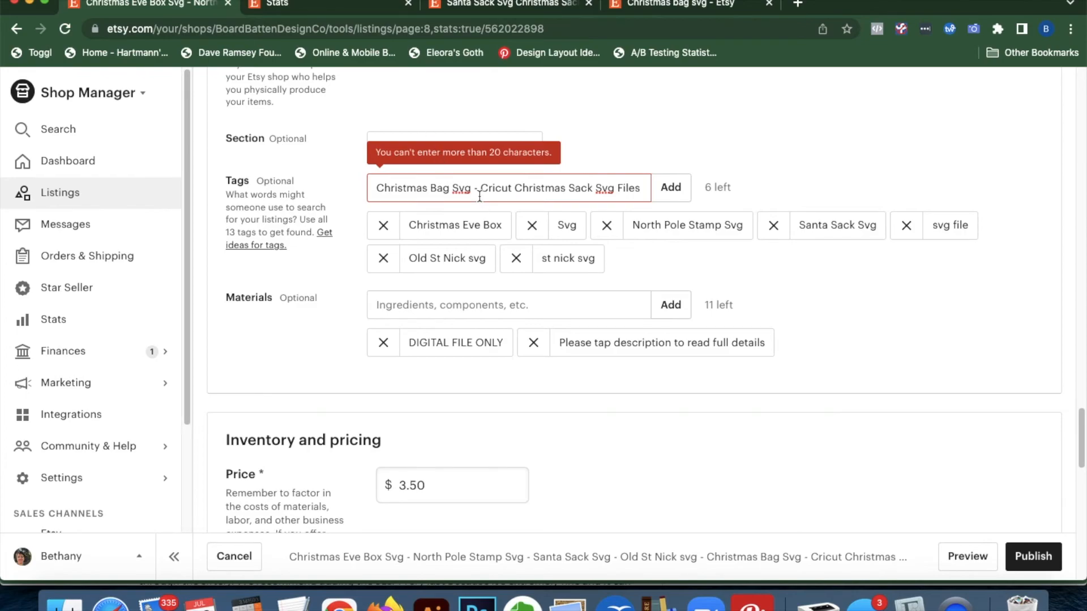
# Add Christmas Bag Svg, Cricut Christmas, Christmas sack and Dxf tags, deleting the leftover wording
pyautogui.moveTo(475, 191); pyautogui.dragTo(481, 195)
pyautogui.write(',')
pyautogui.press('Return')
pyautogui.click(462, 189)
pyautogui.write(', Christmas sac')
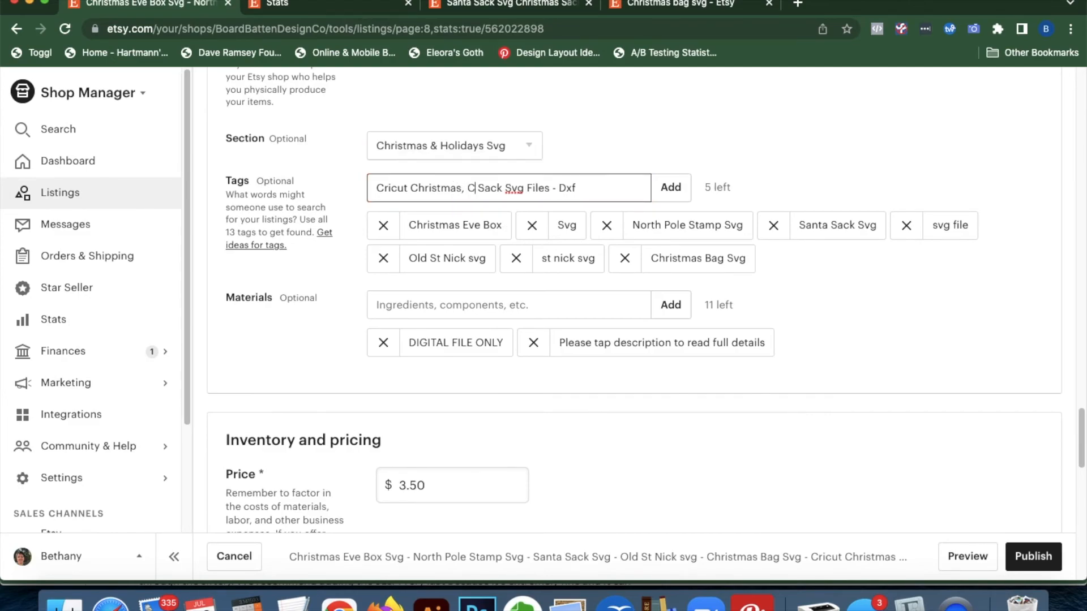
pyautogui.write('k')
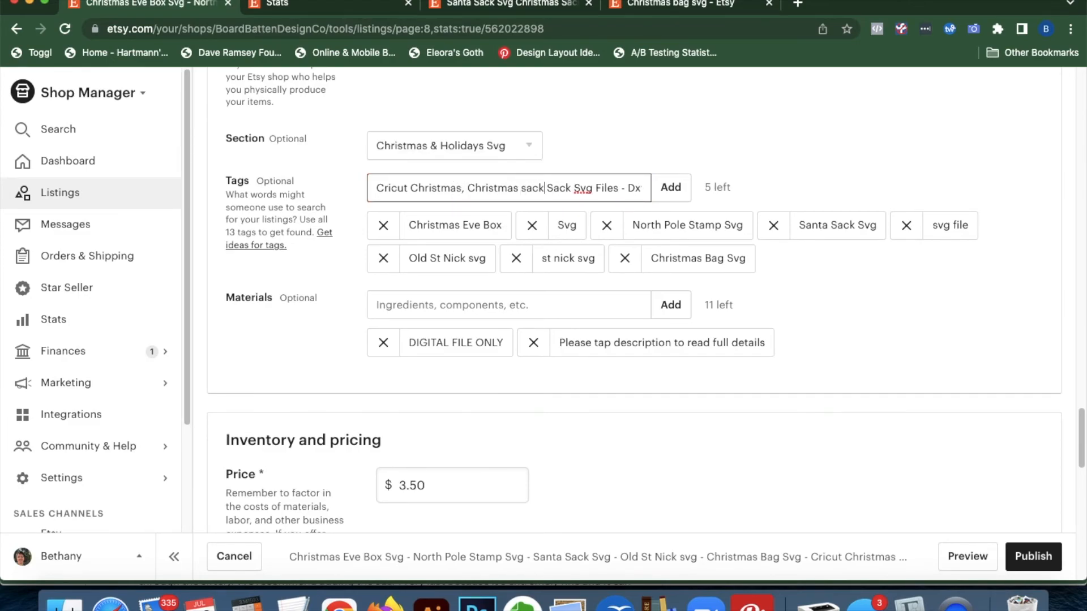
pyautogui.write(',')
pyautogui.moveTo(632, 191); pyautogui.dragTo(550, 193)
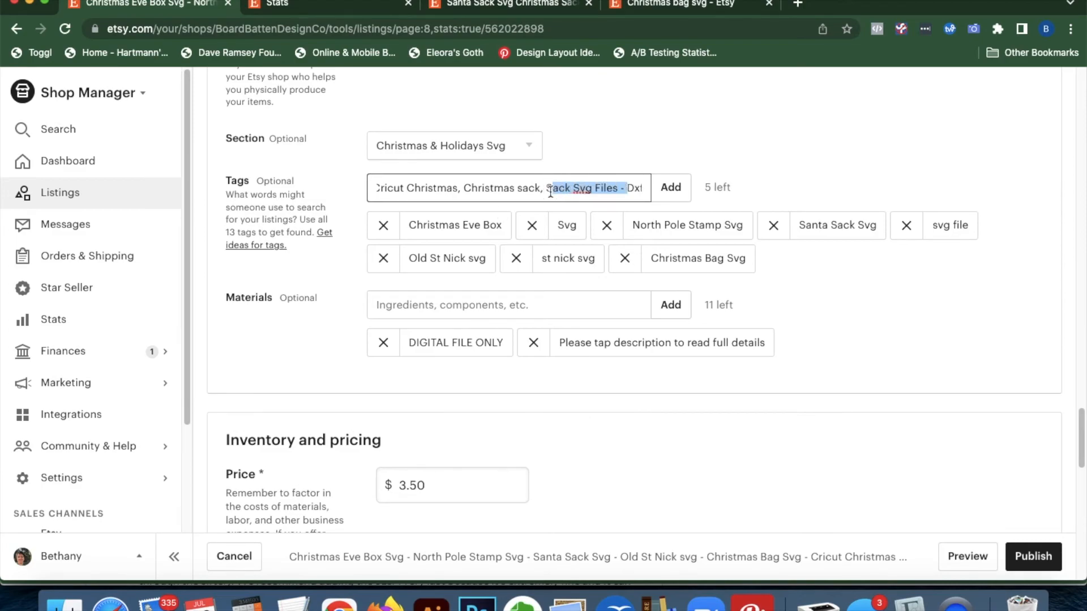
pyautogui.press('BackSpace')
pyautogui.press('Return')
pyautogui.click(544, 189)
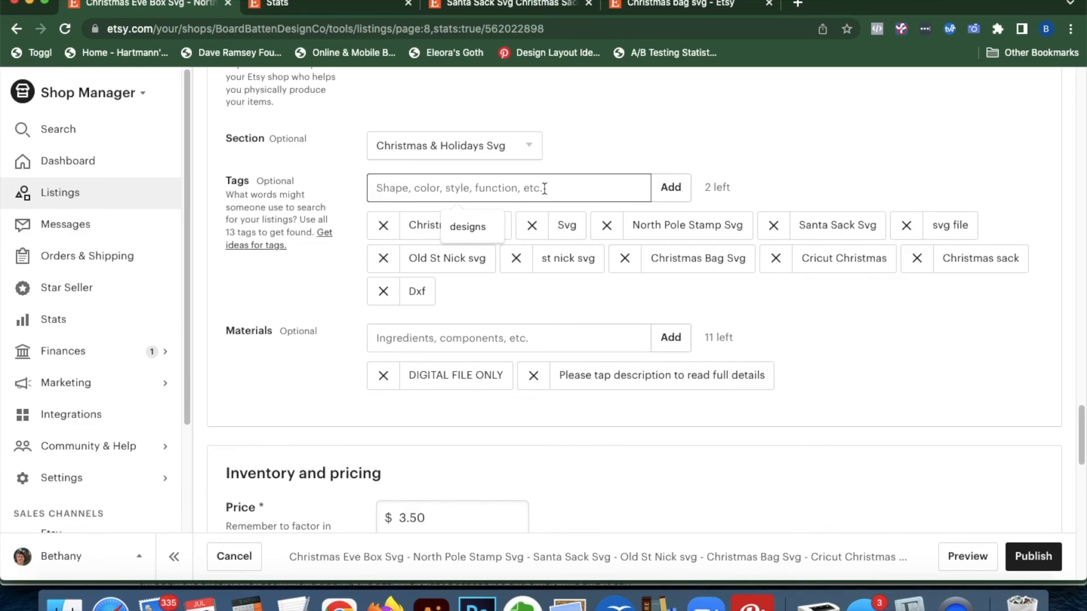
# Add 'Cricut' and 'christmas sack svg' as the 12th and 13th tags
pyautogui.write('Cricut')
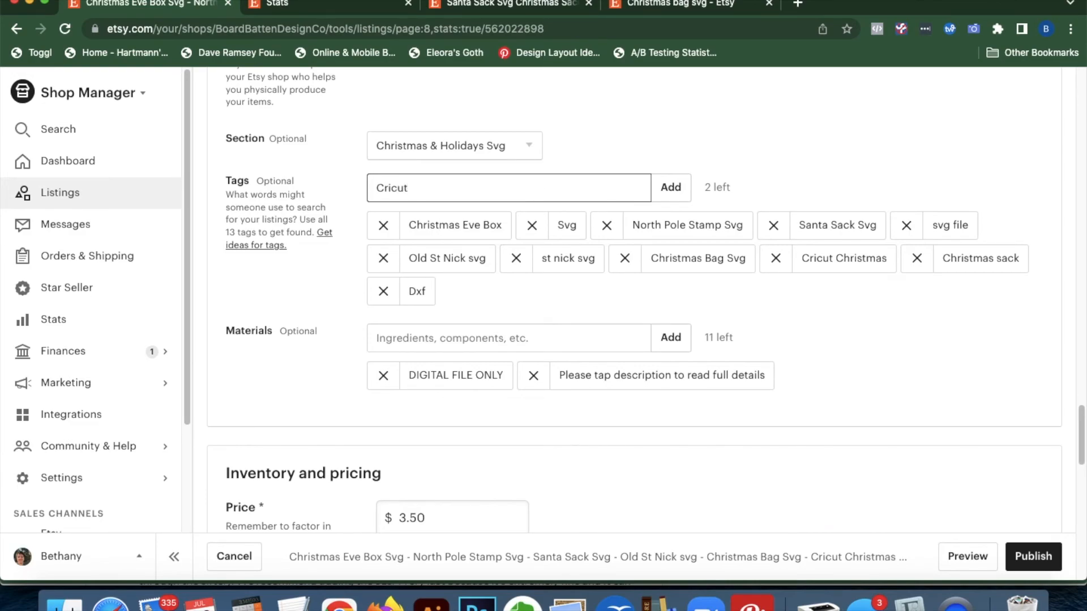
pyautogui.press('Return')
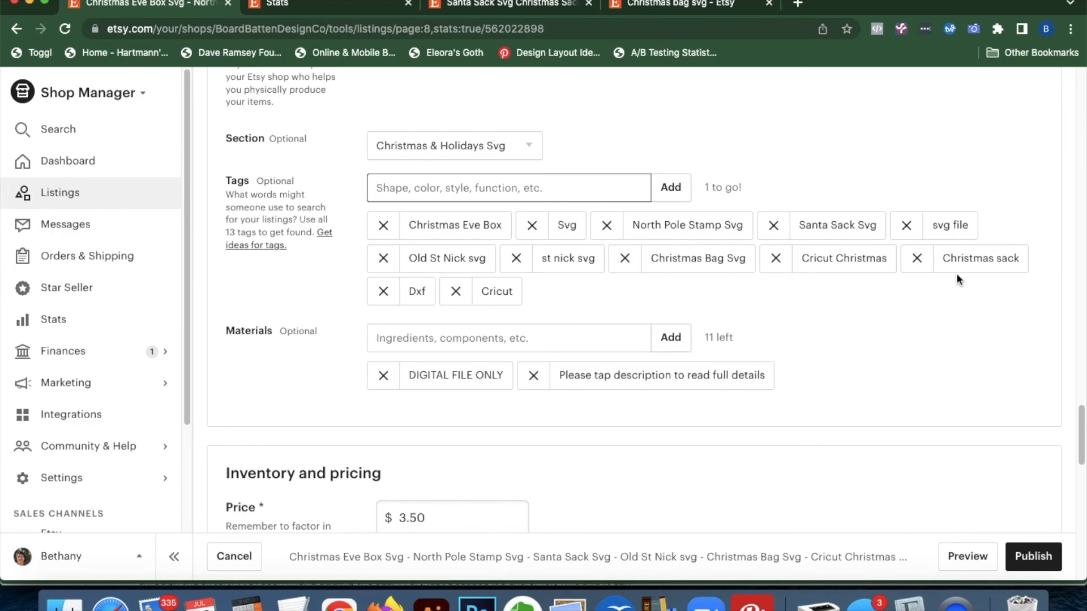
pyautogui.click(555, 187)
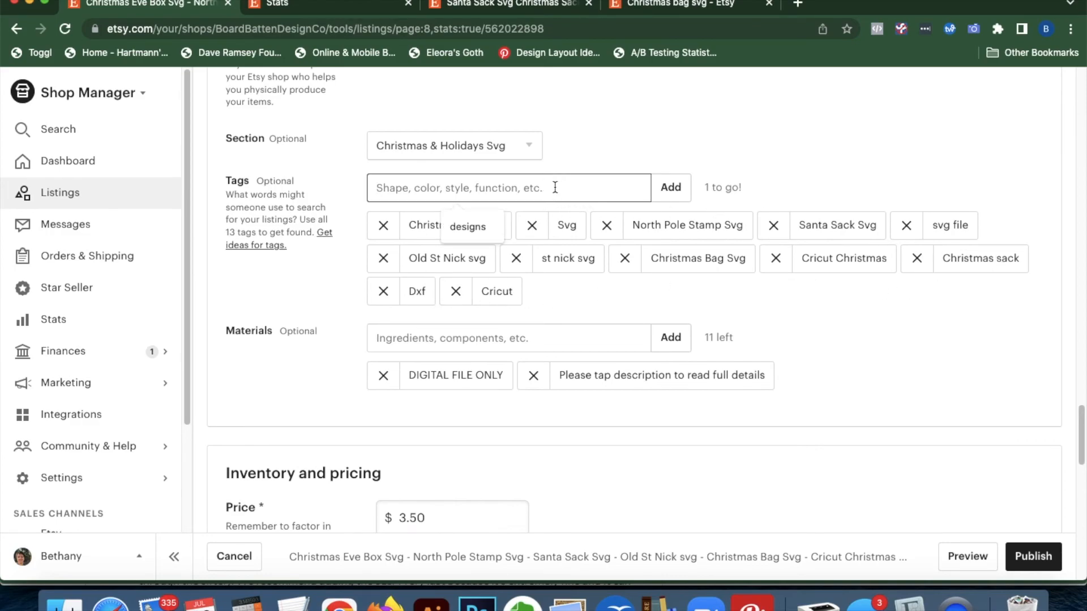
pyautogui.write('christmas sack svg')
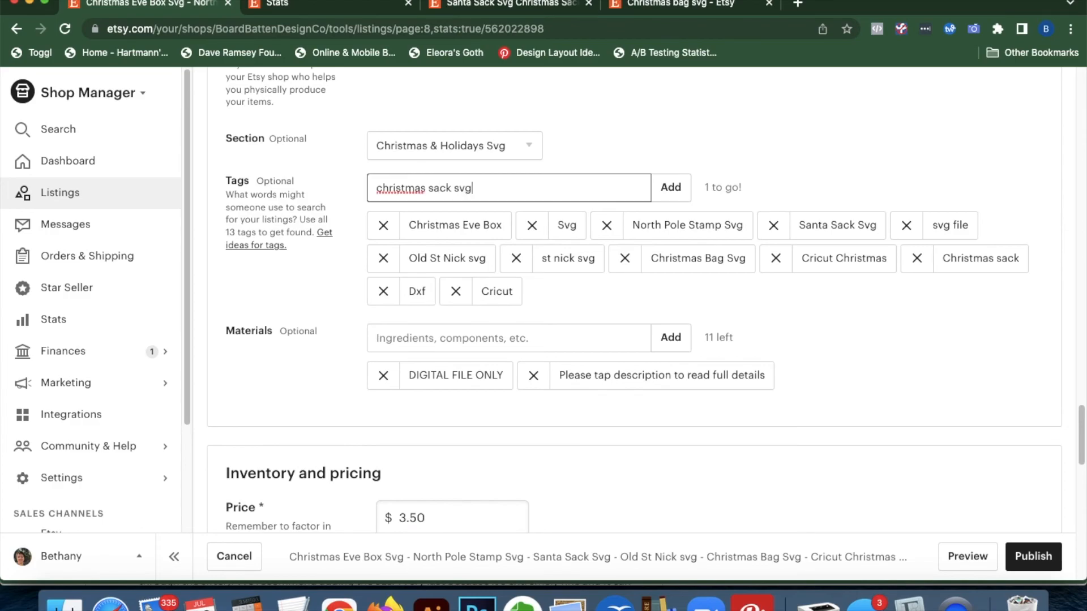
pyautogui.press('Return')
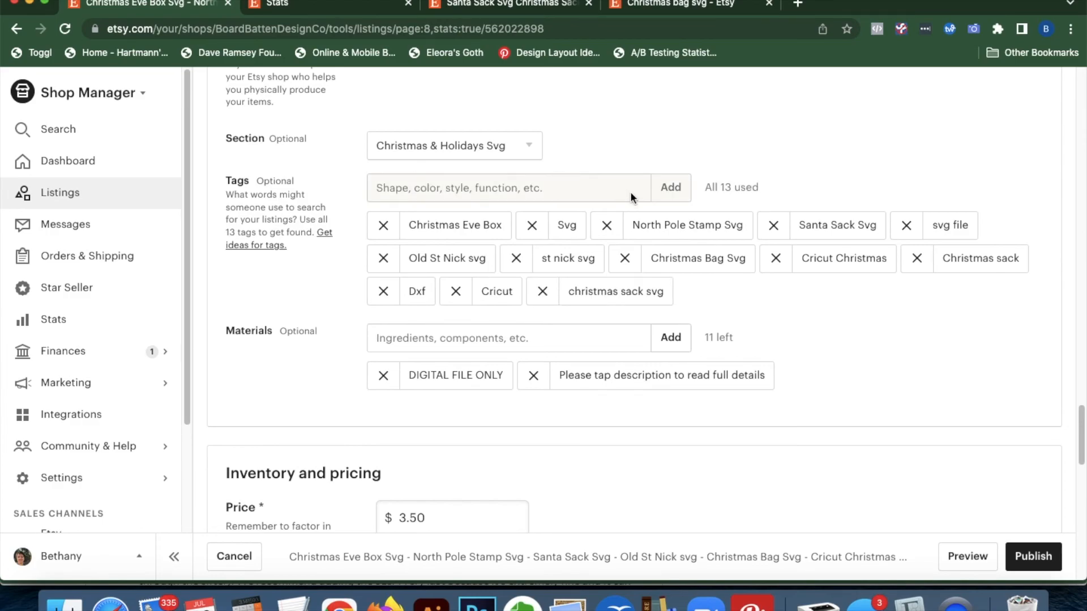
pyautogui.scroll(-7, 890, 427)
pyautogui.scroll(20, 814, 352)
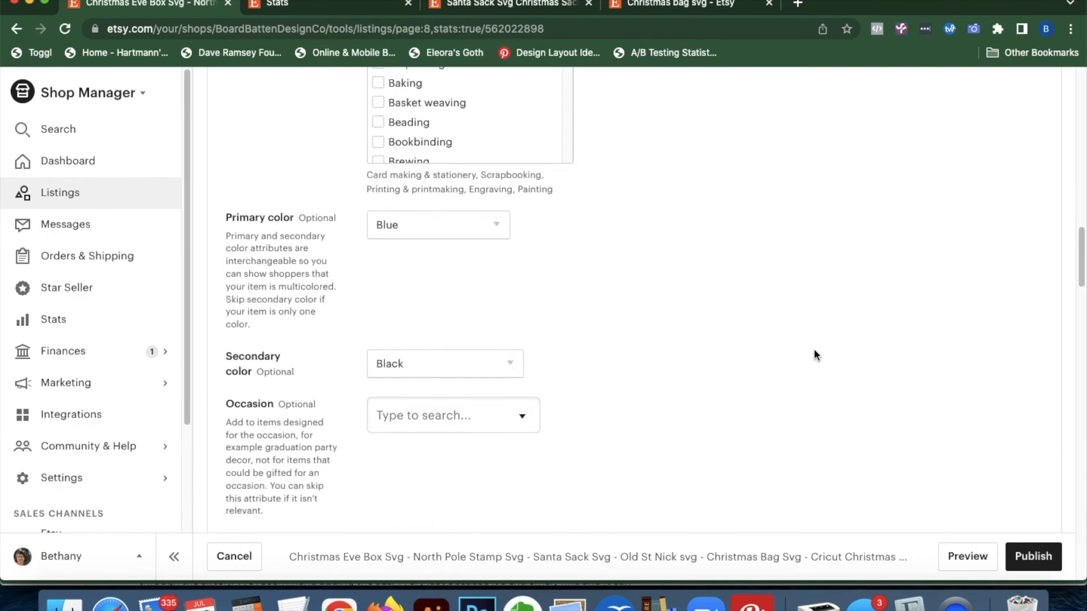
# Publish the Santa Sack listing changes and scroll its listing stats down to the Search terms table
pyautogui.click(1036, 560)
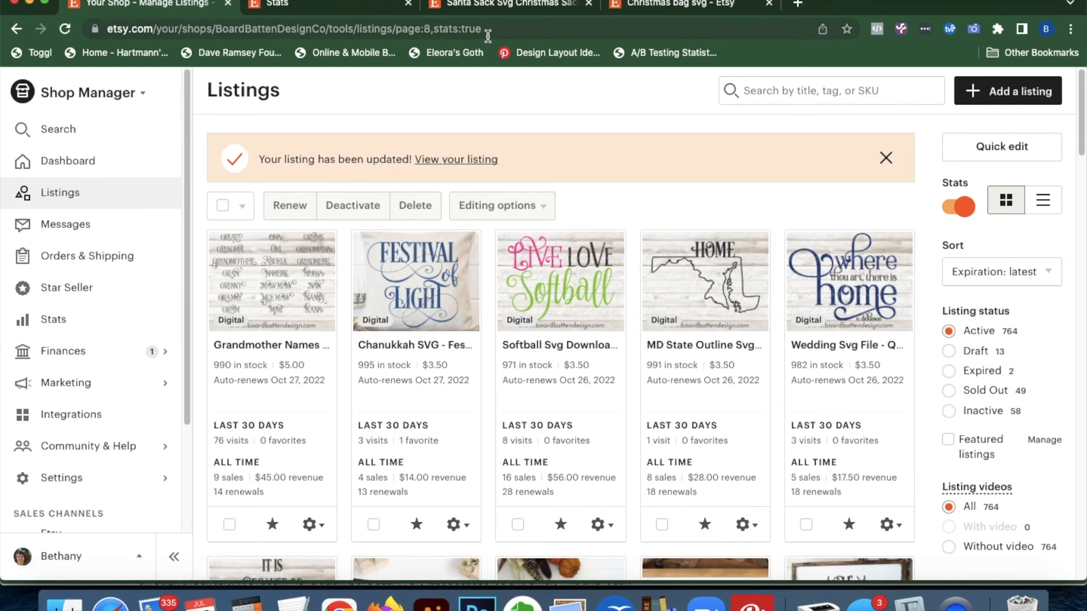
pyautogui.click(348, 9)
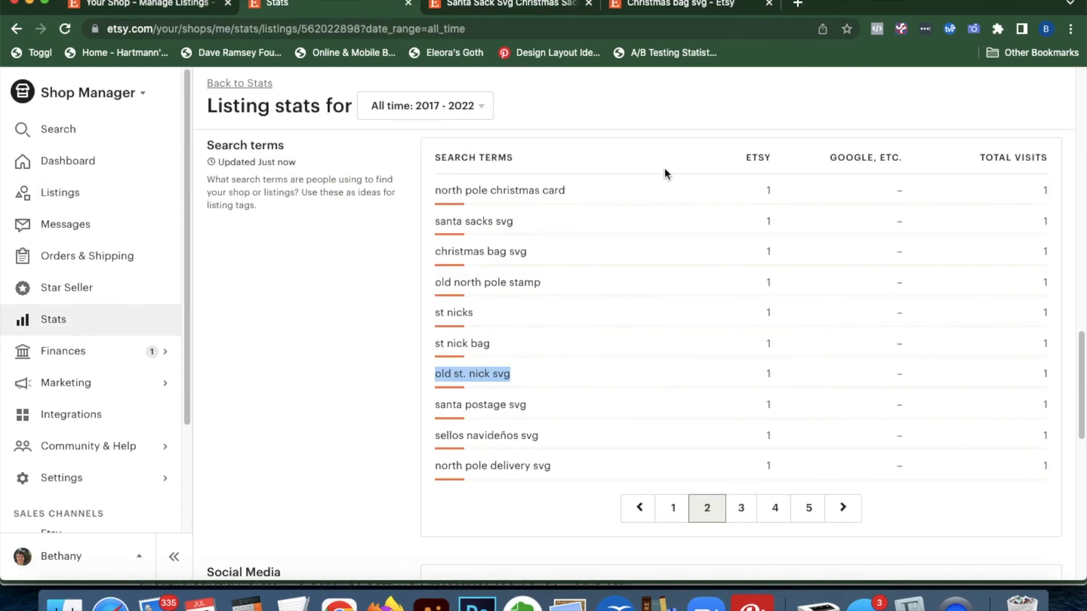
pyautogui.click(338, 354)
pyautogui.scroll(20, 339, 353)
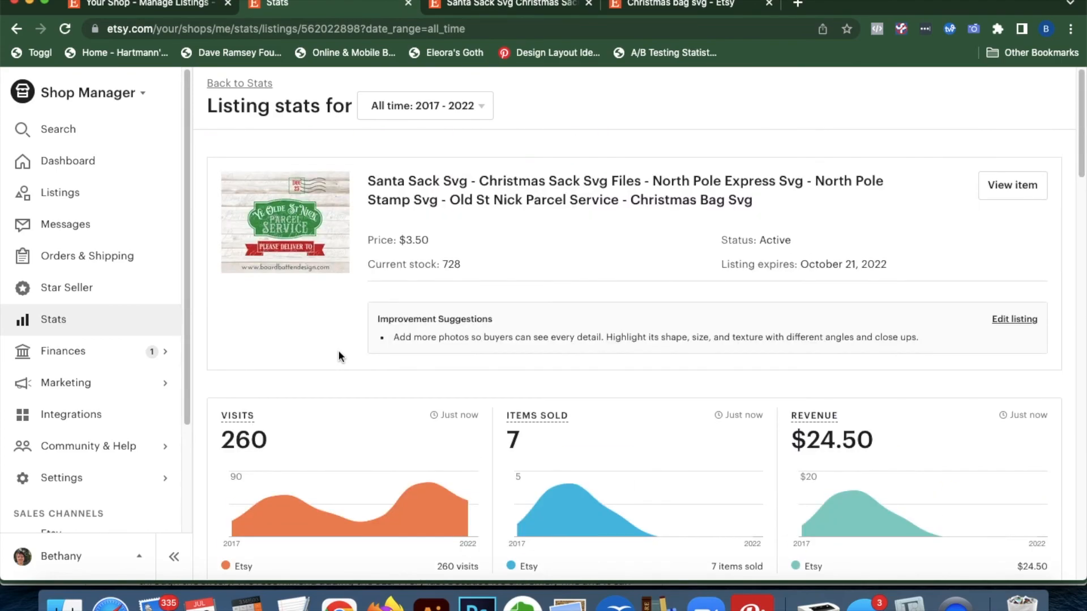
pyautogui.scroll(-20, 339, 356)
pyautogui.scroll(20, 338, 356)
pyautogui.scroll(-15, 342, 353)
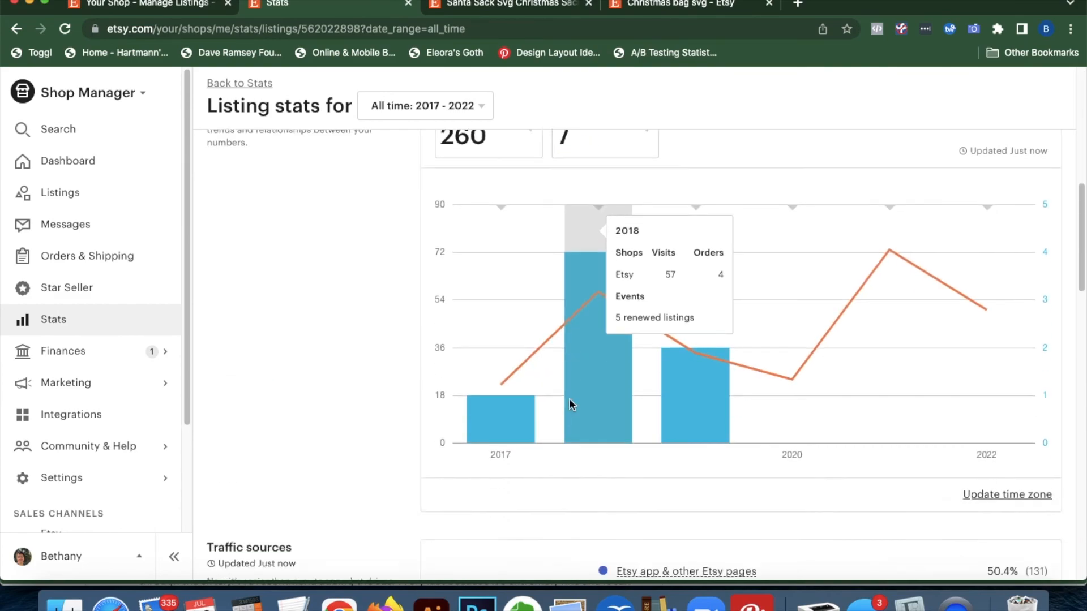
pyautogui.scroll(-5, 665, 453)
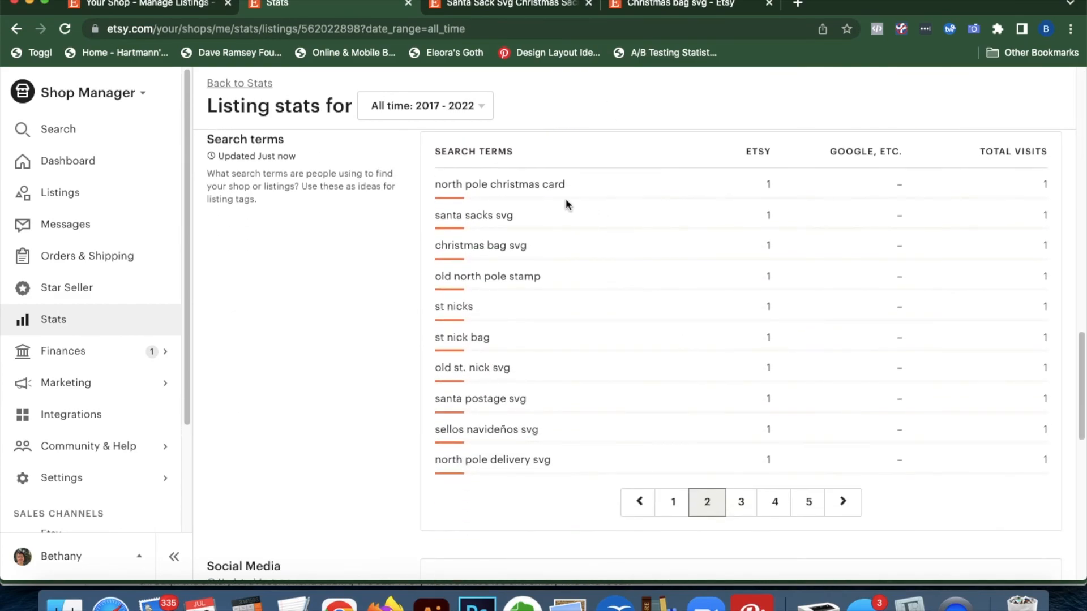